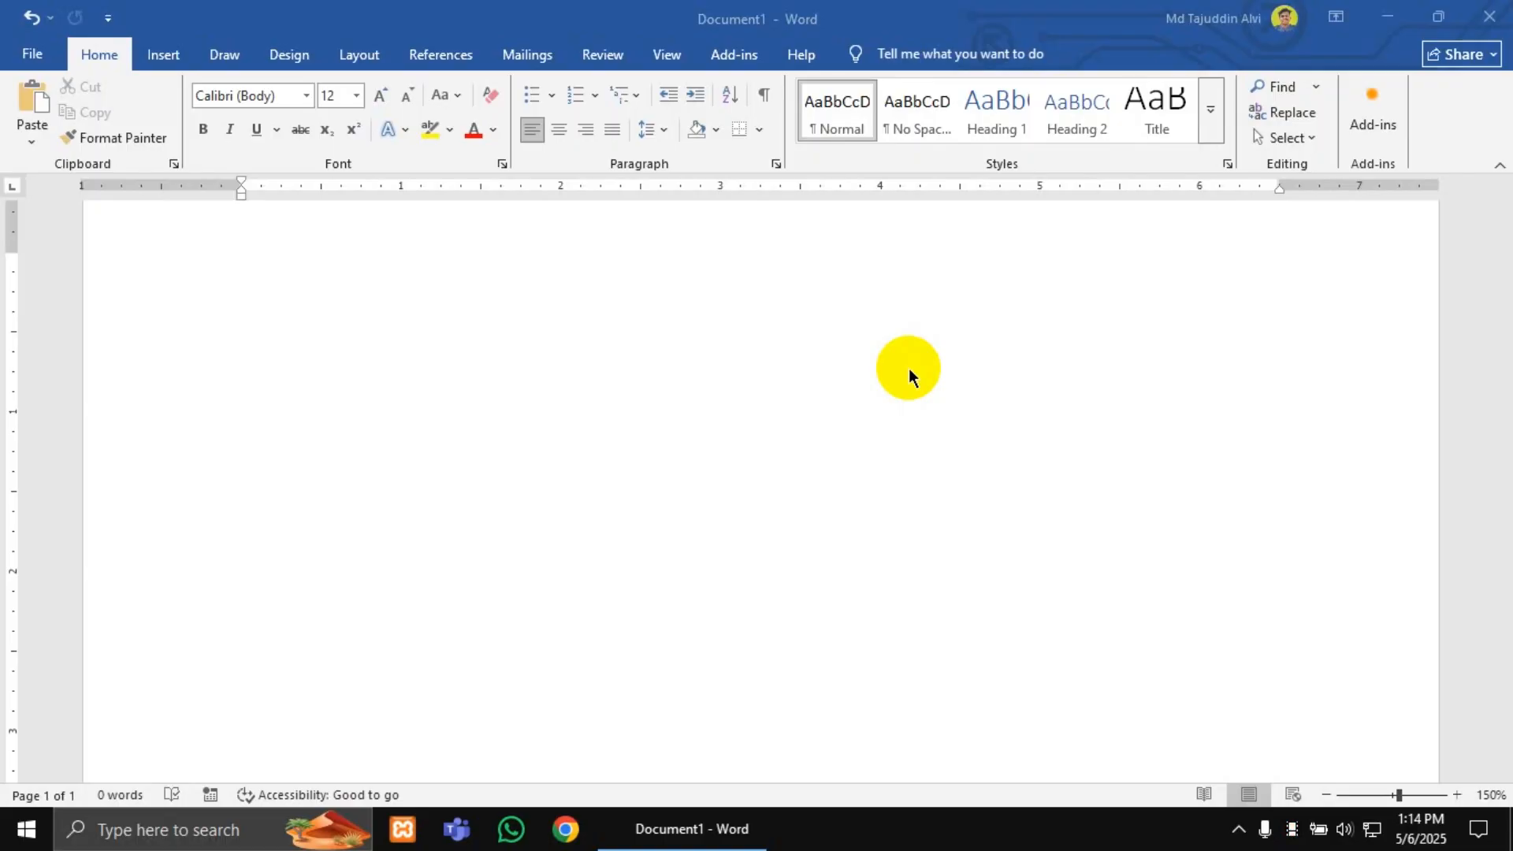
Step: Insert an elbow double-arrow connector about 1.1" high and 1.47" wide near the upper-left part of the page
click(178, 57)
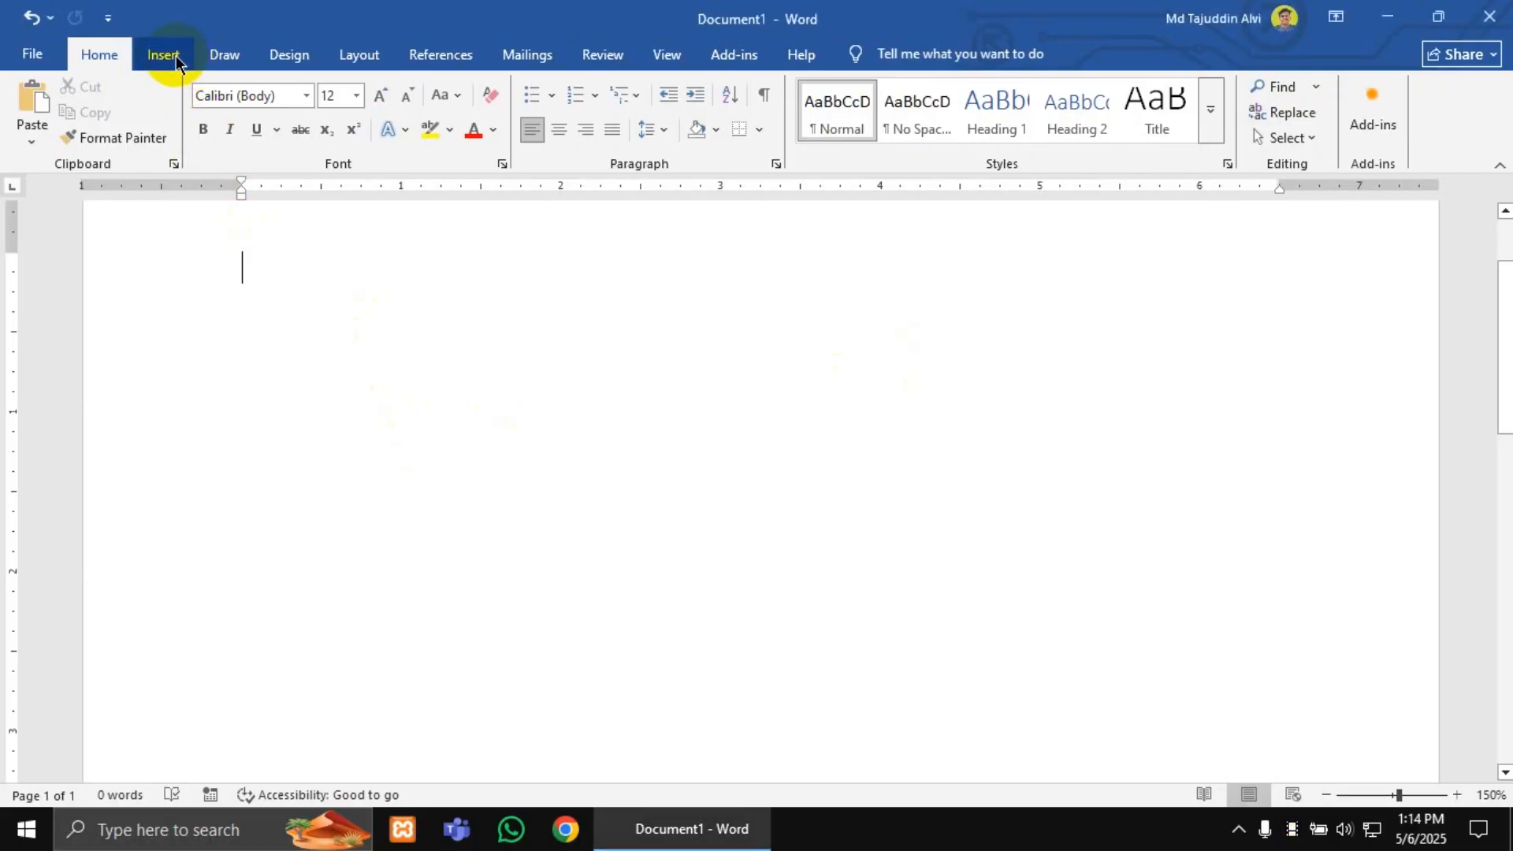
scroll(619, 441, up, 1)
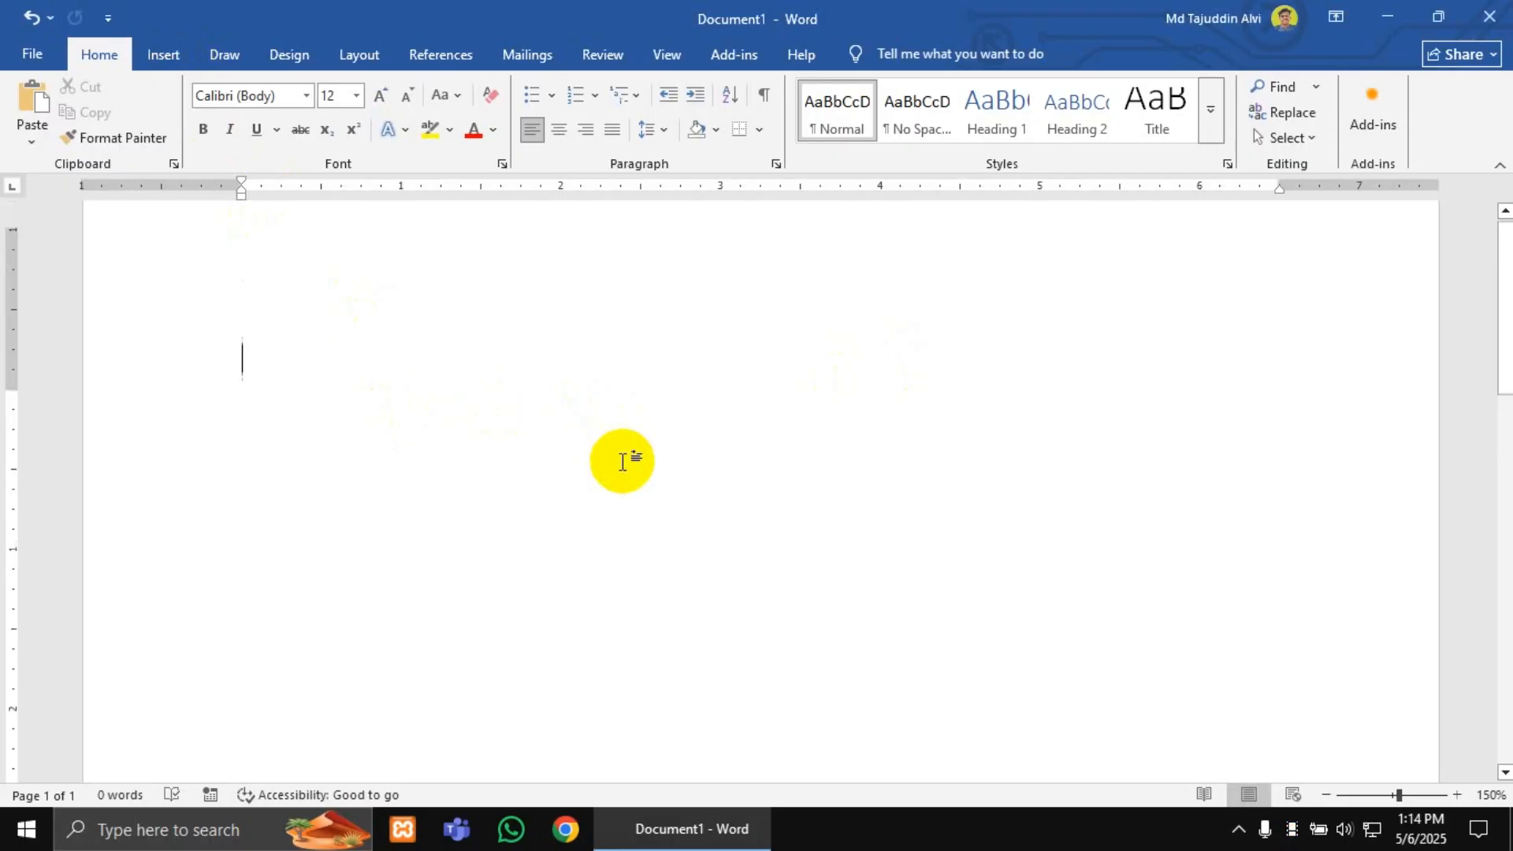
click(163, 55)
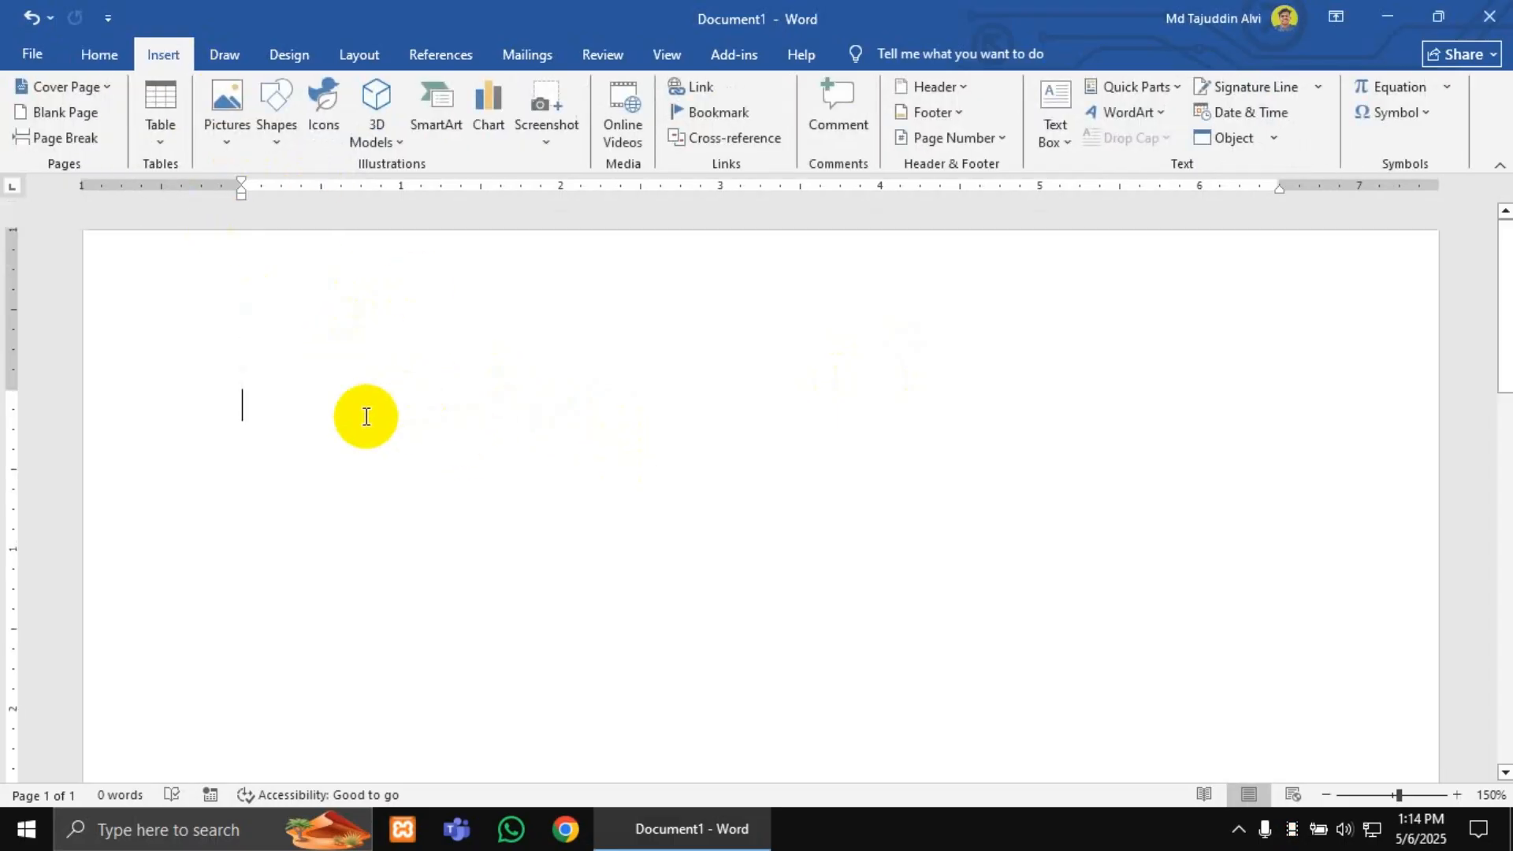
click(272, 134)
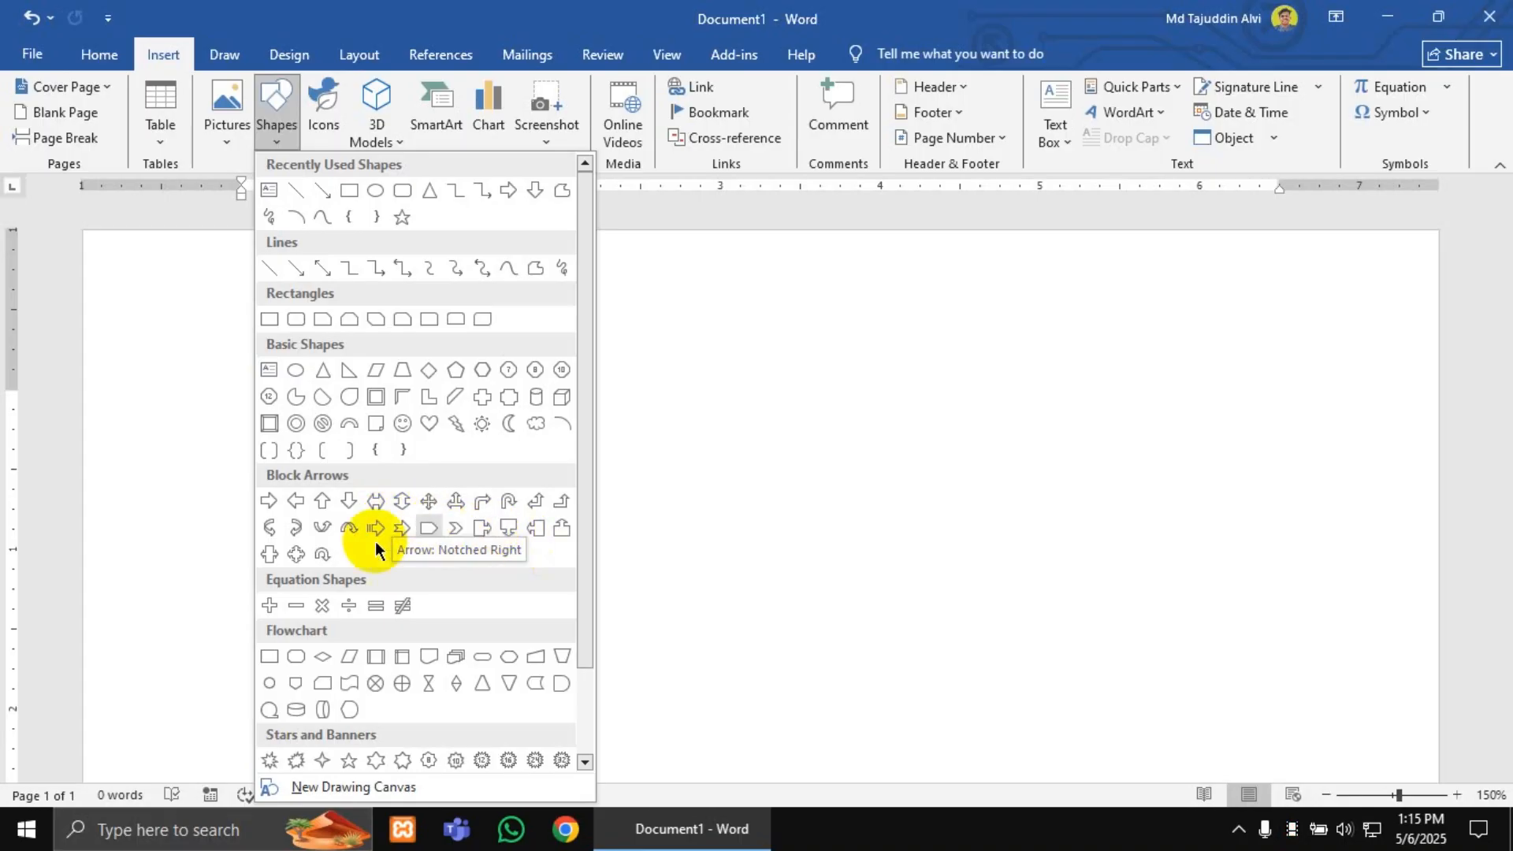
scroll(337, 528, down, 2)
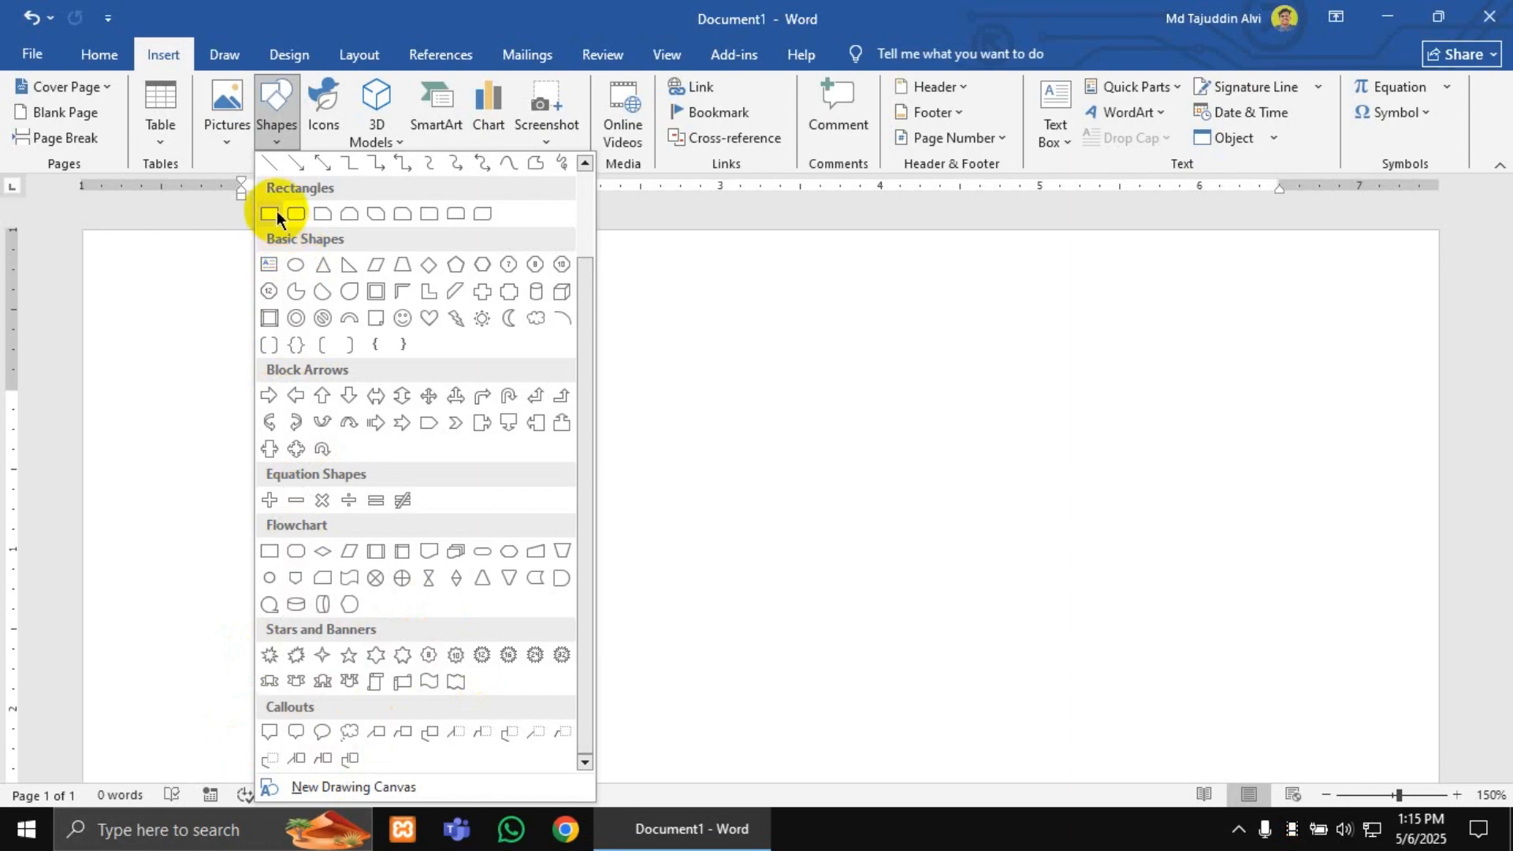
scroll(370, 260, up, 2)
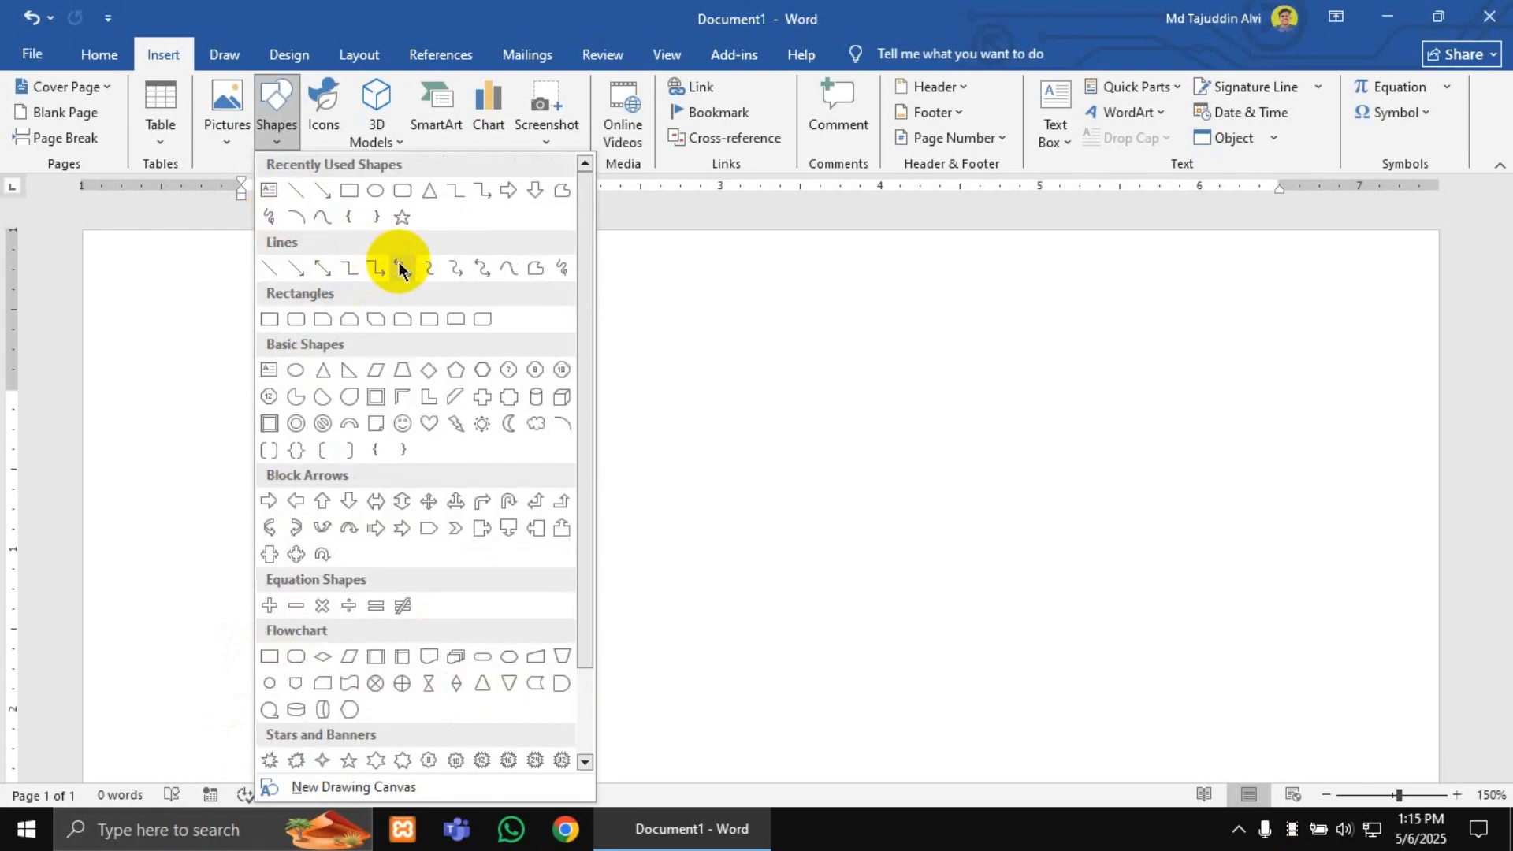
click(399, 268)
drag(339, 318, 565, 492)
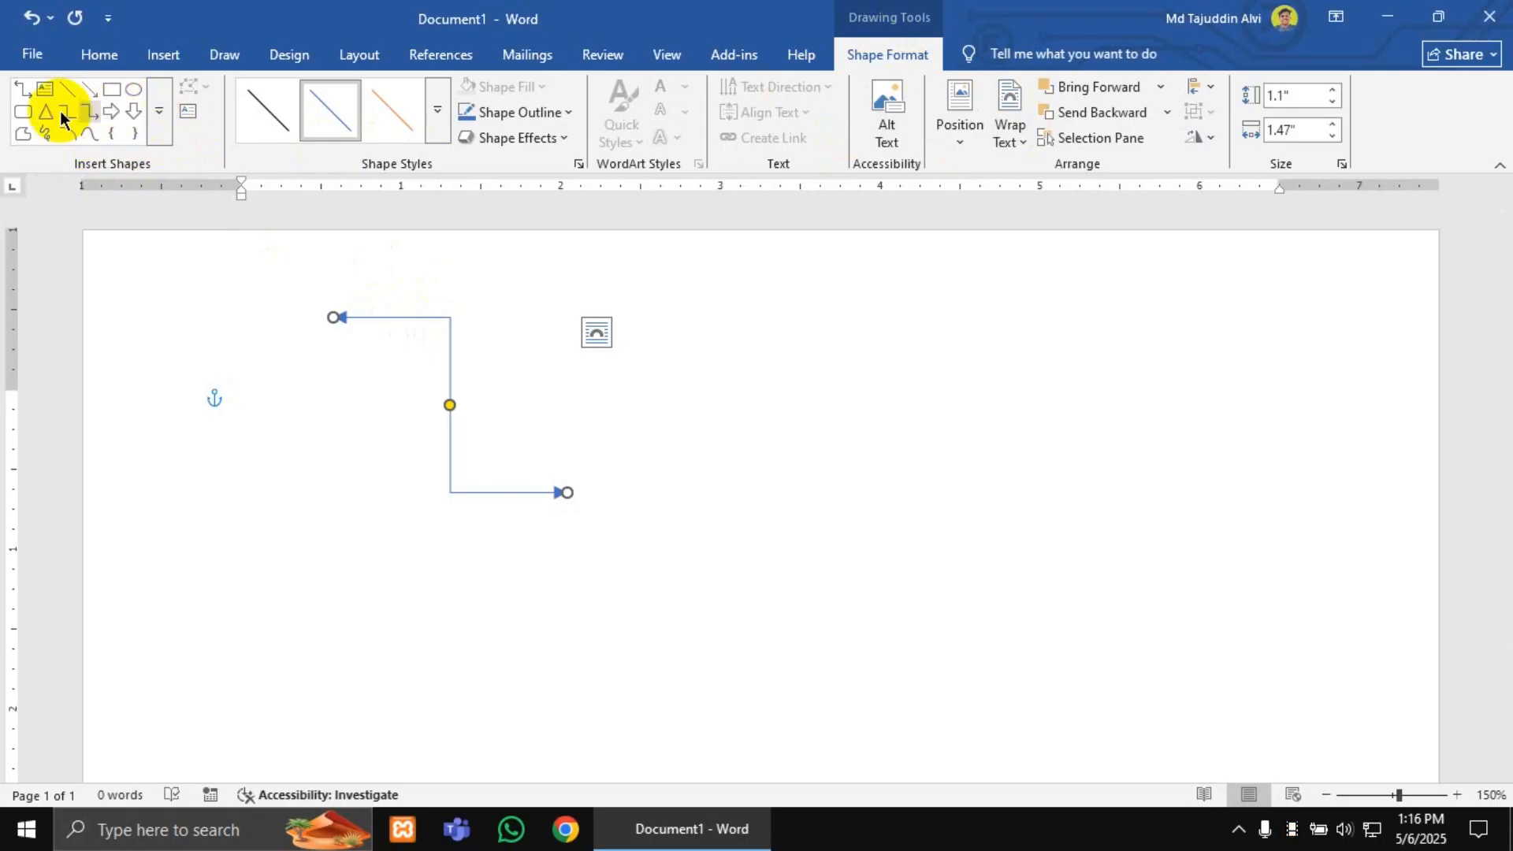
Step: Draw a rectangle about 1.25" high and 2.08" wide to the right of the connector
click(159, 115)
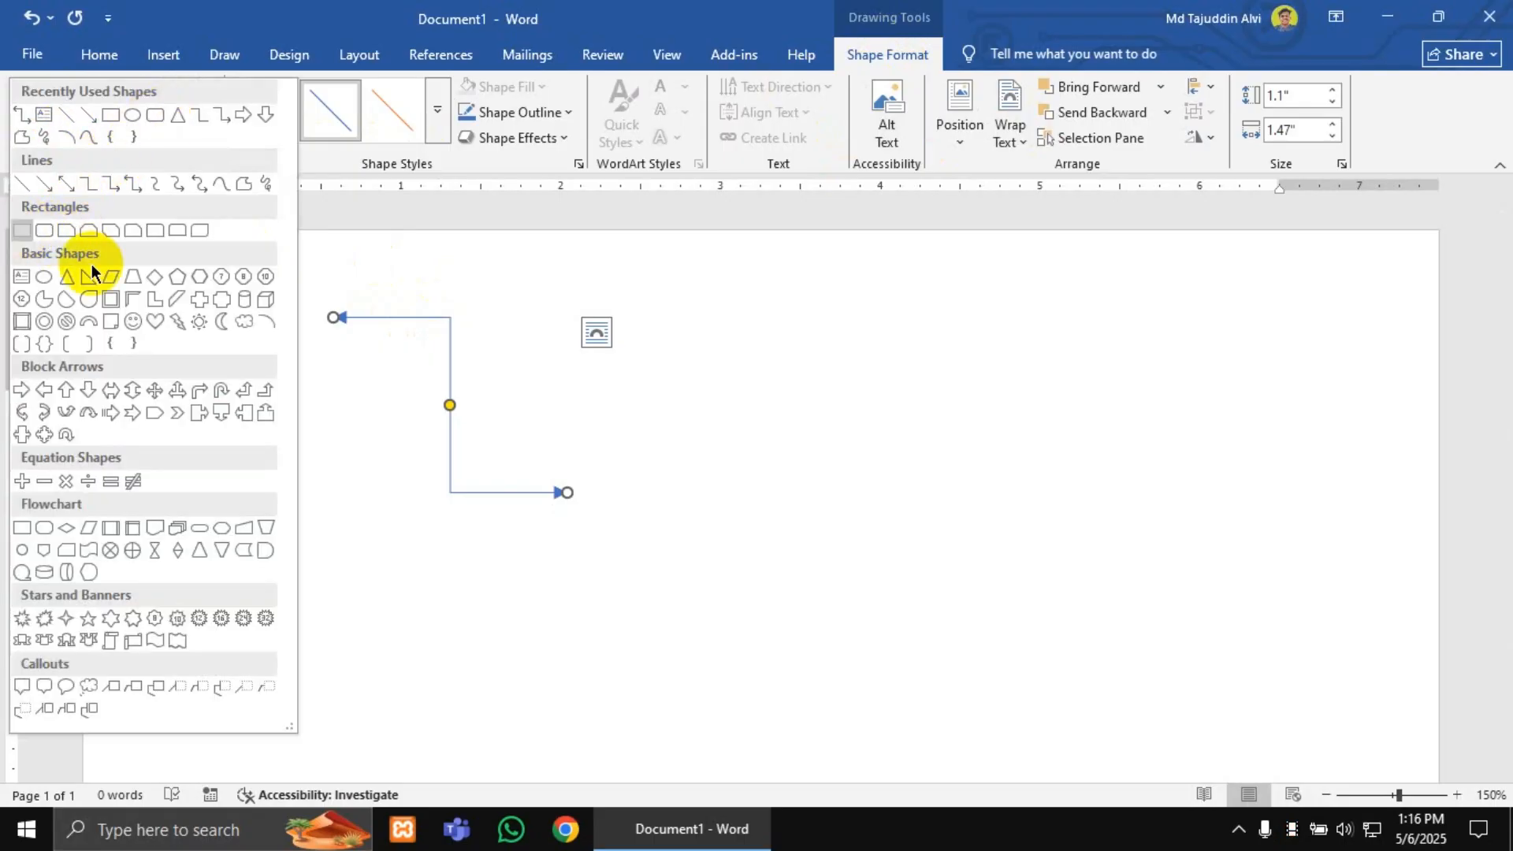
click(22, 230)
mouse_move(725, 339)
mouse_down()
mouse_move(989, 546)
mouse_move(1057, 539)
mouse_up()
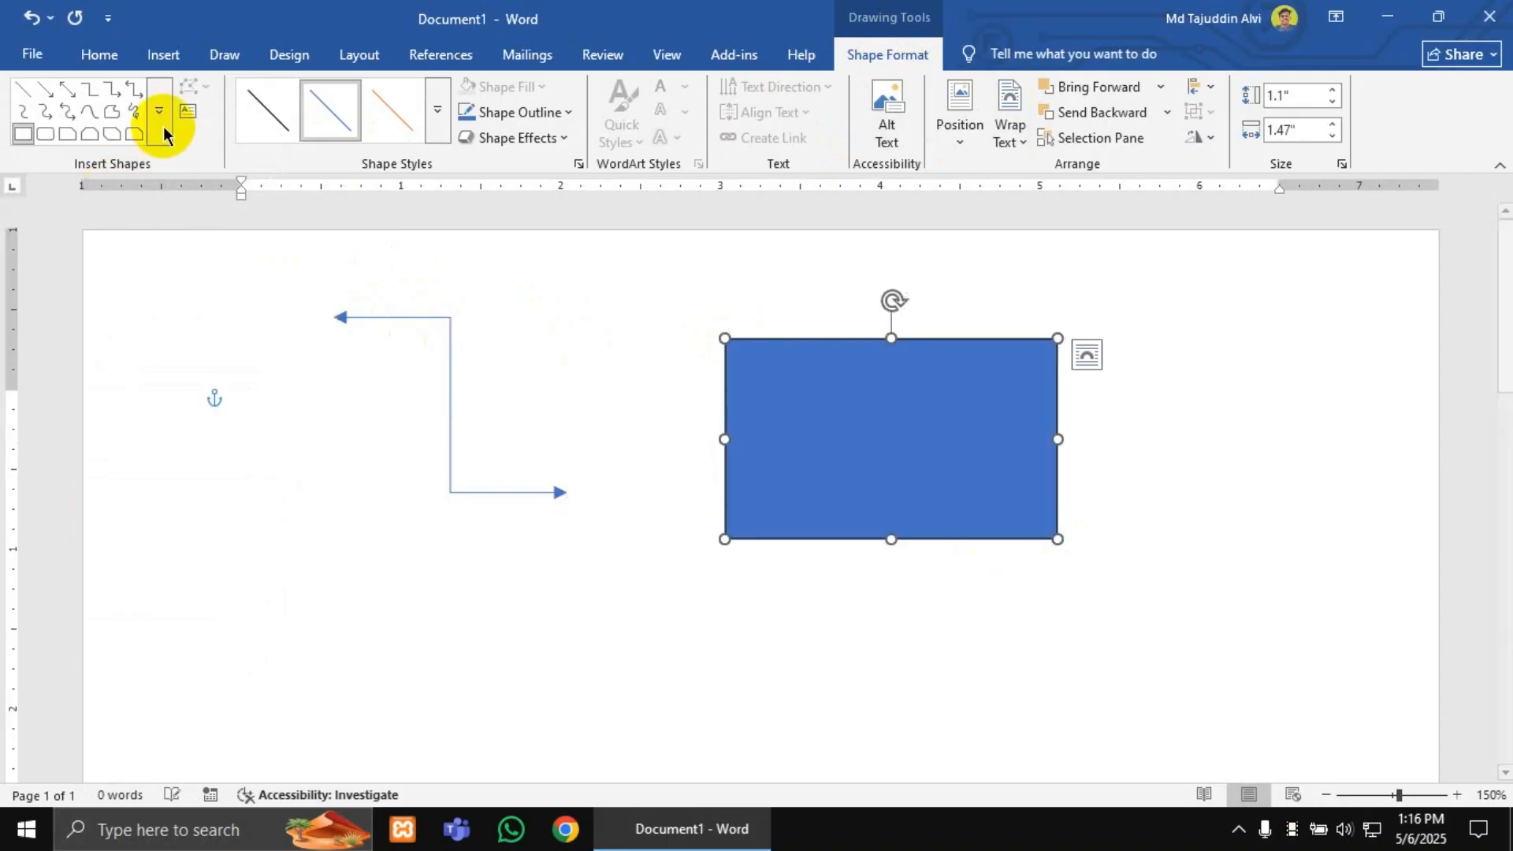
Step: Draw a teardrop about 1.38" high and 1.56" wide below the connector and shift it slightly left and down
click(160, 115)
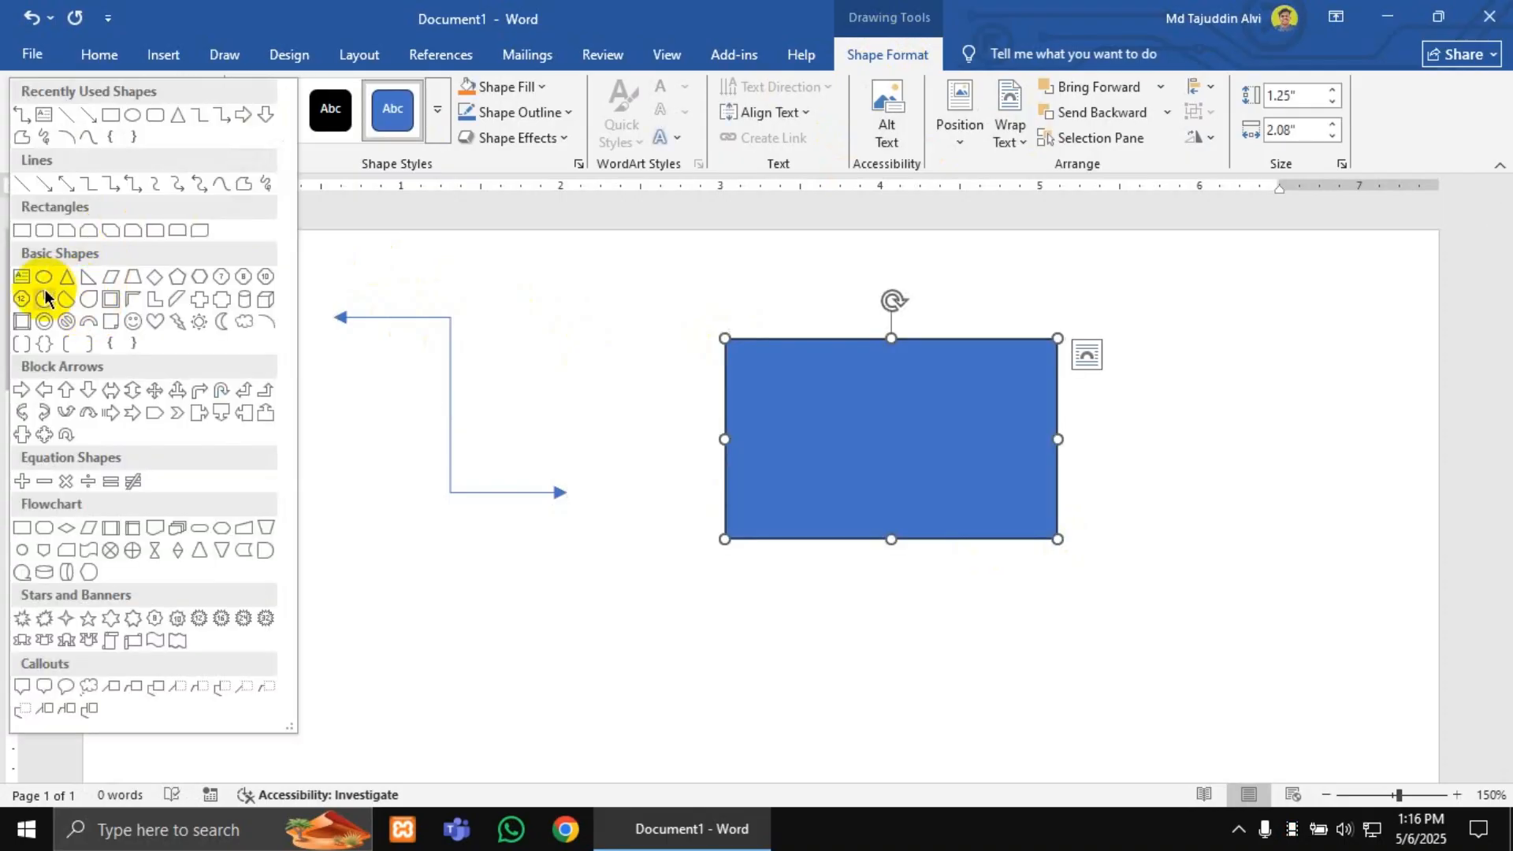
click(88, 298)
mouse_move(379, 498)
mouse_down()
mouse_move(465, 590)
mouse_move(625, 715)
mouse_up()
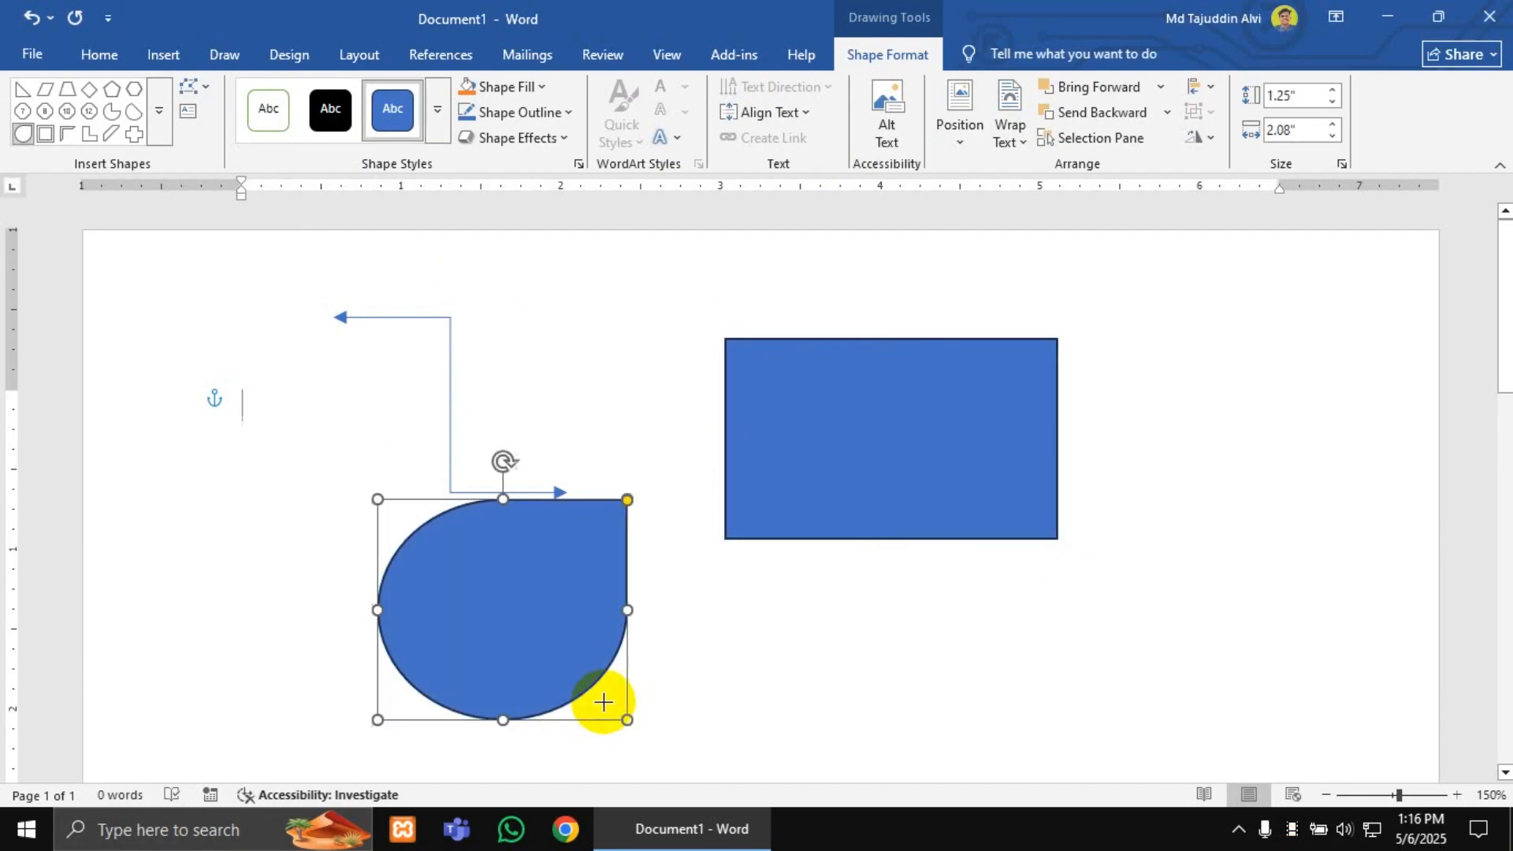
click(1158, 700)
drag(449, 612, 378, 630)
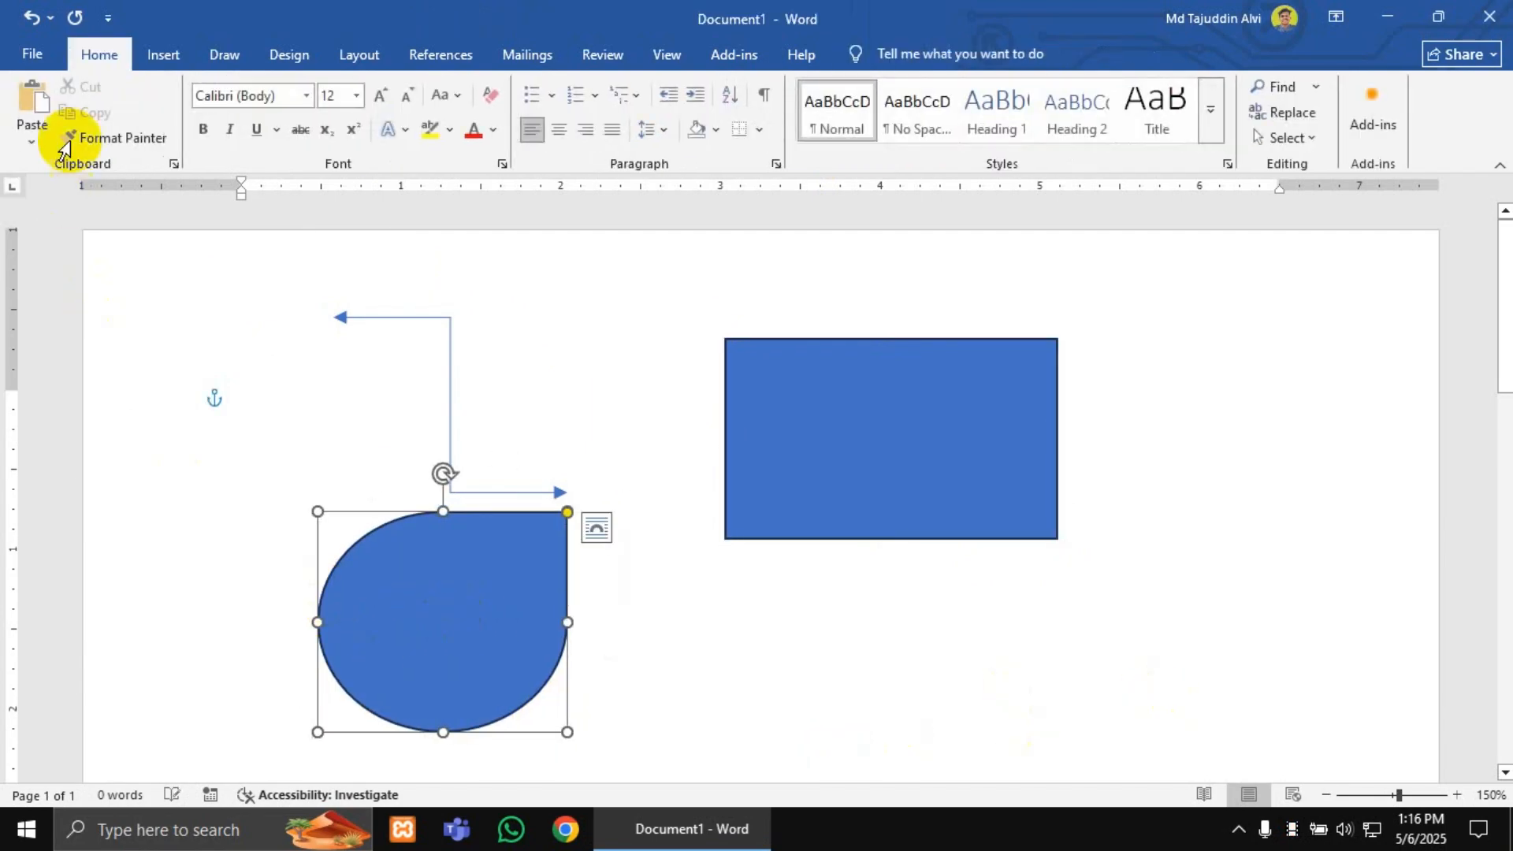
Step: Add an up block arrow below the rectangle and resize it to about 0.99" high and 0.84" wide
click(971, 418)
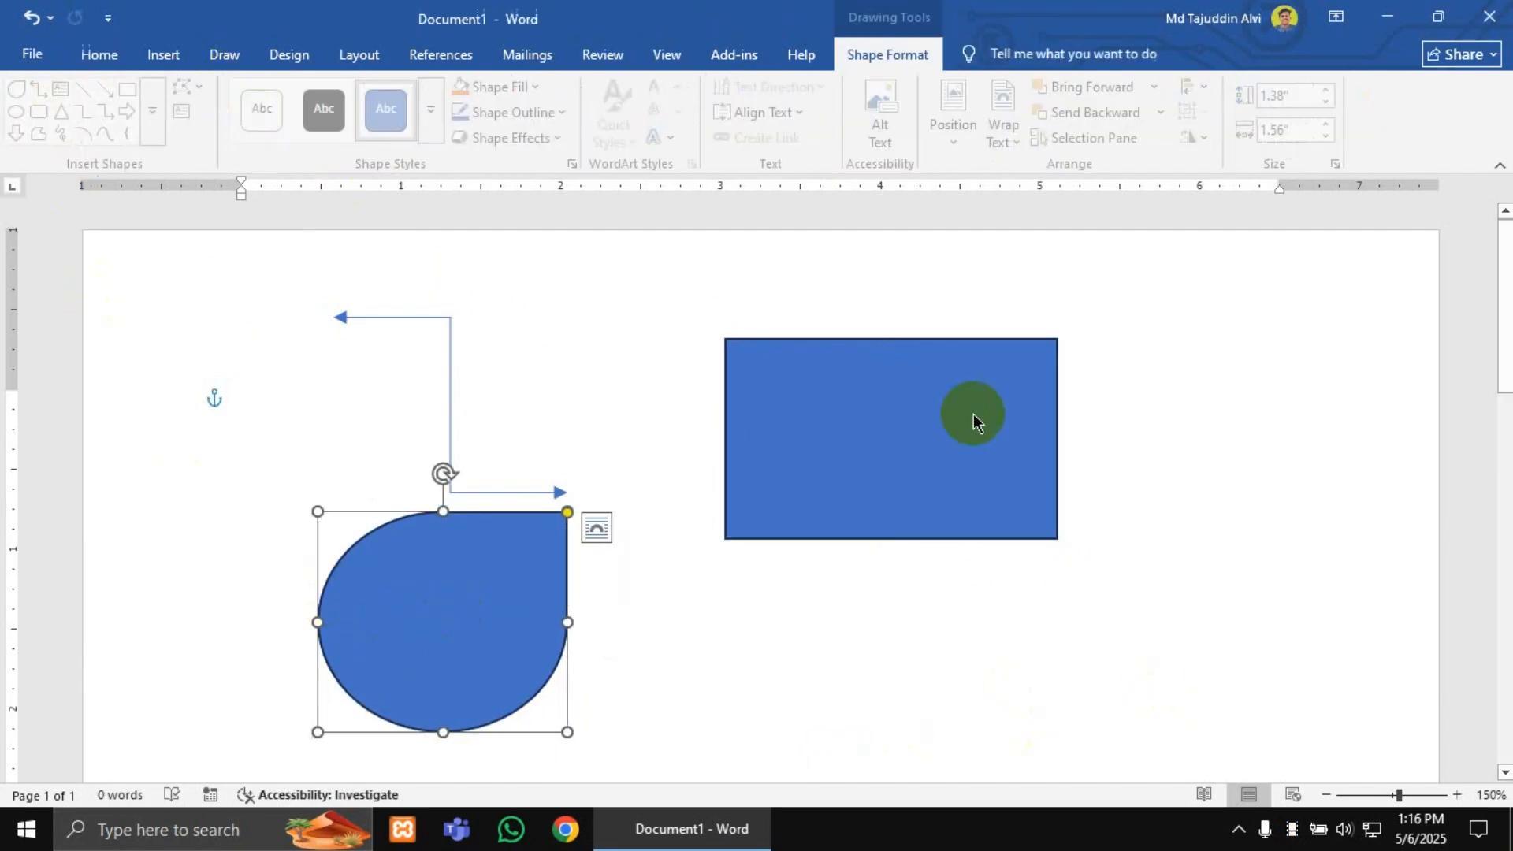
click(159, 112)
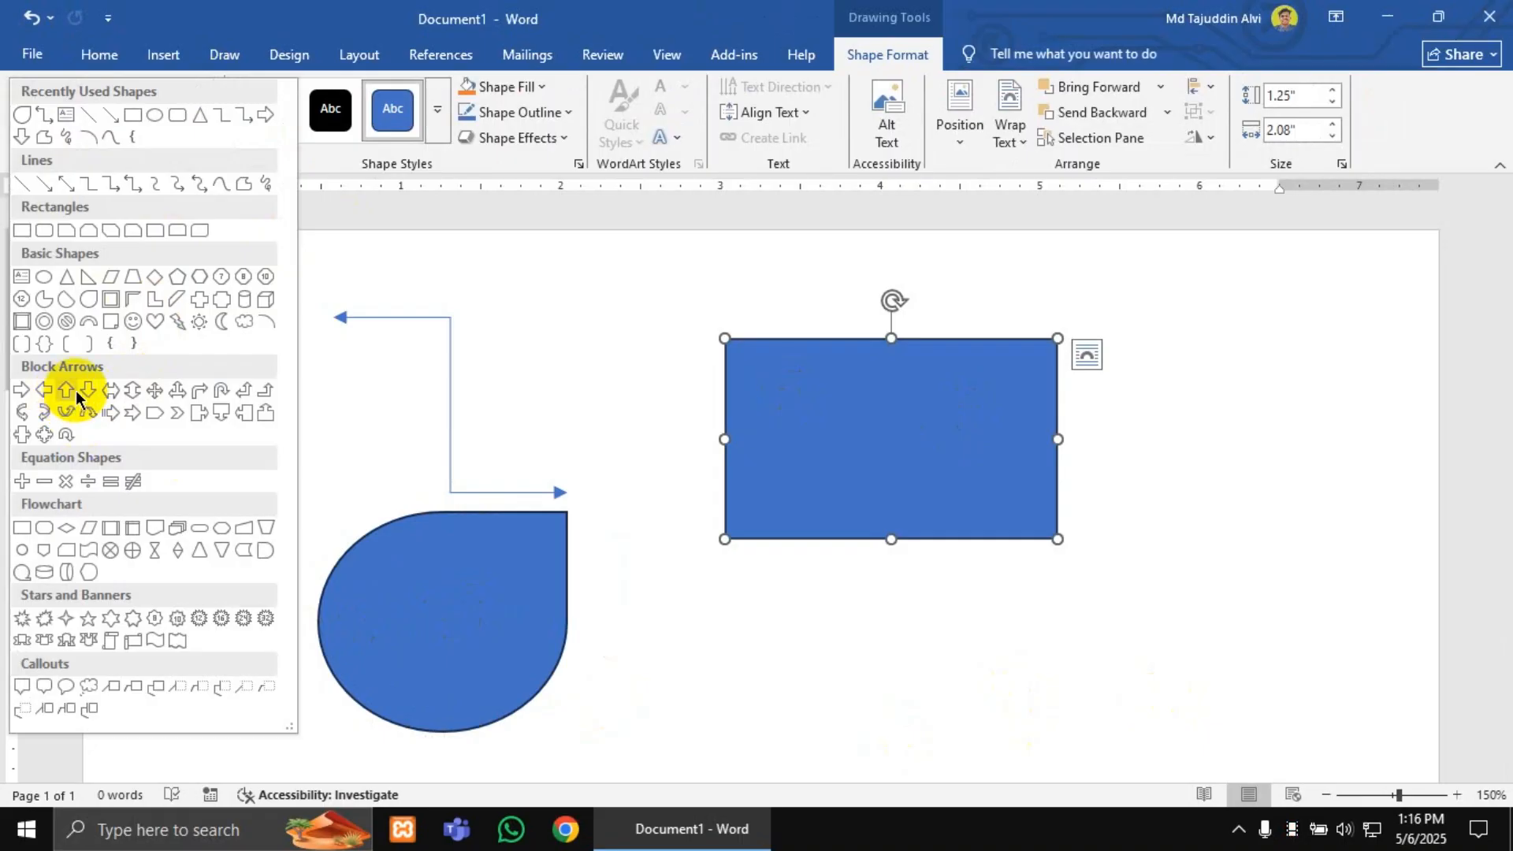
click(66, 390)
drag(745, 707, 987, 768)
drag(852, 701, 870, 760)
drag(1001, 680, 878, 667)
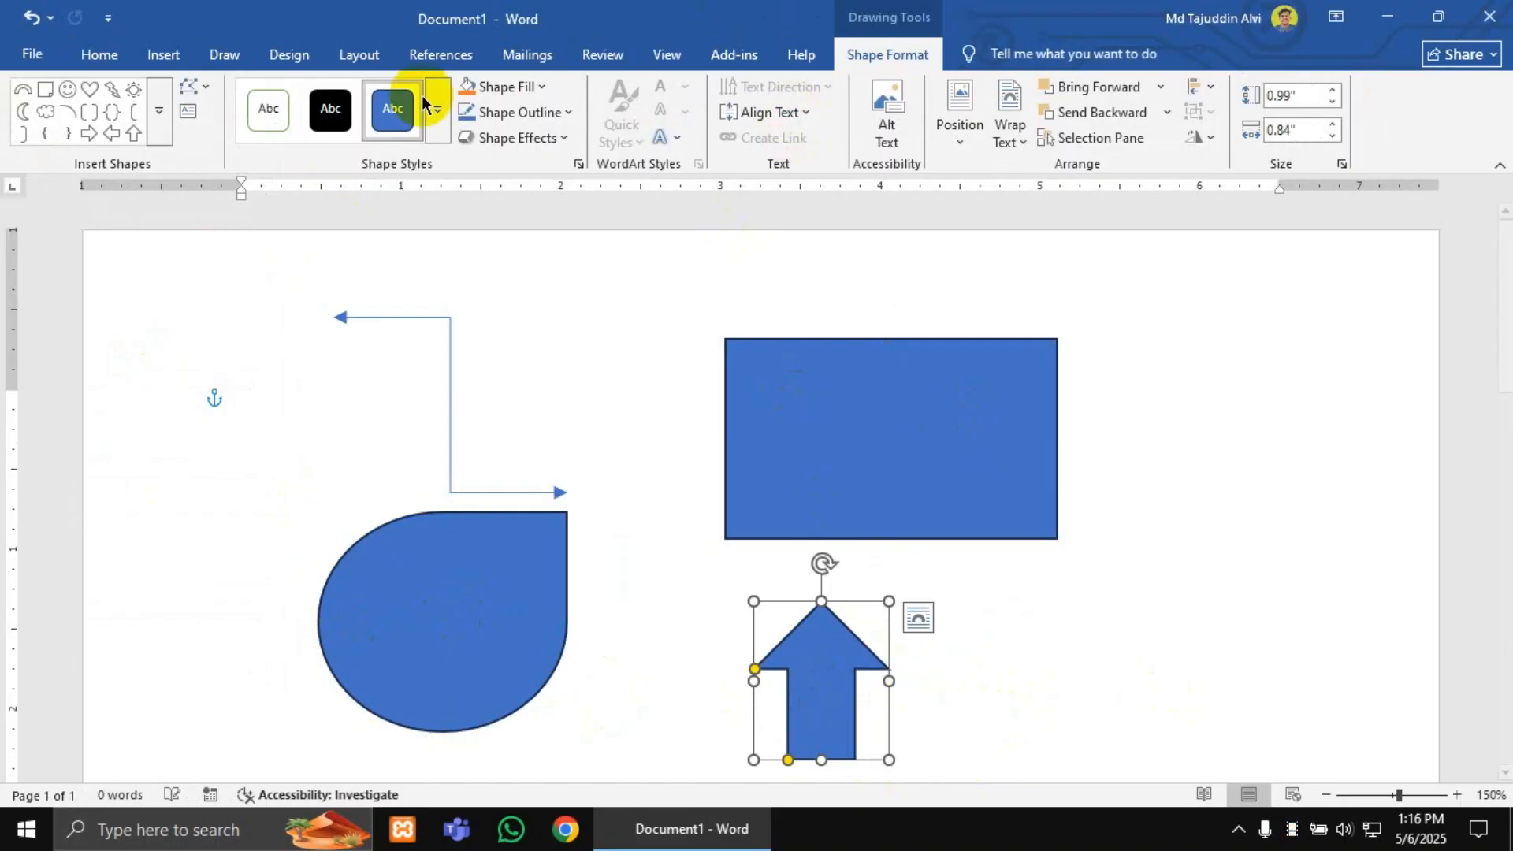
Step: Draw a multiplication sign equation shape about 1.54" high and 1.49" wide to the right of the rectangle
click(158, 110)
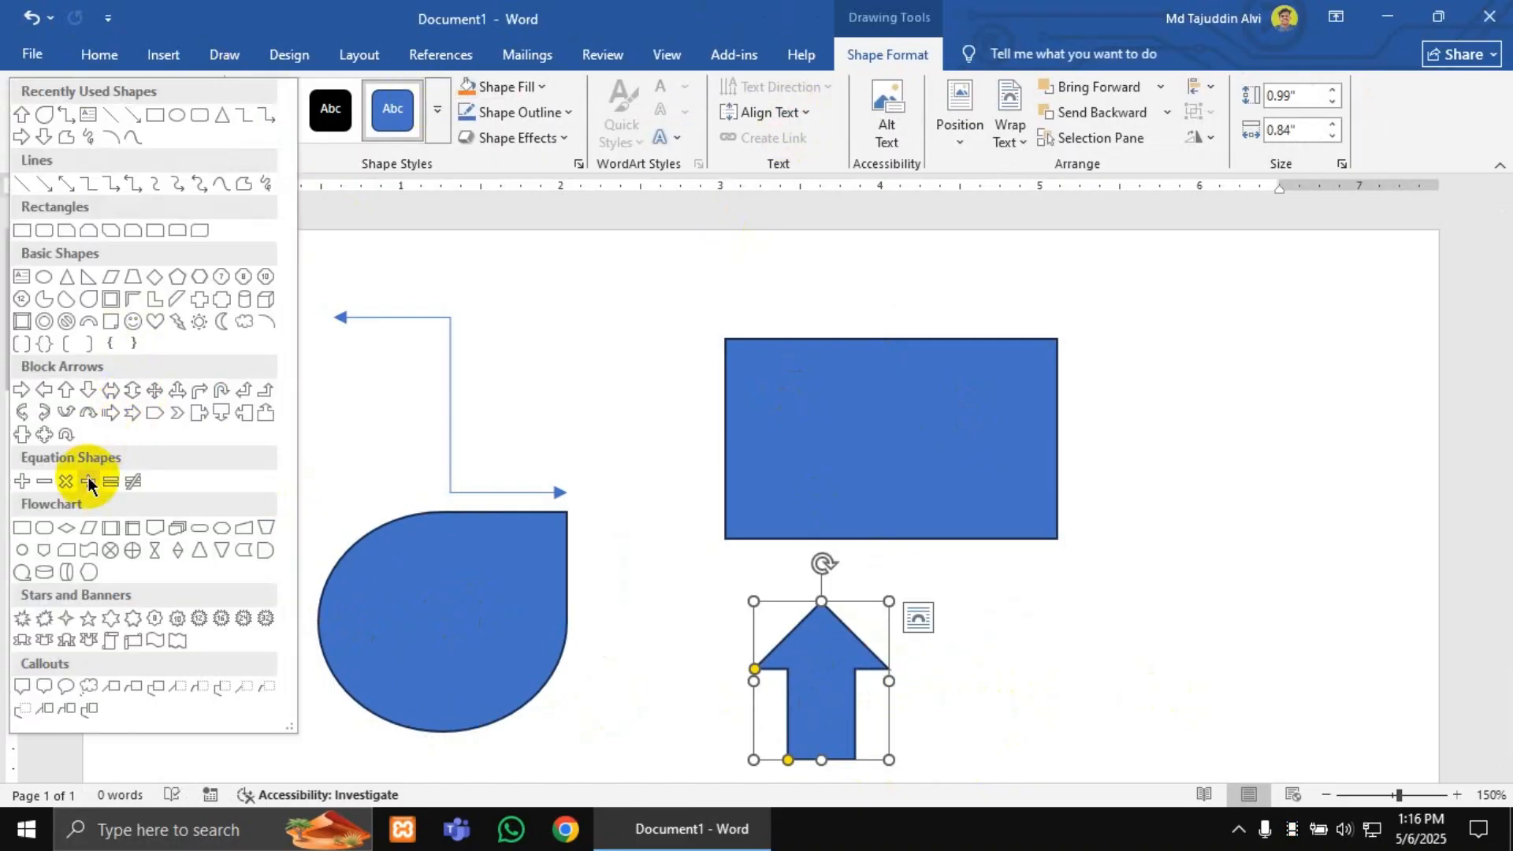
click(67, 480)
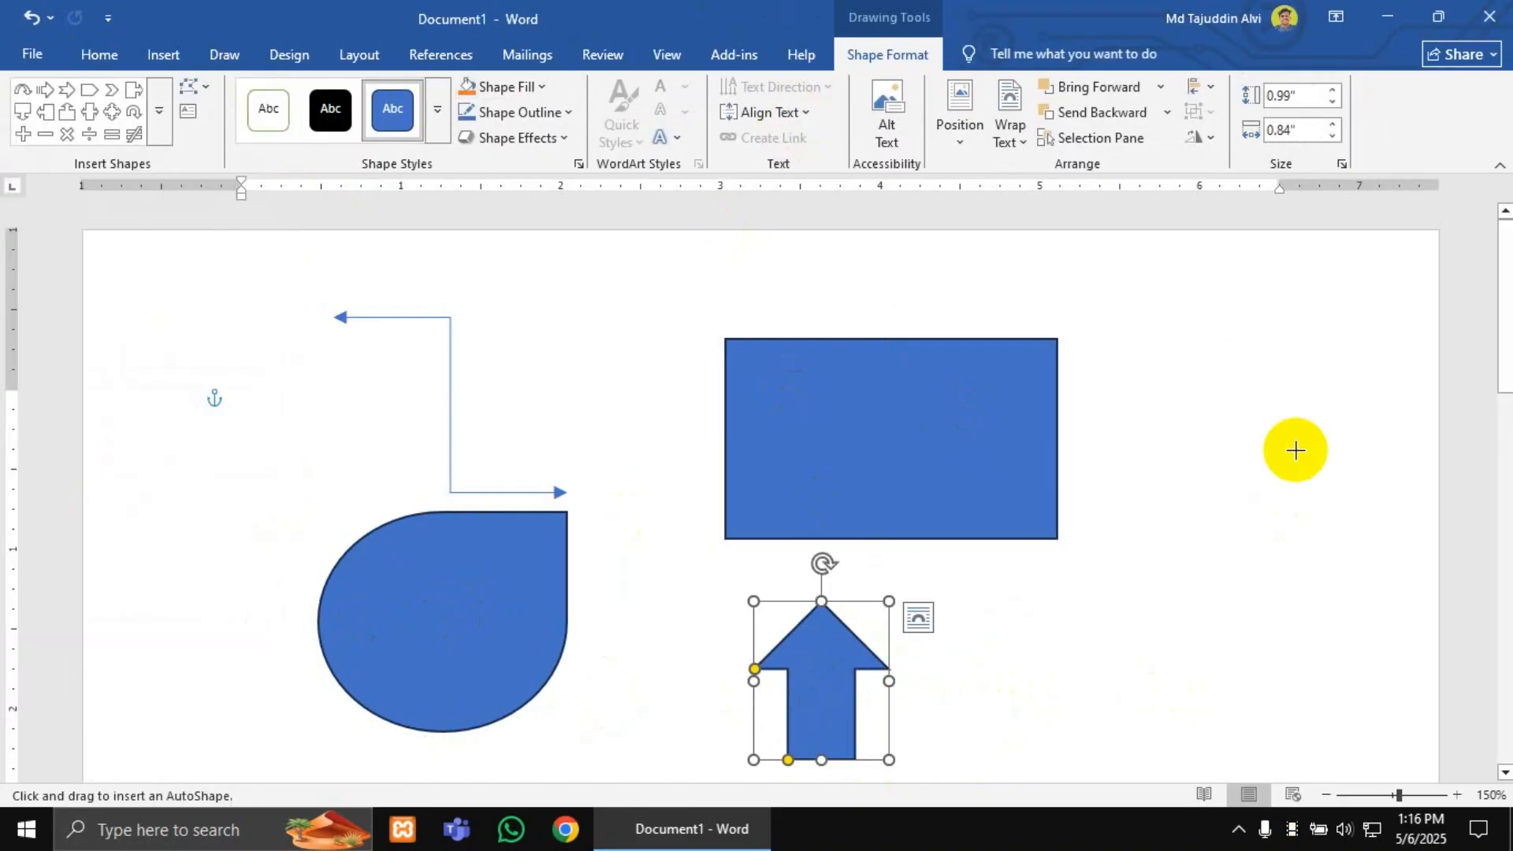
drag(1130, 339, 1367, 586)
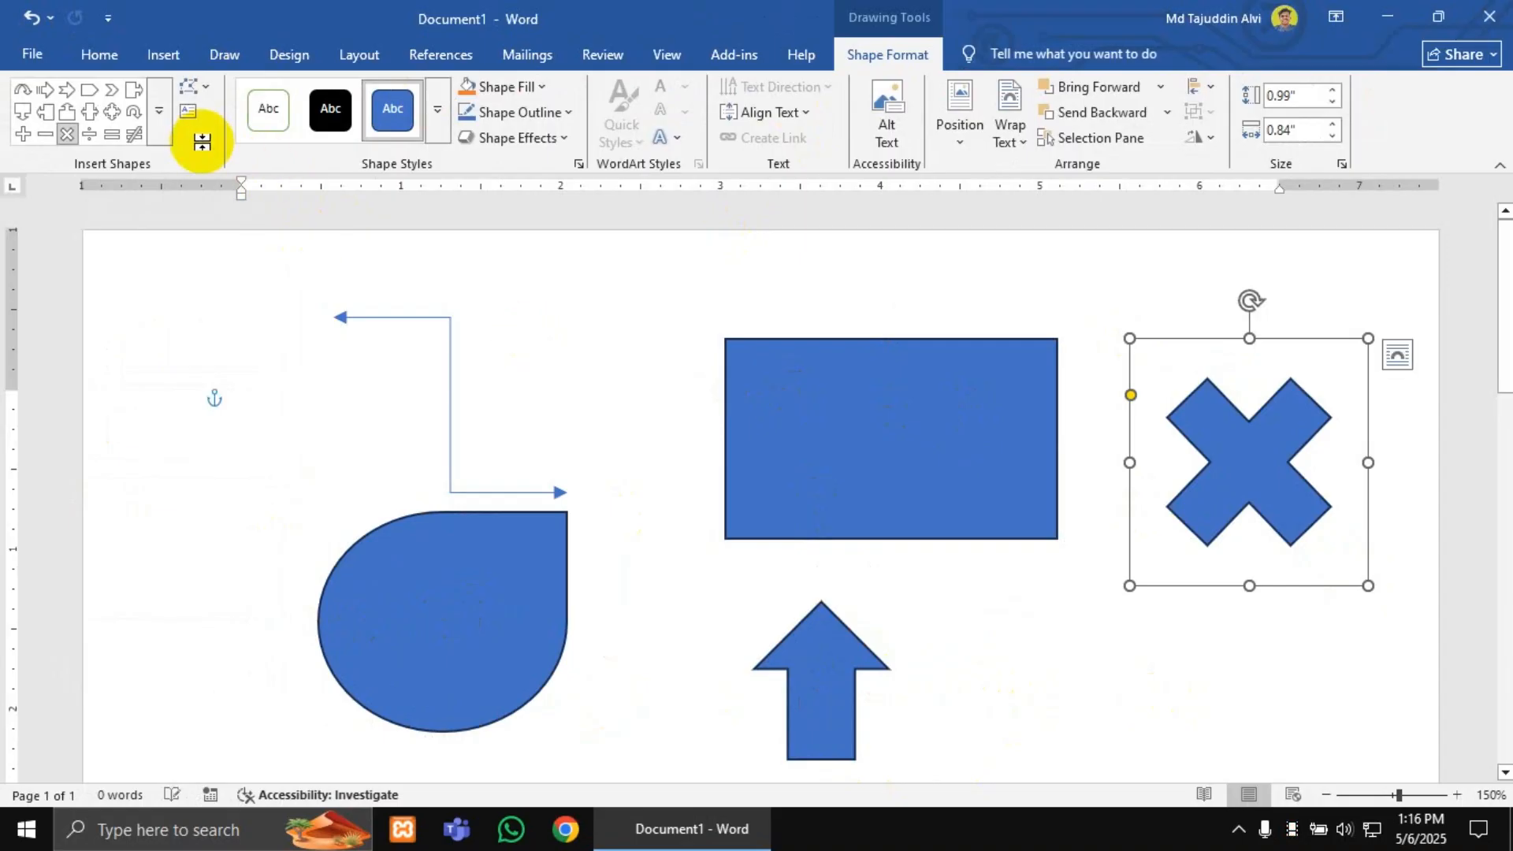
Step: Draw a plus sign equation shape about 1.24" high and 1.63" wide and place it just below the multiplication sign
click(158, 110)
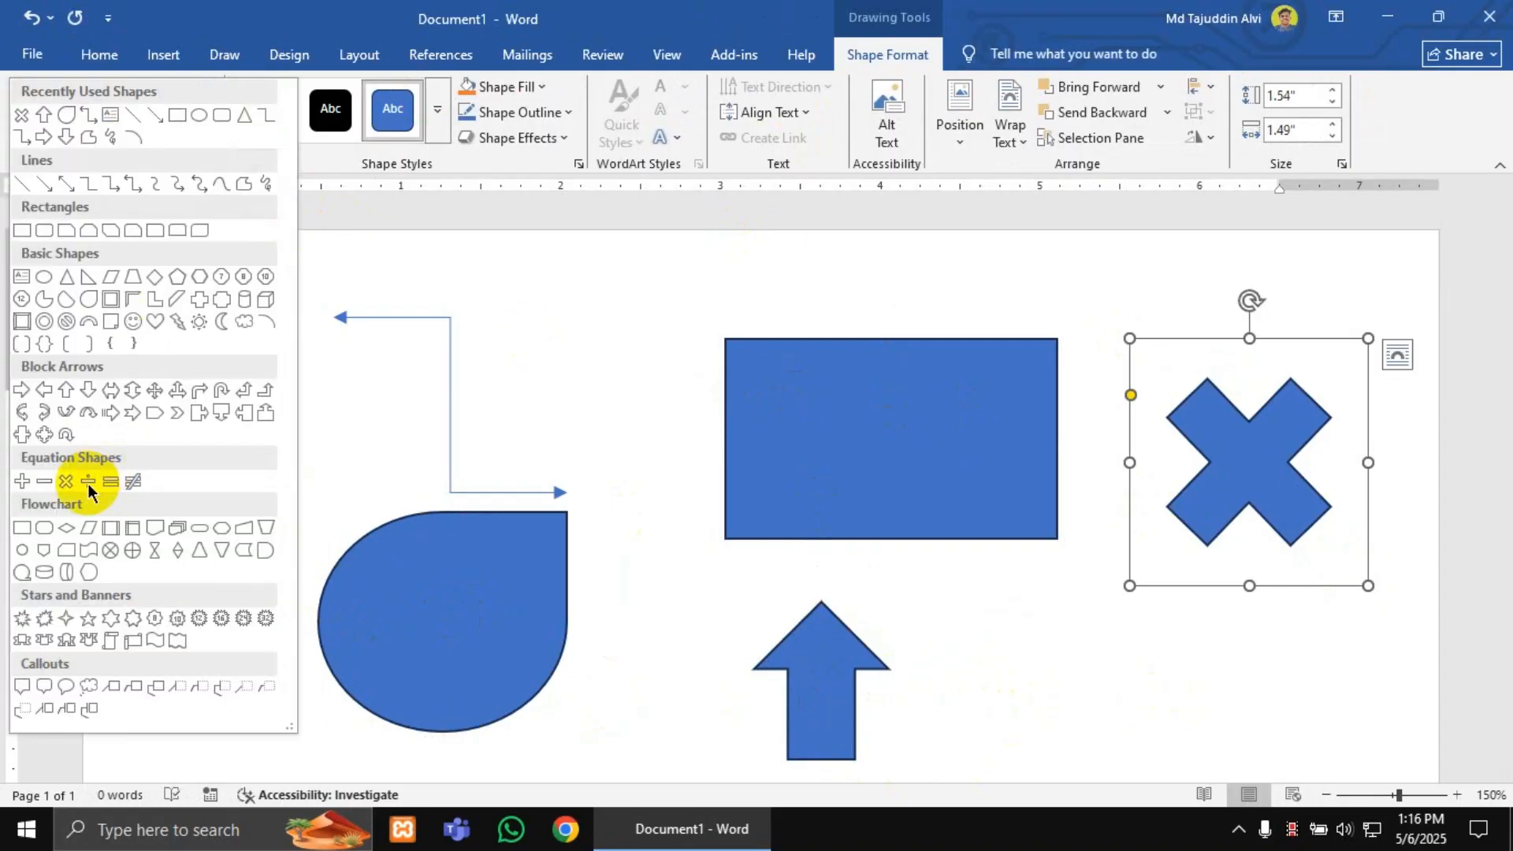
click(22, 481)
drag(1074, 642, 1303, 814)
drag(1213, 708, 1219, 630)
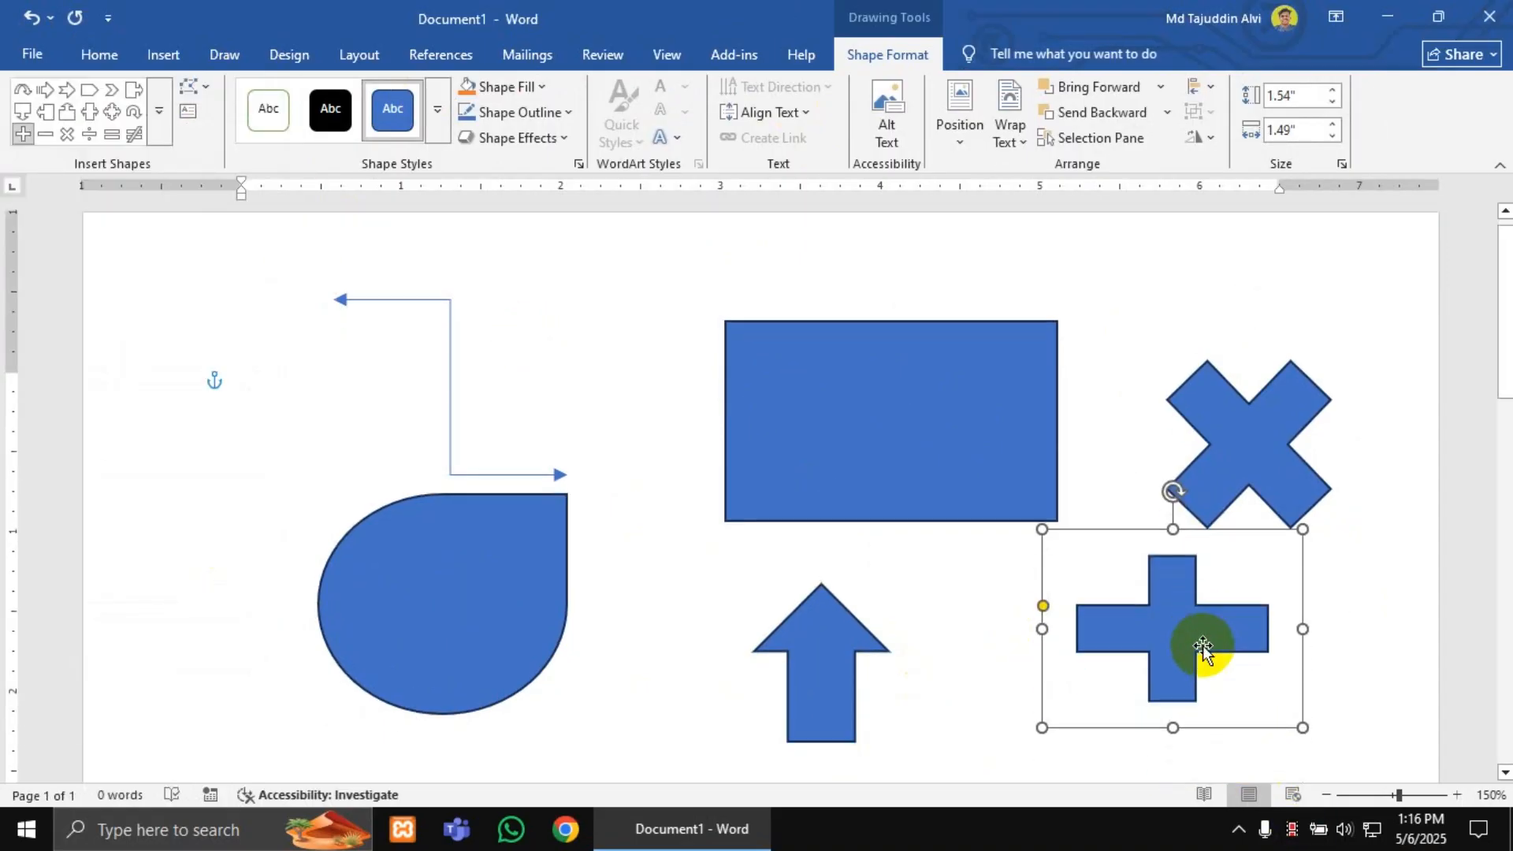
Step: Draw a flowchart decision diamond about 0.83" high and 0.89" wide between the connector and rectangle, then nudge it up
click(158, 110)
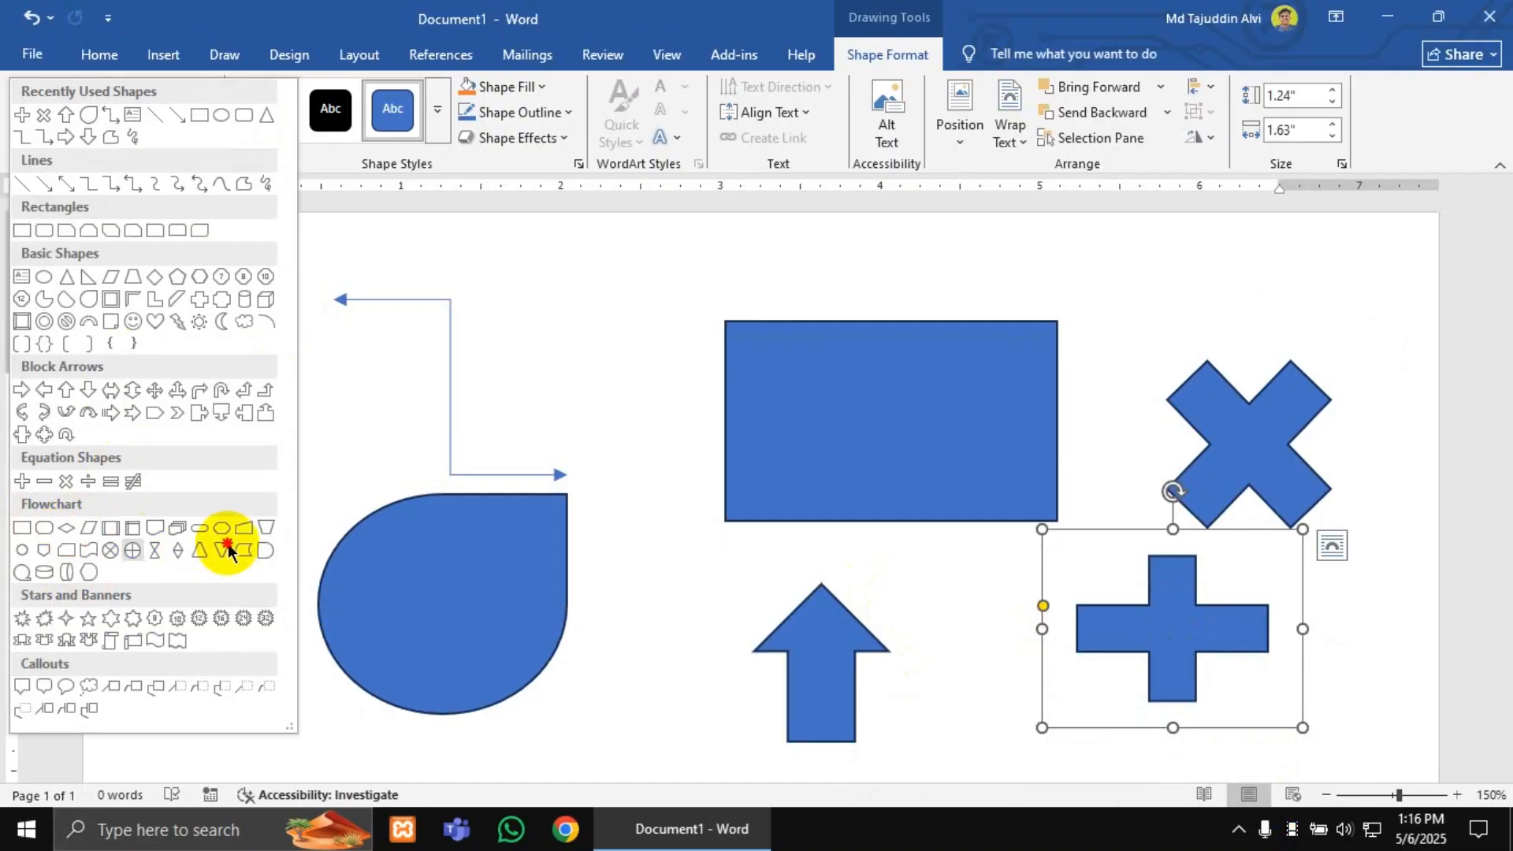
click(68, 527)
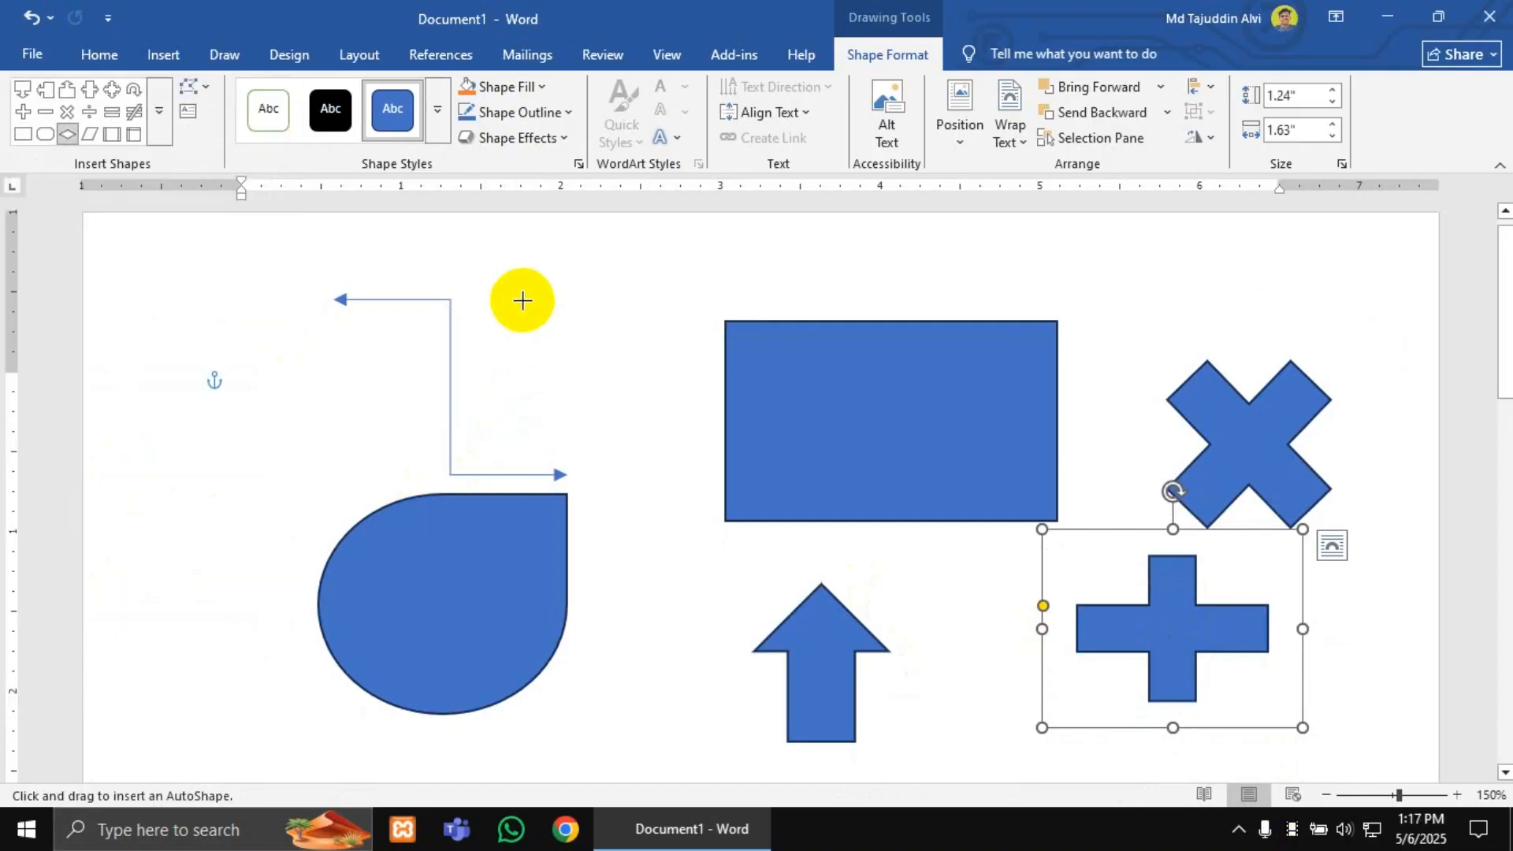
drag(521, 299, 665, 431)
drag(611, 366, 597, 352)
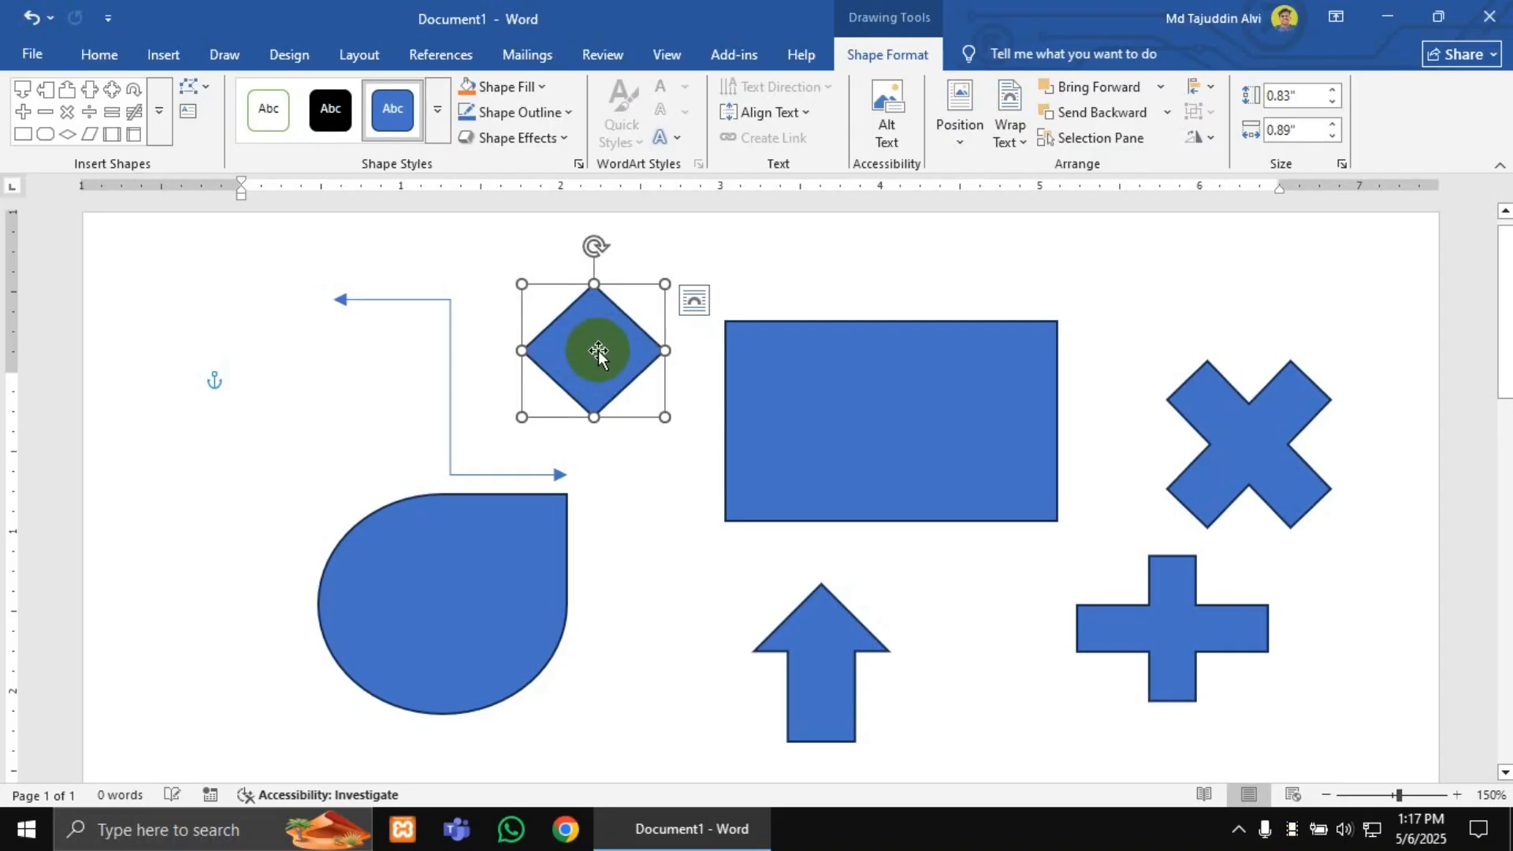
Step: Draw an explosion star about 1.53" high and 2.33" wide over the up arrow below the rectangle
click(159, 110)
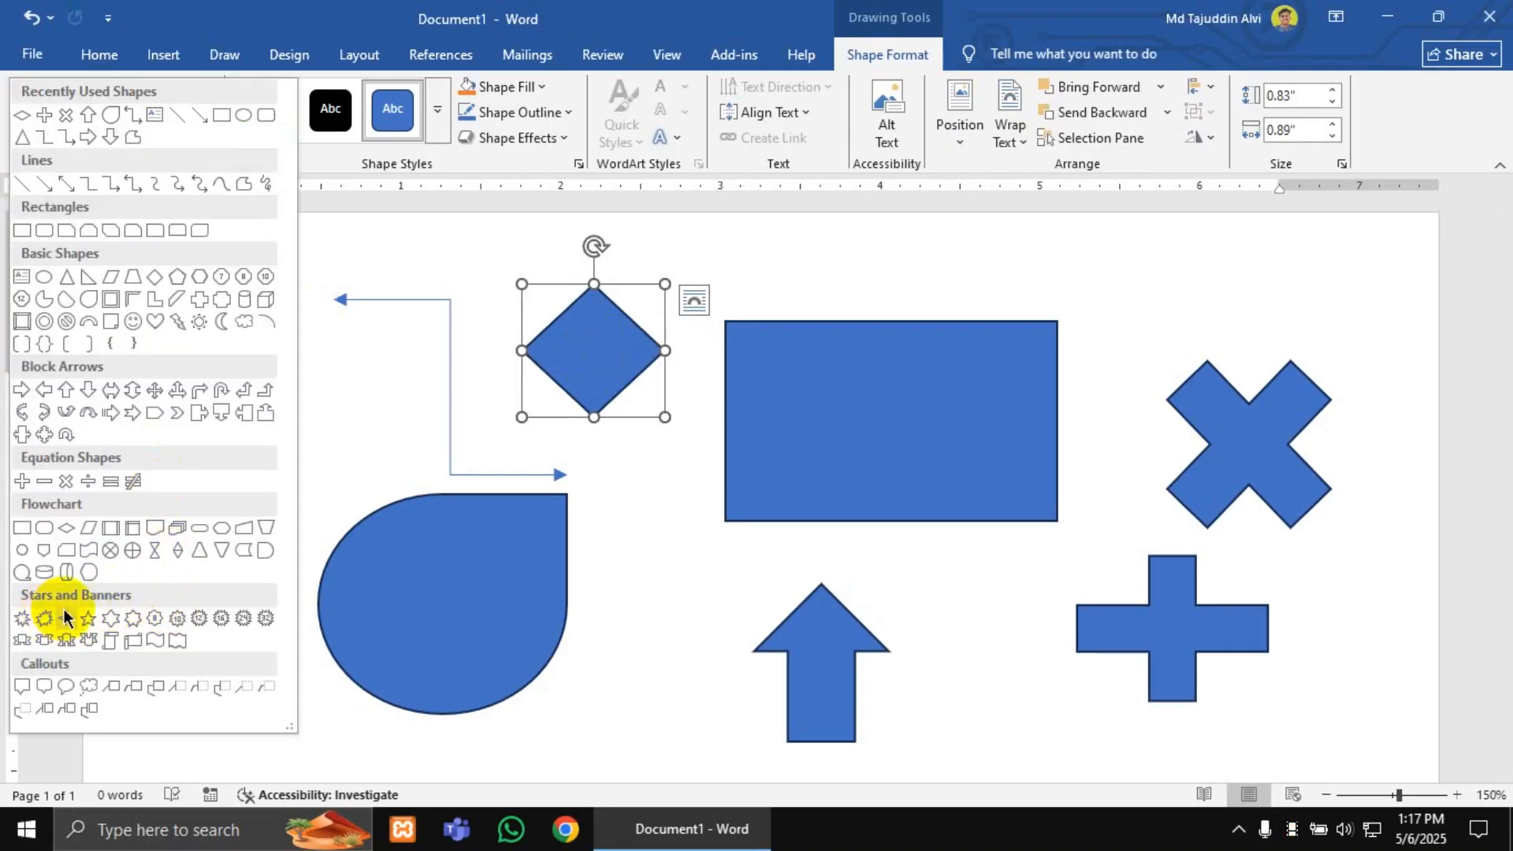
click(22, 622)
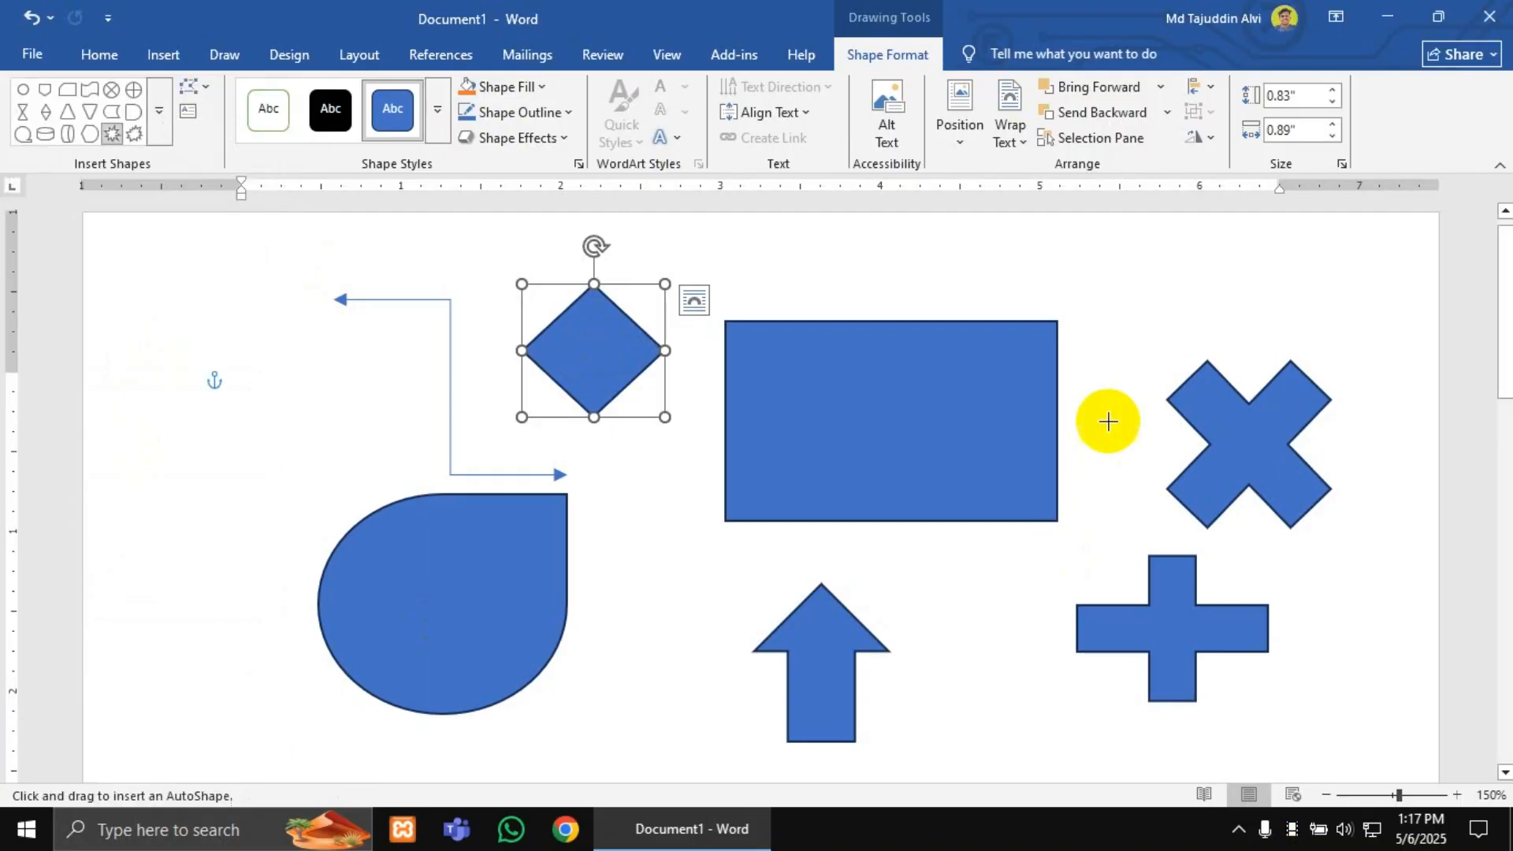
drag(1047, 565, 668, 788)
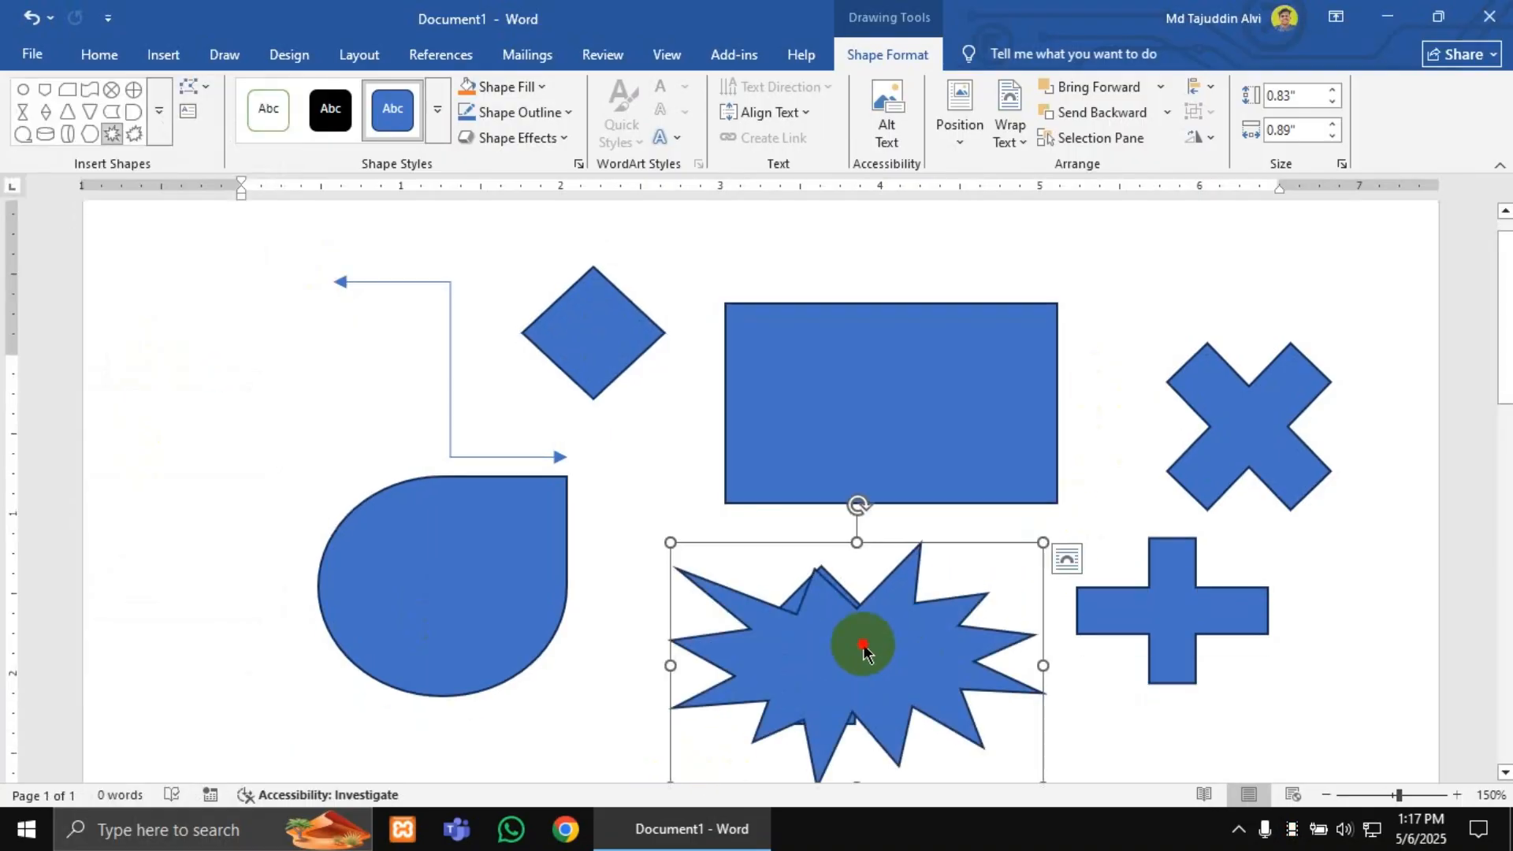
Step: Move the rectangle right behind the multiplication sign and place the explosion star between the diamond and the rectangle
drag(864, 648, 763, 526)
drag(981, 472, 1234, 424)
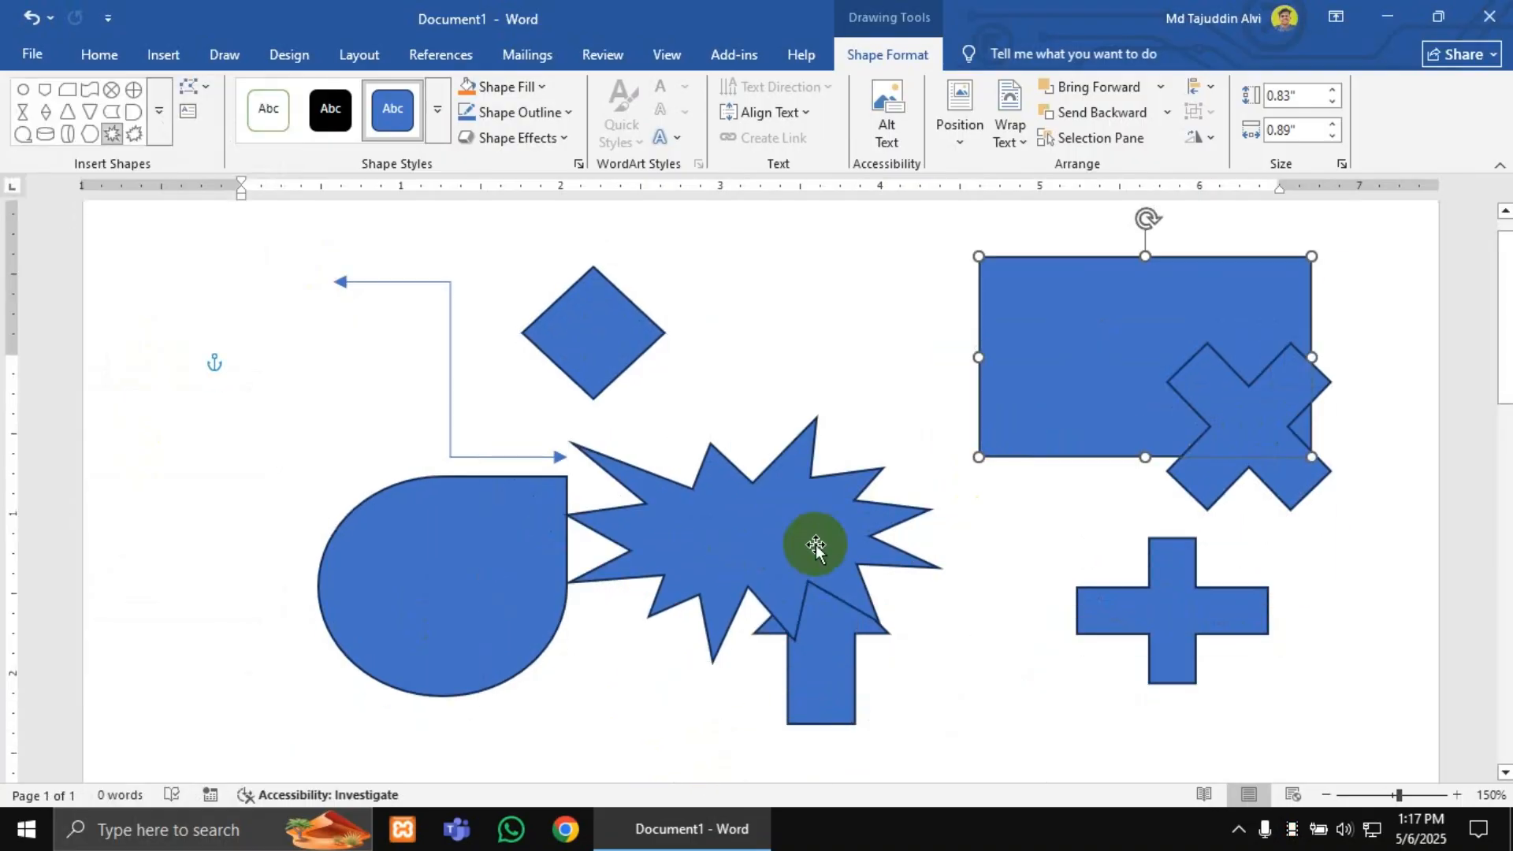
drag(815, 544, 890, 384)
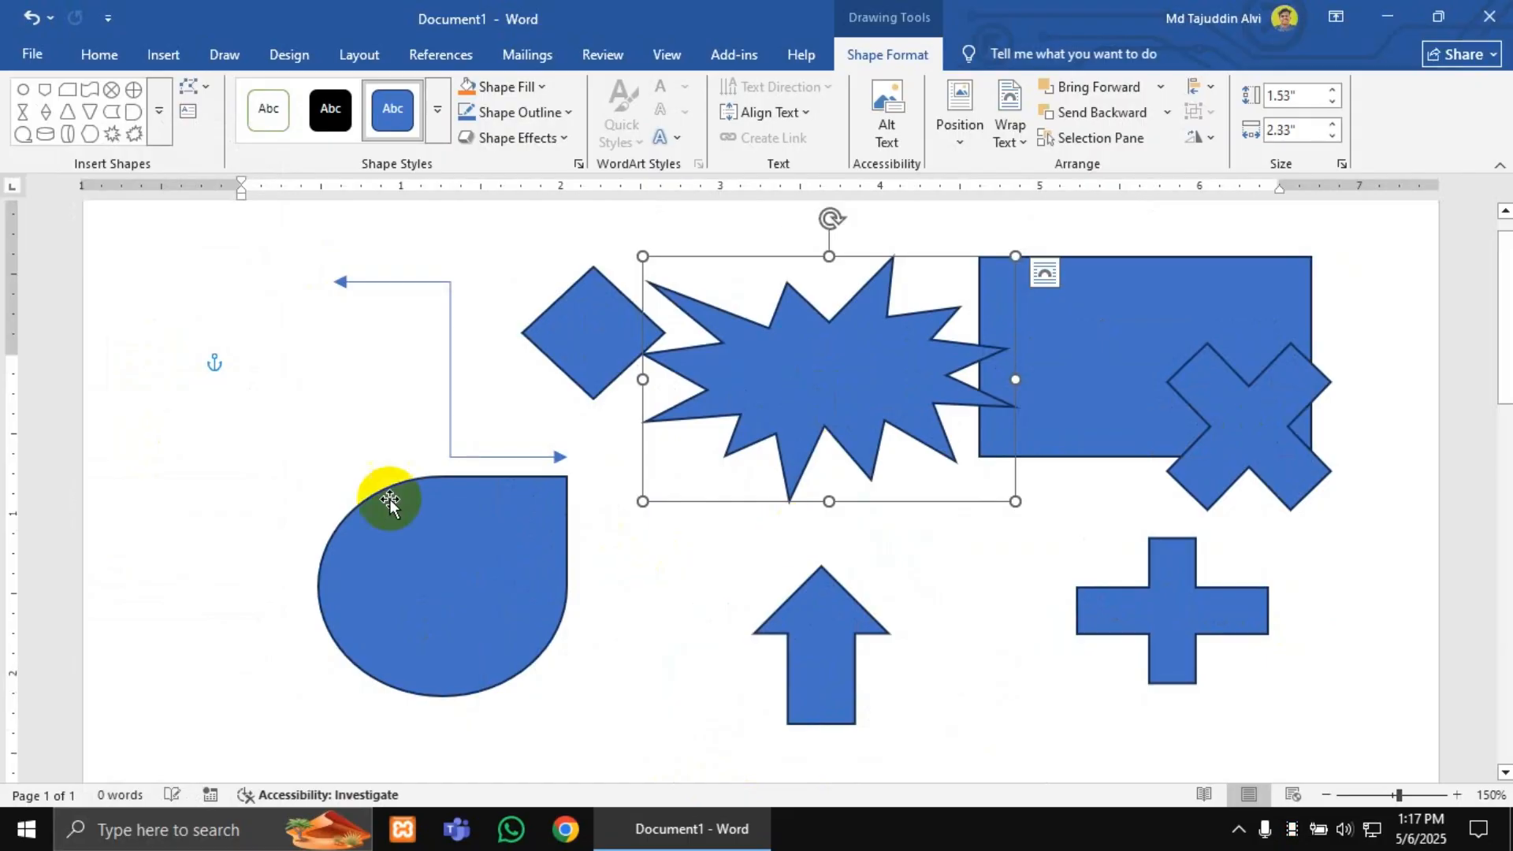
Step: Add a rectangular speech bubble callout left of the connector and shrink it to about 0.4" high and 0.62" wide
click(159, 122)
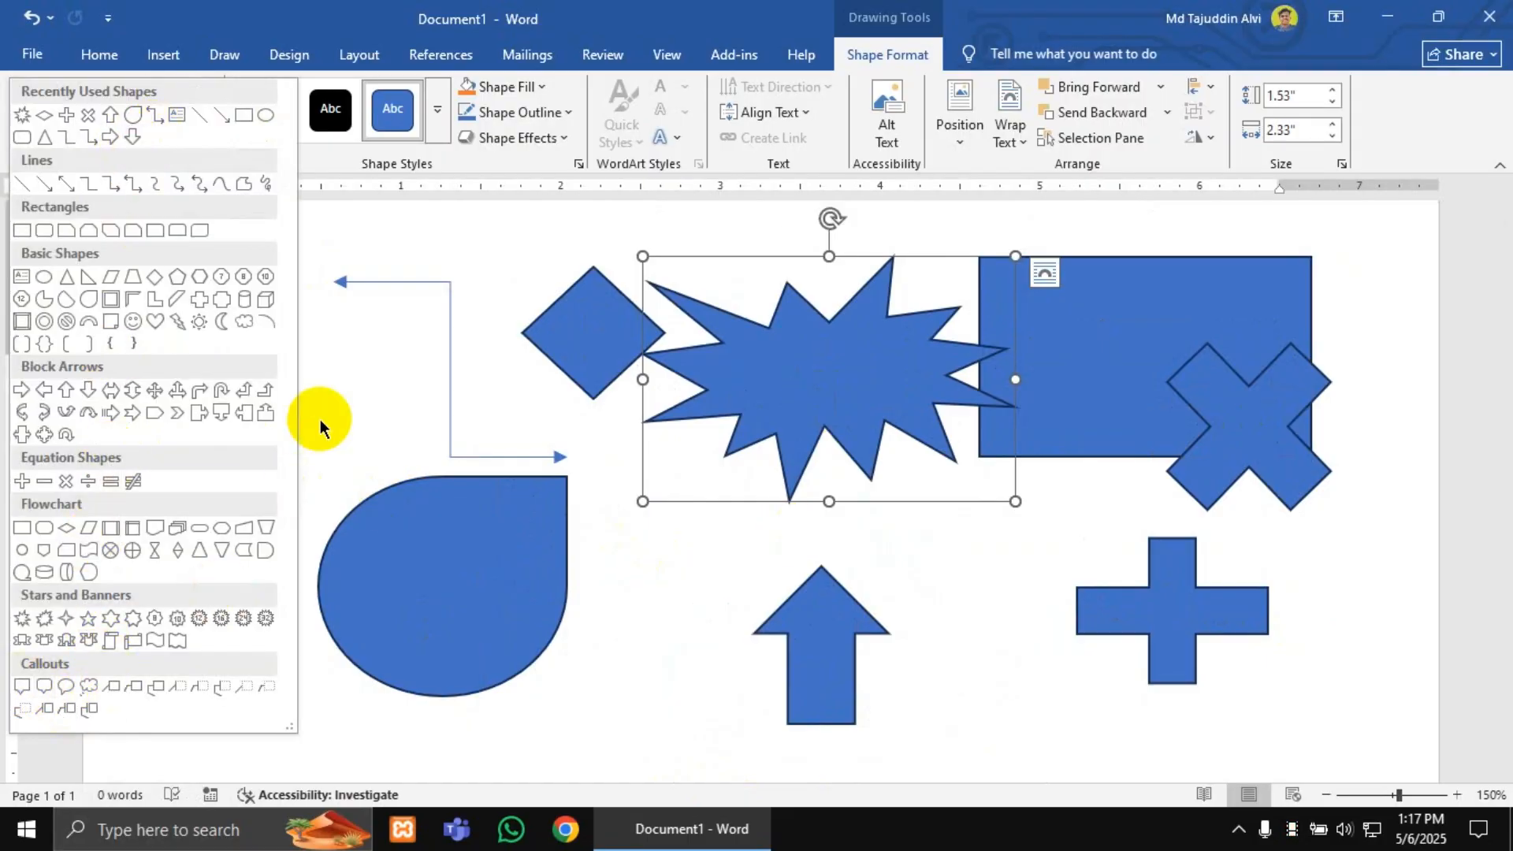
click(23, 687)
drag(304, 369, 141, 459)
drag(105, 460, 203, 433)
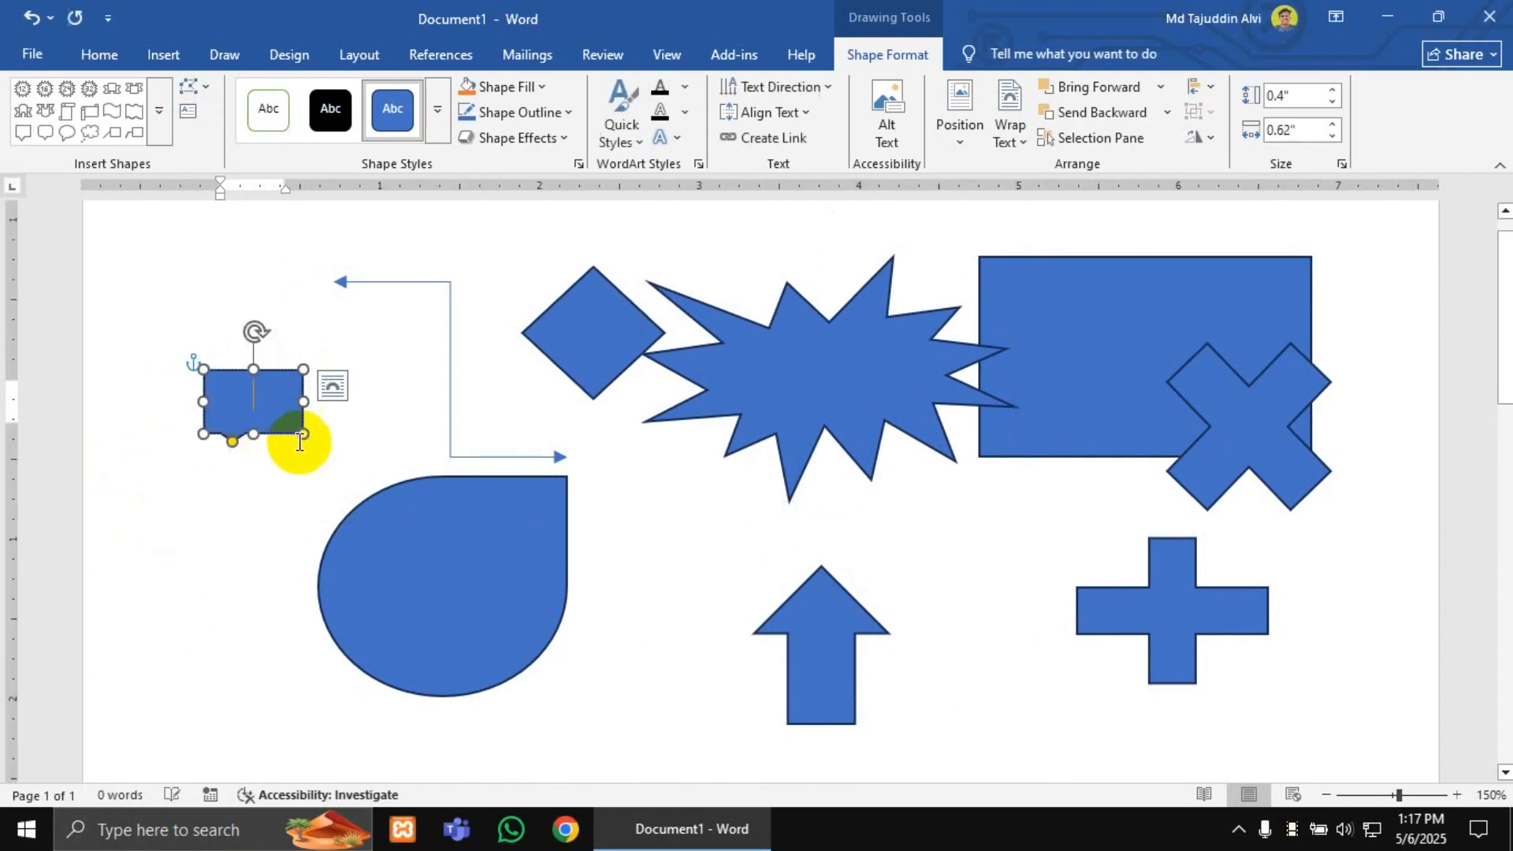
Step: Stretch the speech bubble's pointer tip down and to the left of the callout
click(330, 492)
click(262, 432)
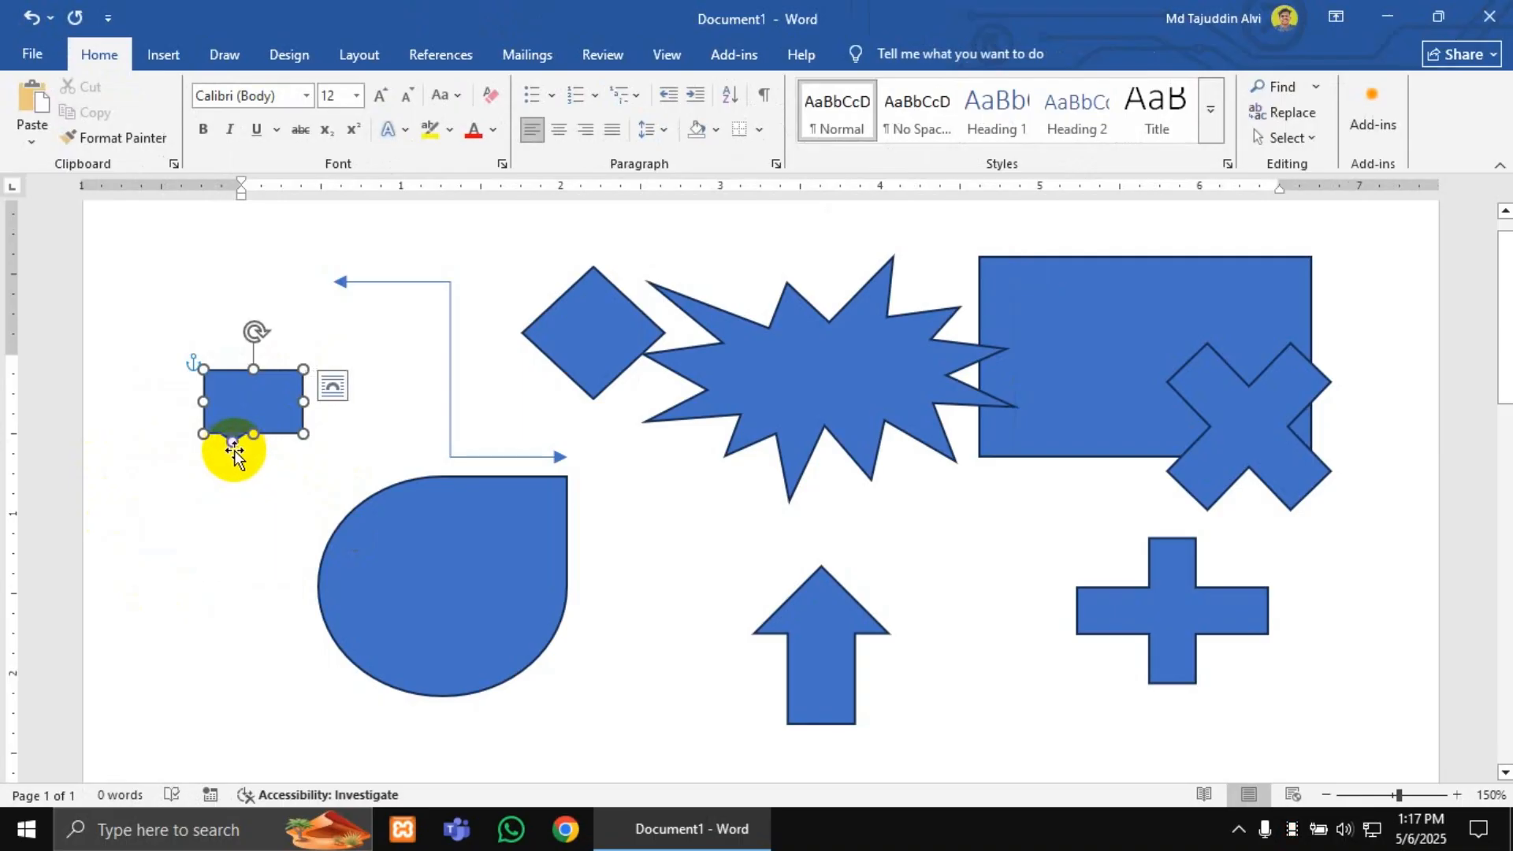
drag(232, 441, 183, 496)
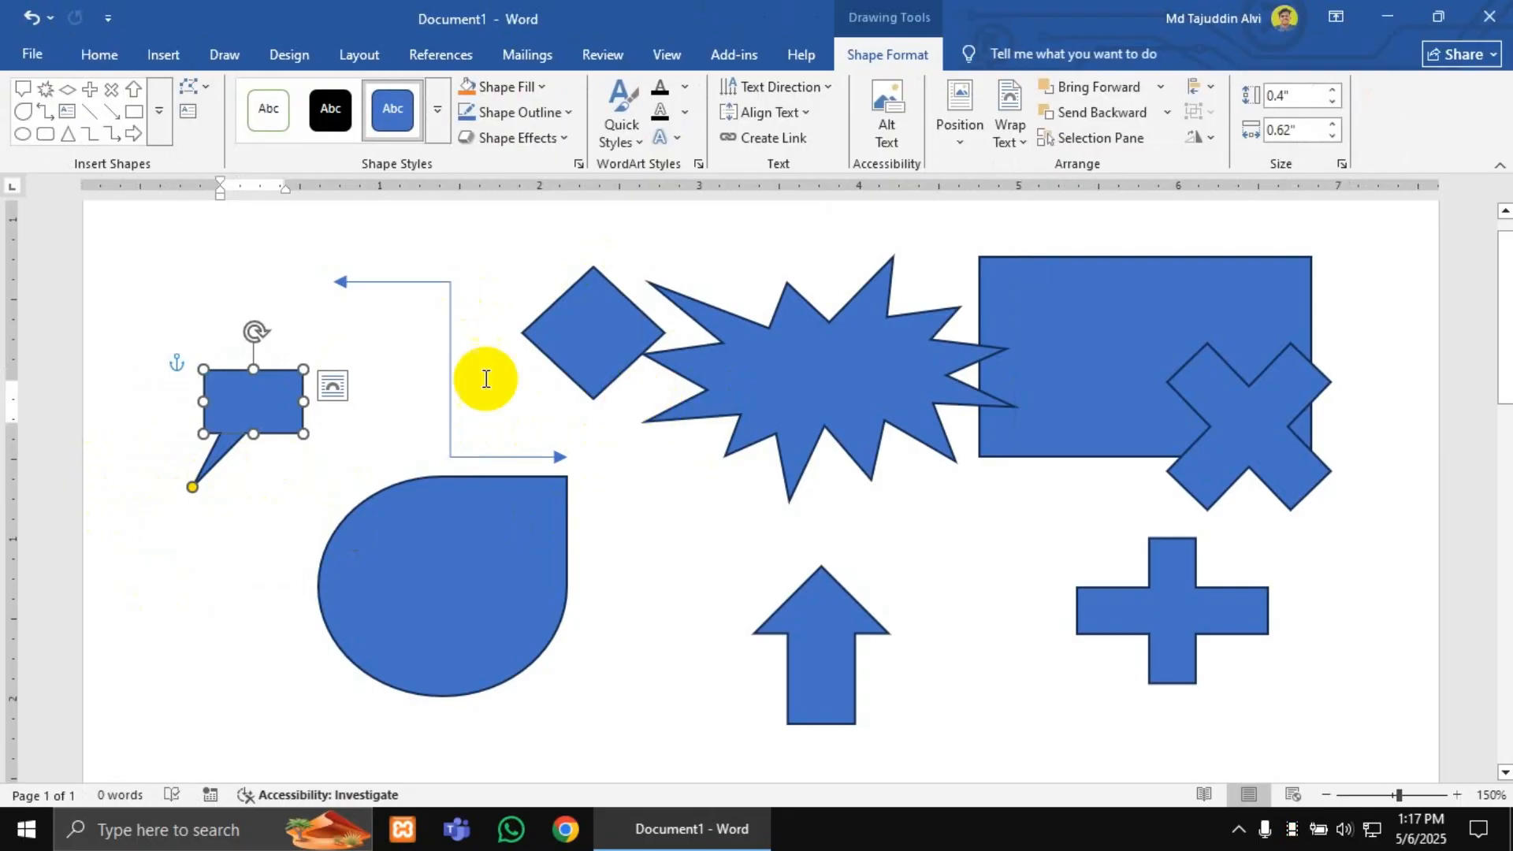
click(202, 89)
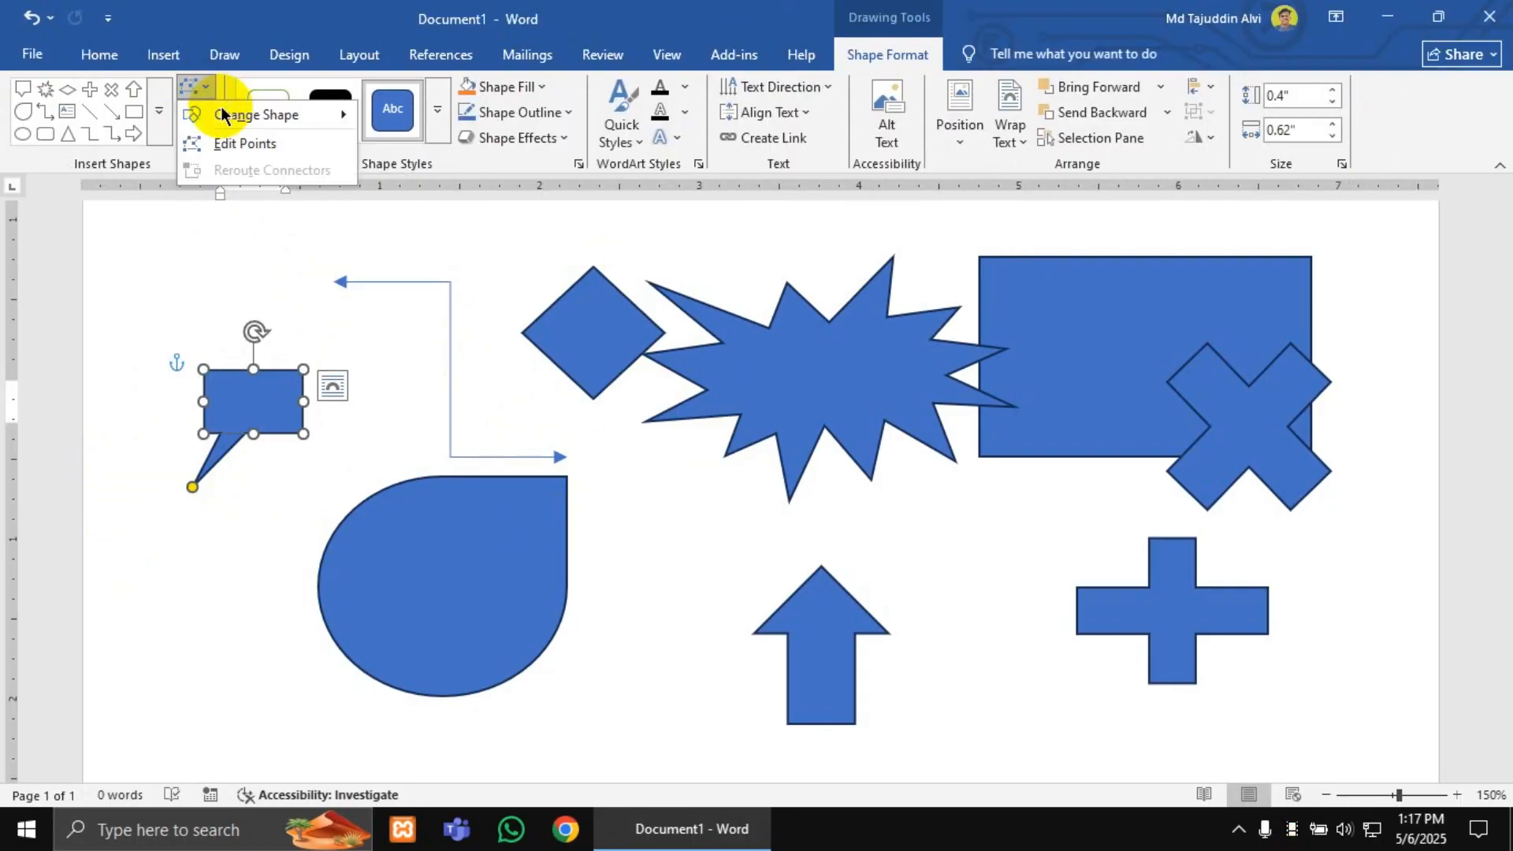
mouse_move(245, 121)
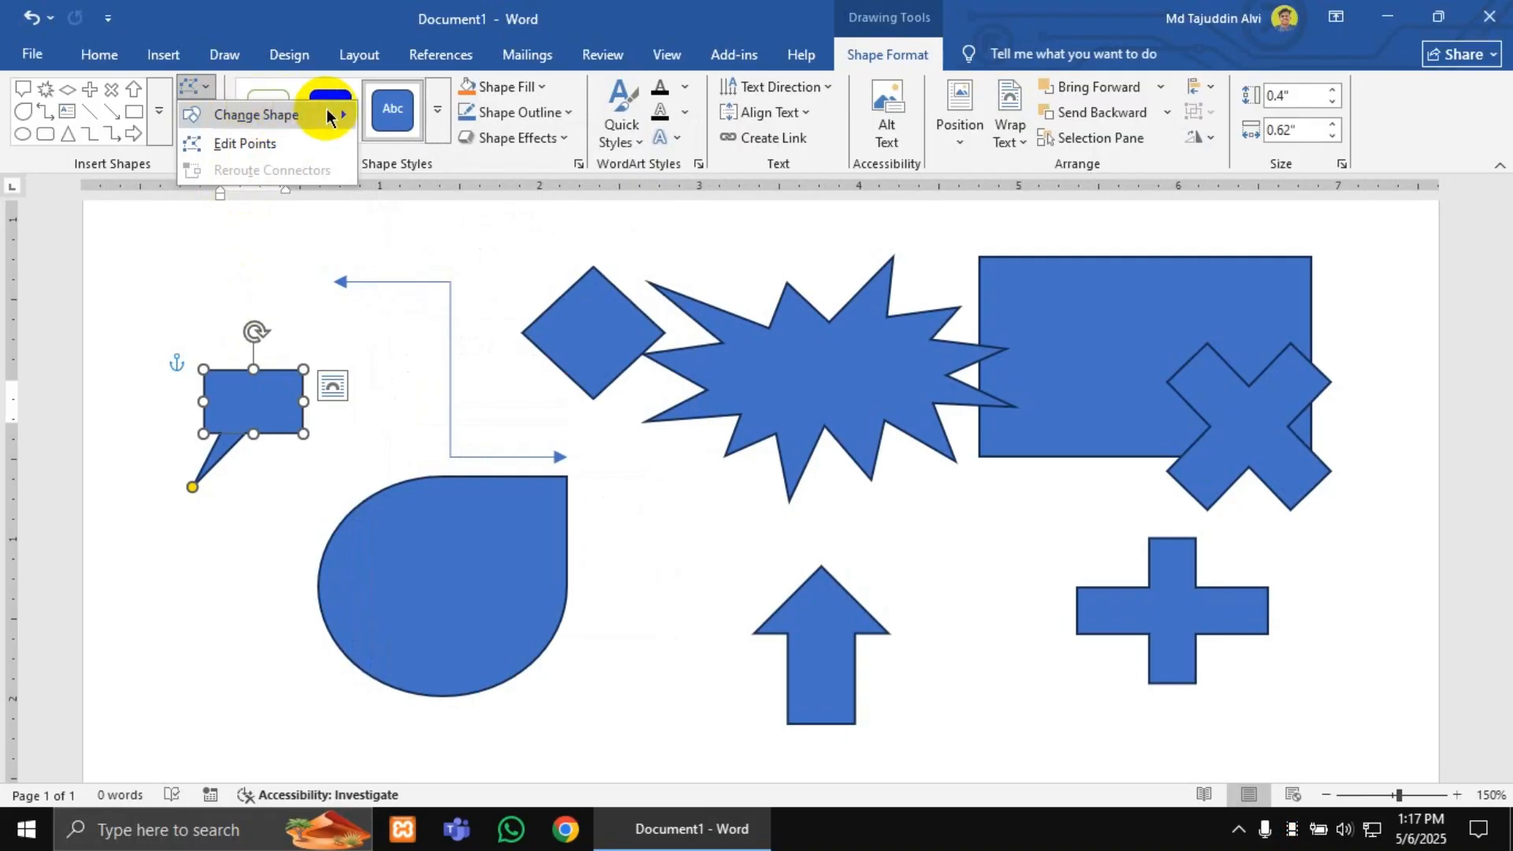
mouse_move(324, 113)
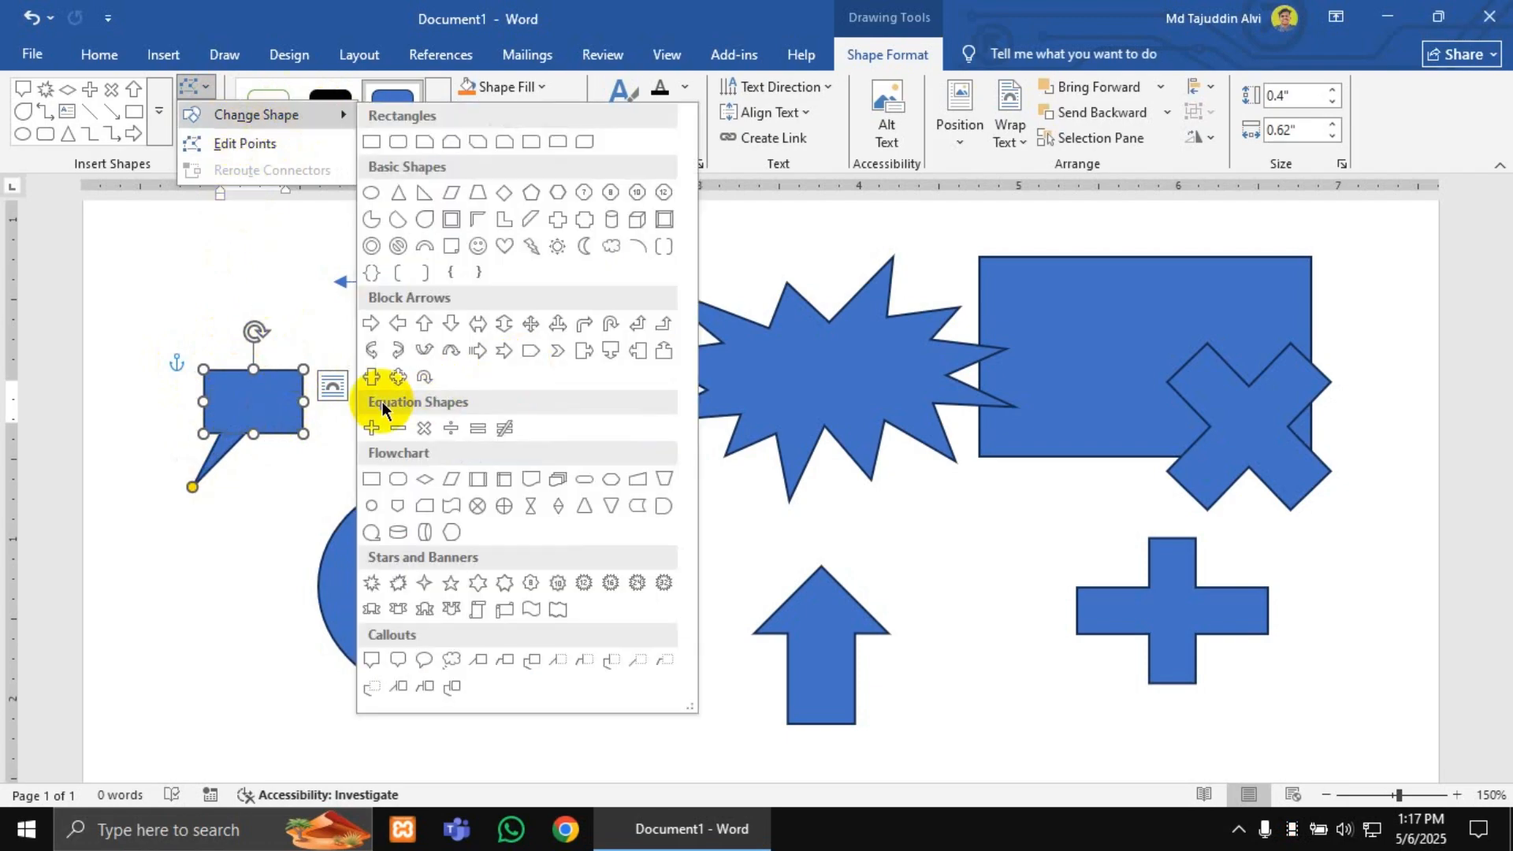
click(246, 359)
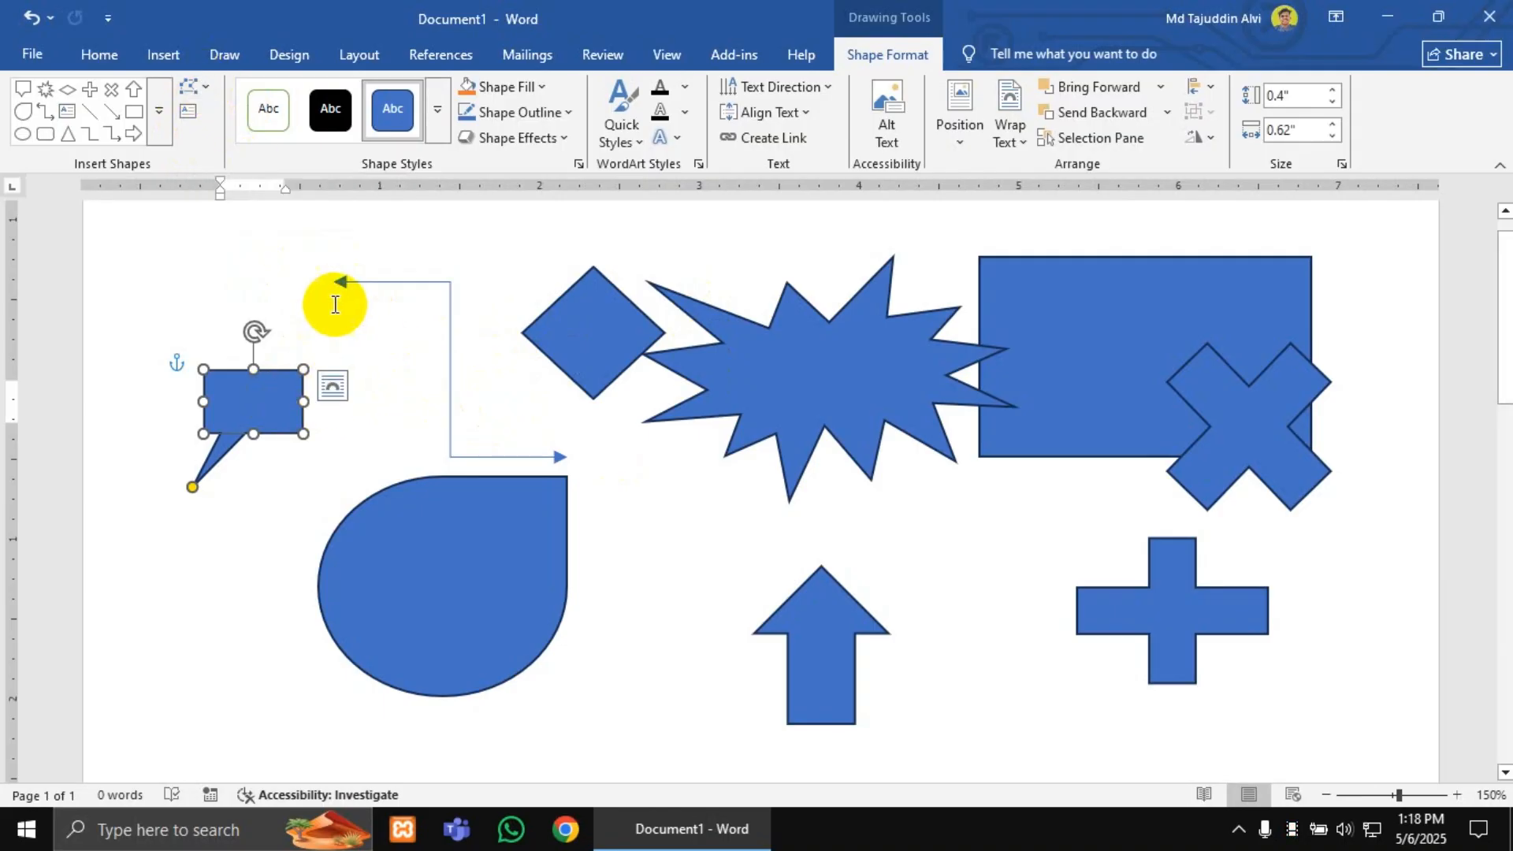
Step: Apply the Colored Outline - Green, Accent 6 shape style to the speech bubble and the rectangle
click(268, 404)
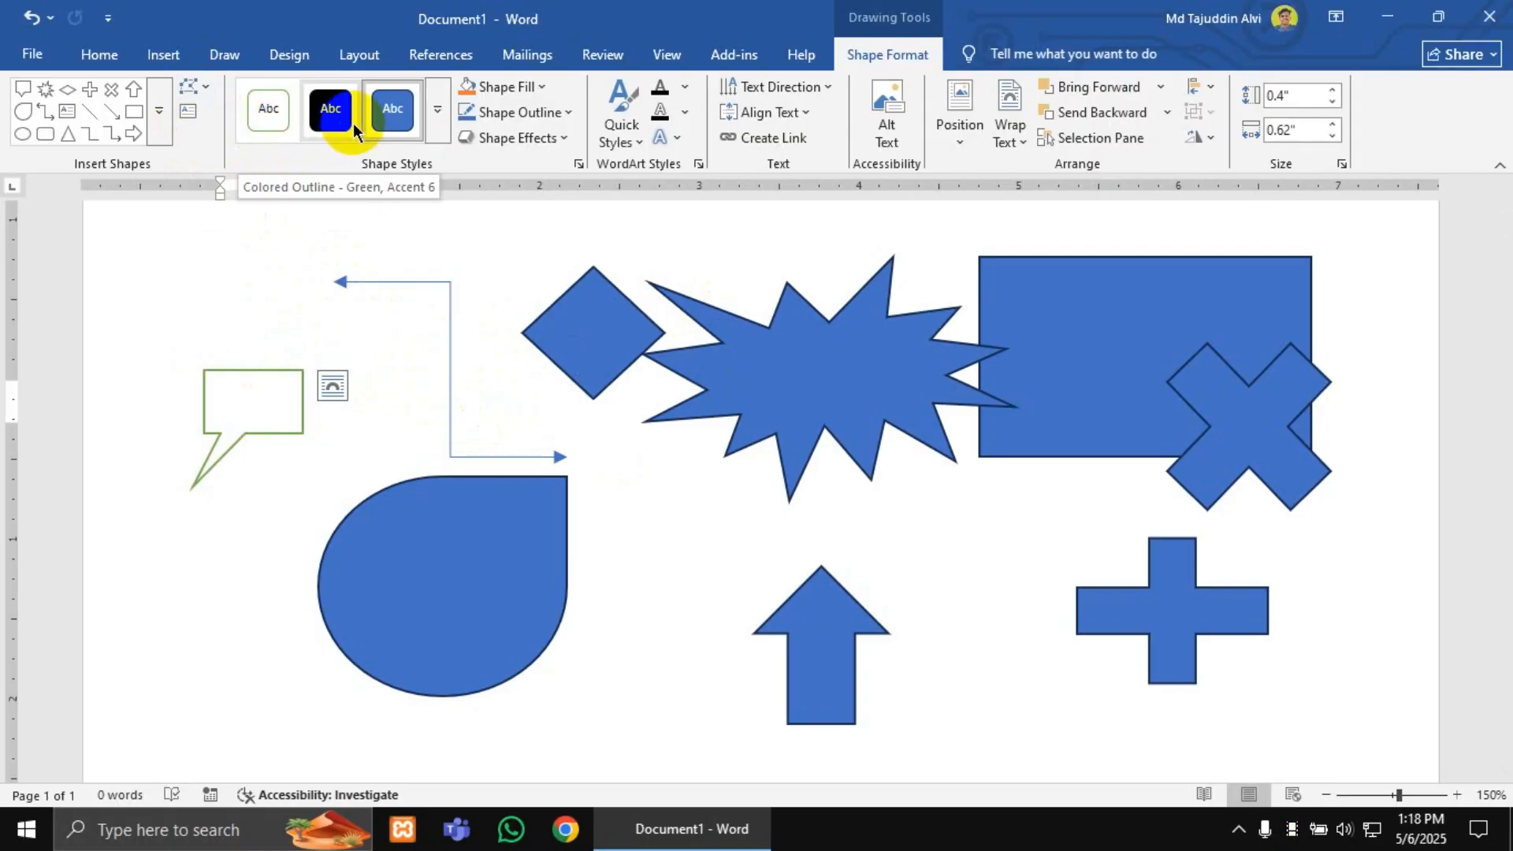
click(266, 112)
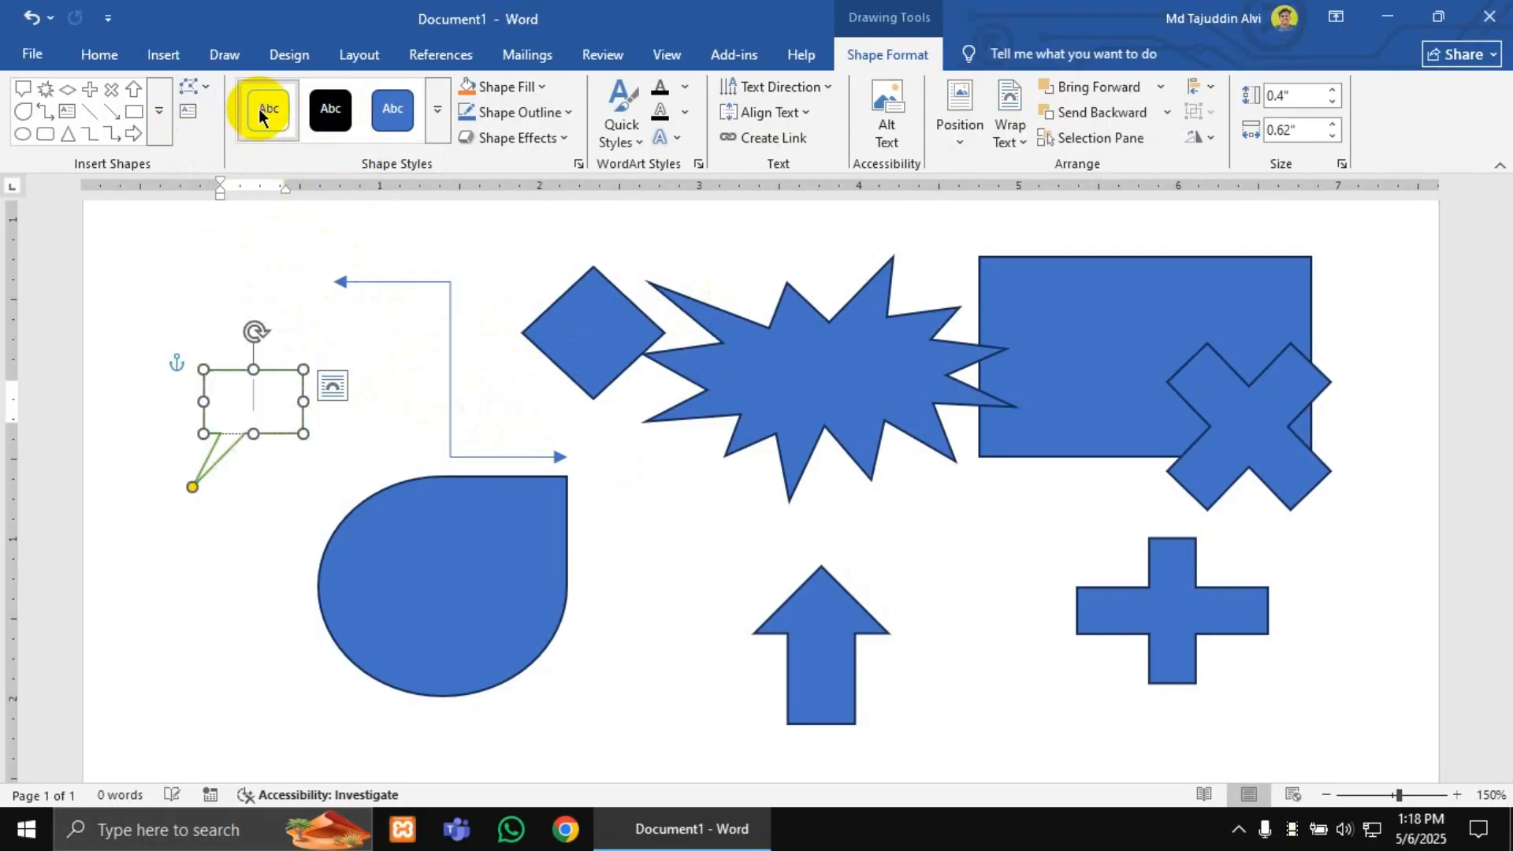
click(1025, 352)
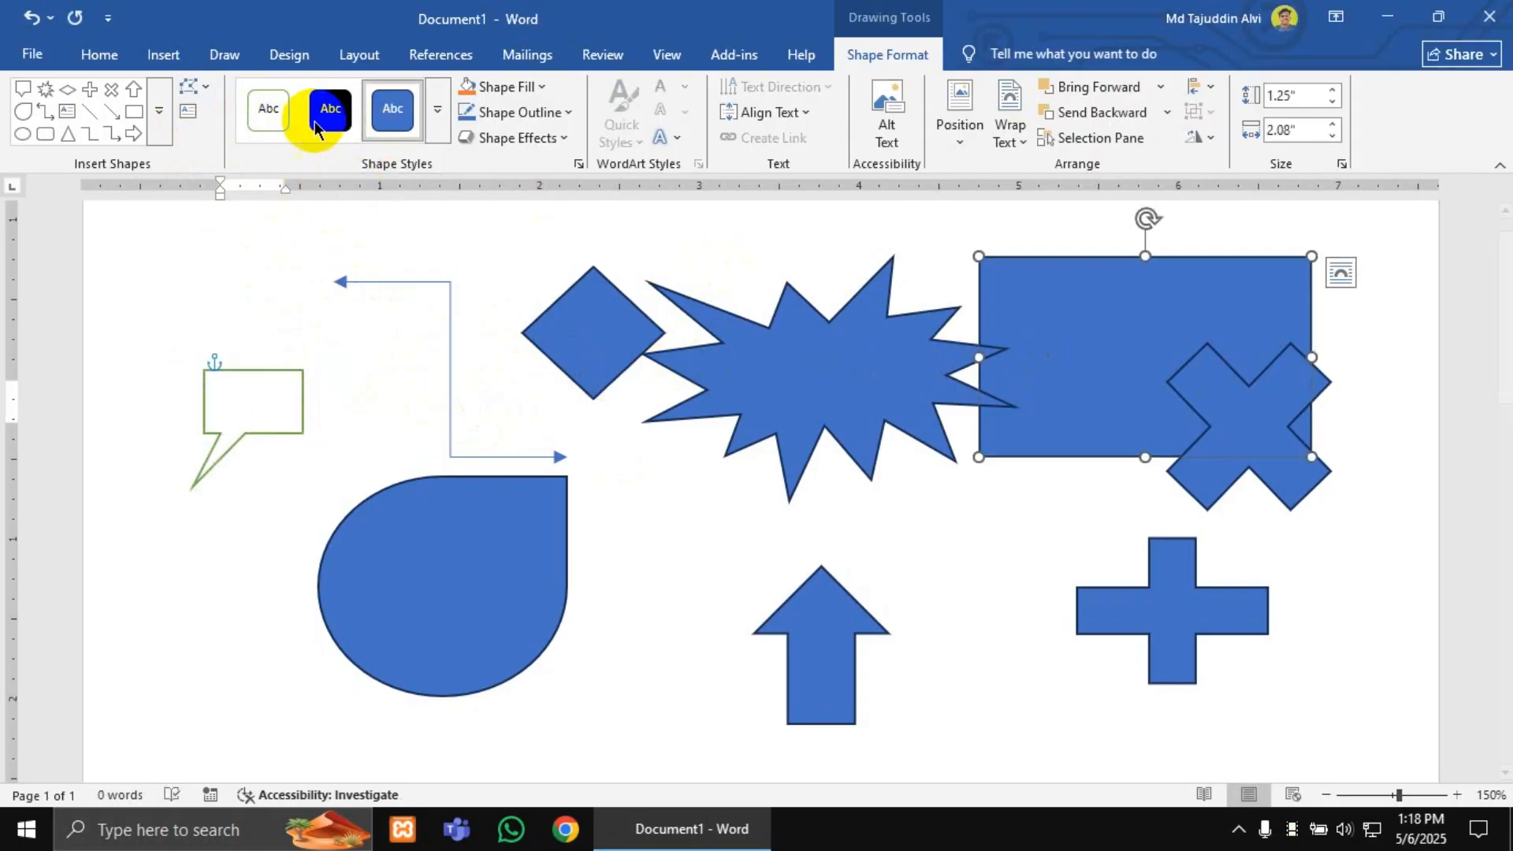
click(268, 110)
Step: Apply the solid black preset shape style to the explosion star
click(767, 357)
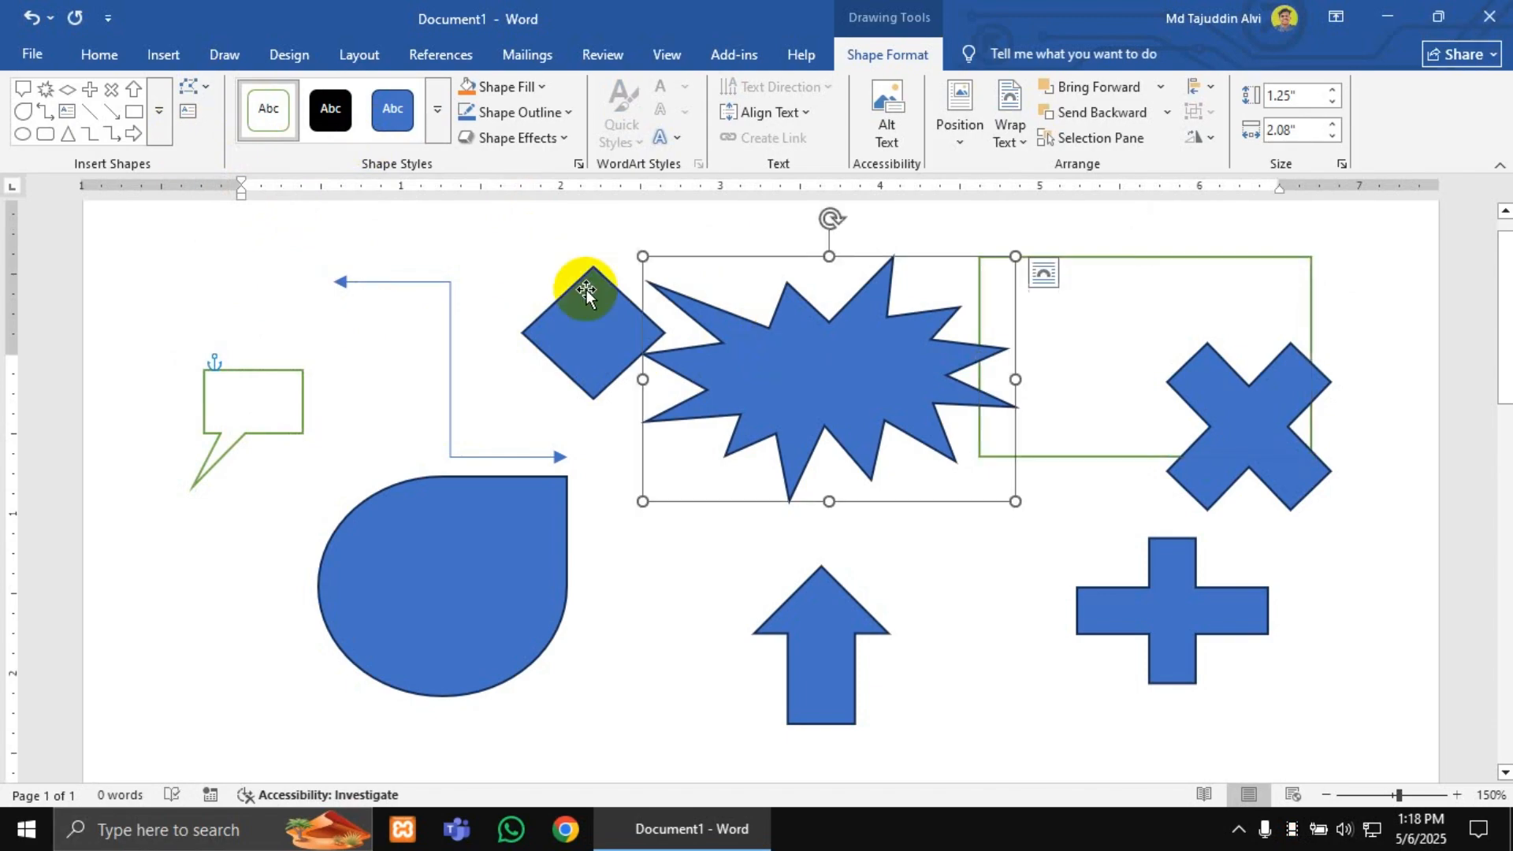
click(330, 110)
click(468, 377)
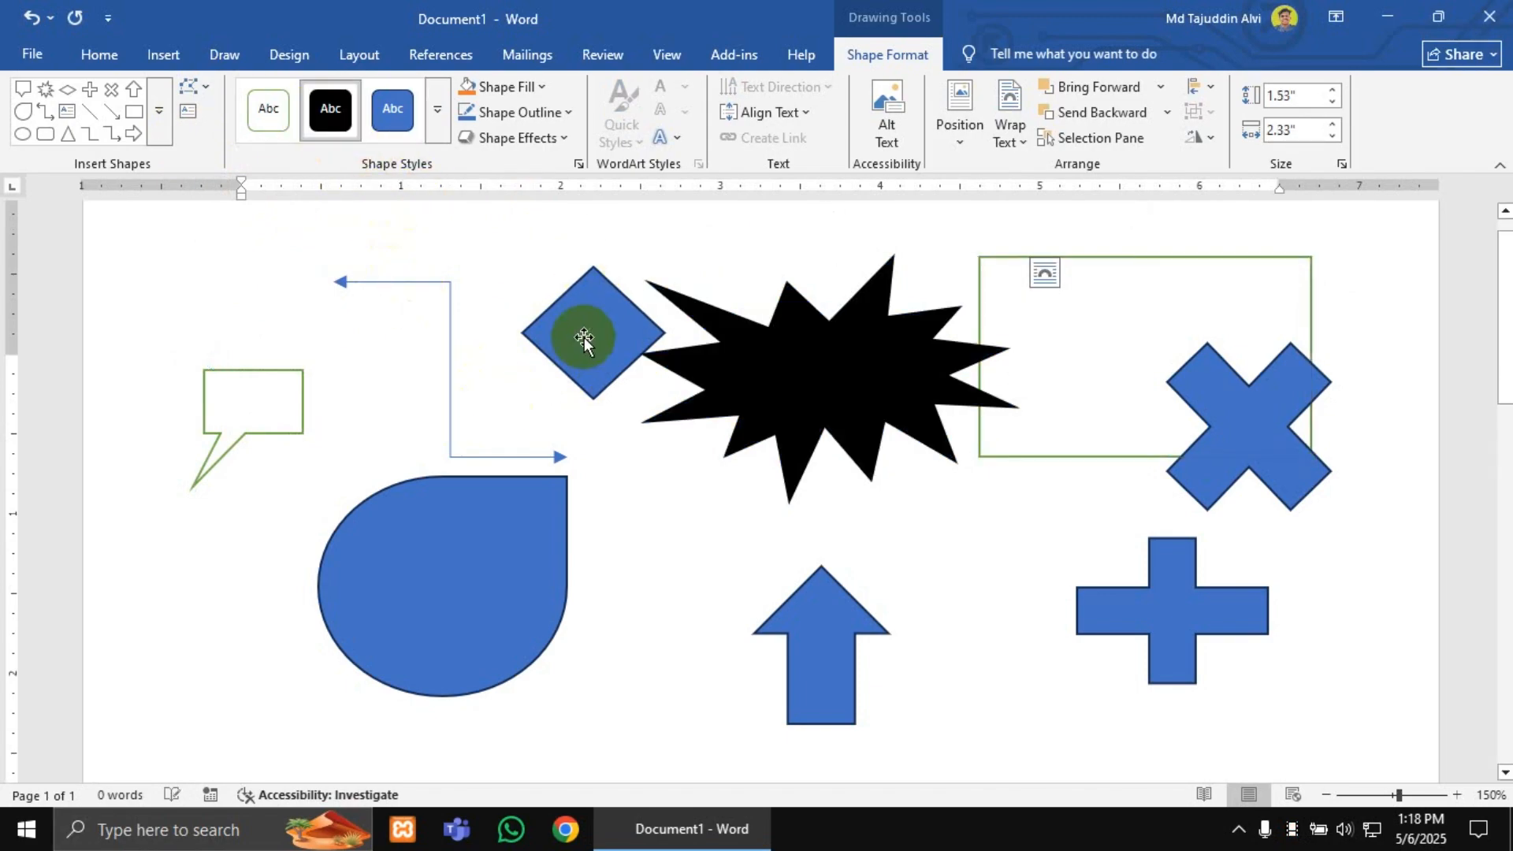
click(584, 337)
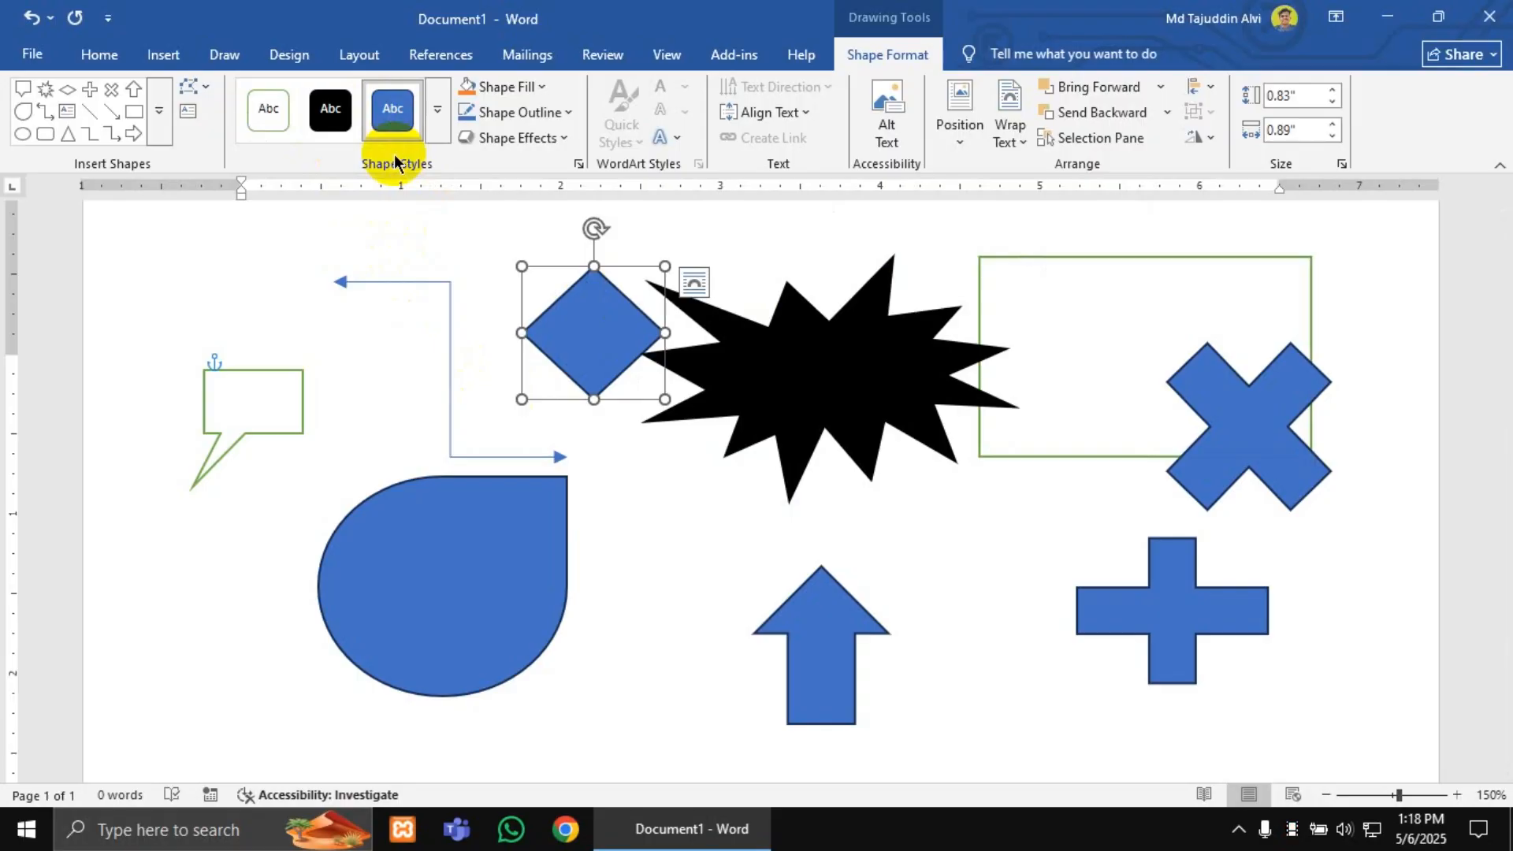
click(520, 90)
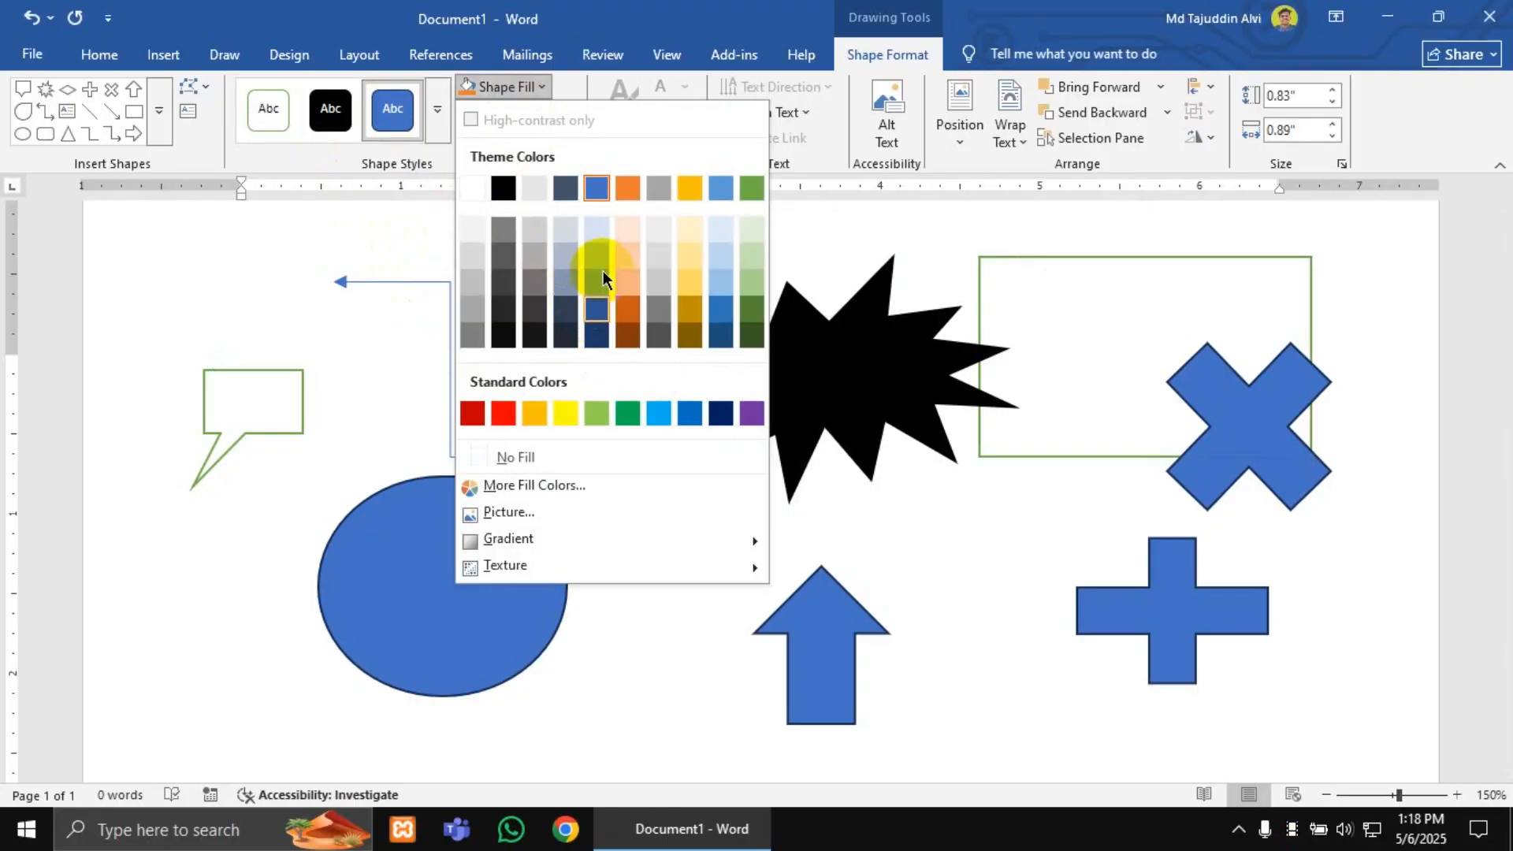
click(1237, 447)
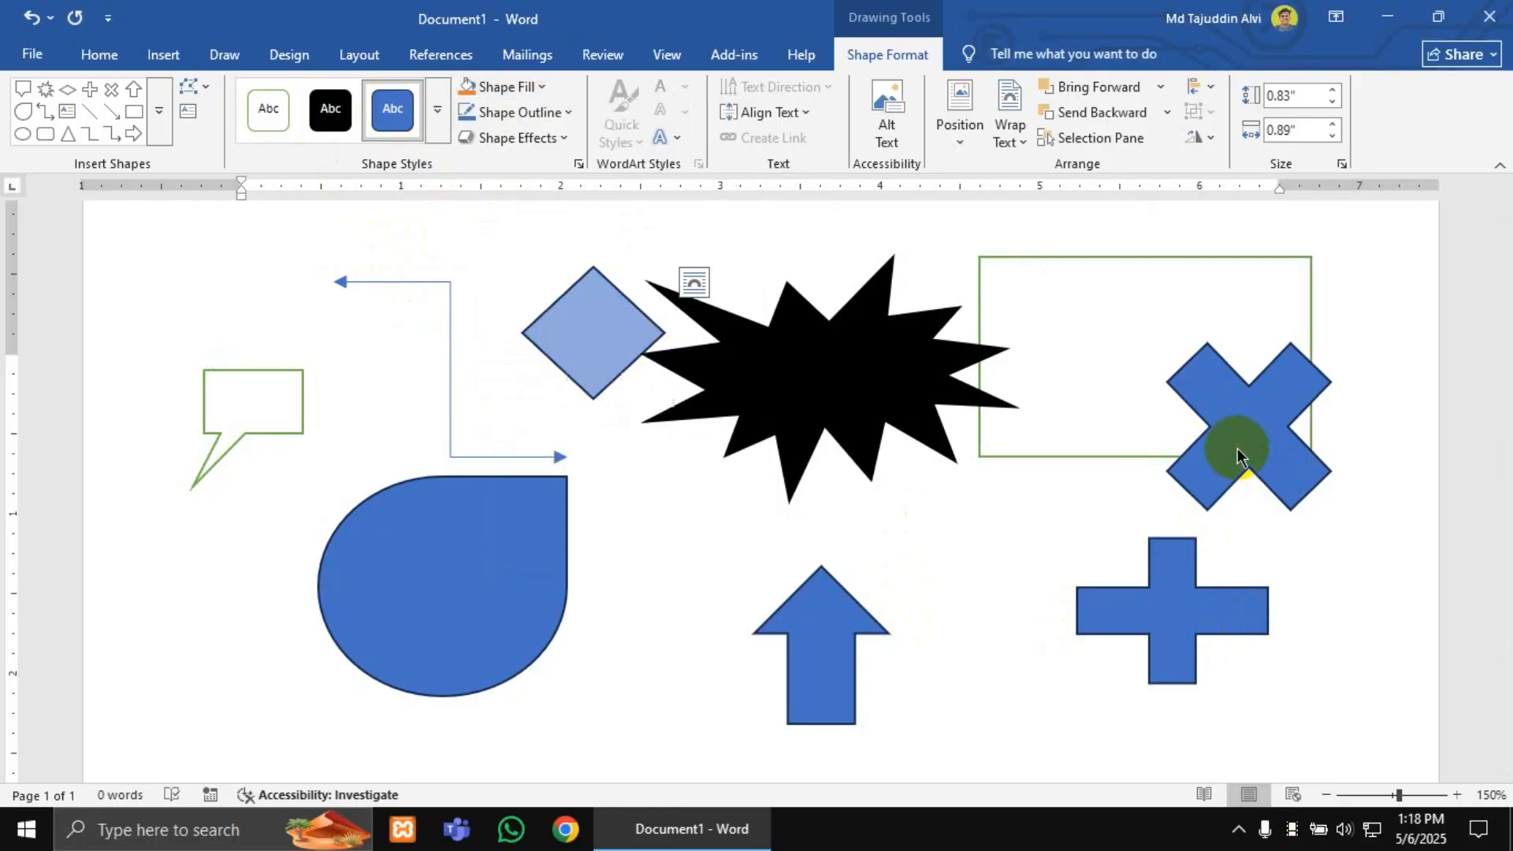
Step: Fill the multiplication sign with a light green theme colour
click(1237, 447)
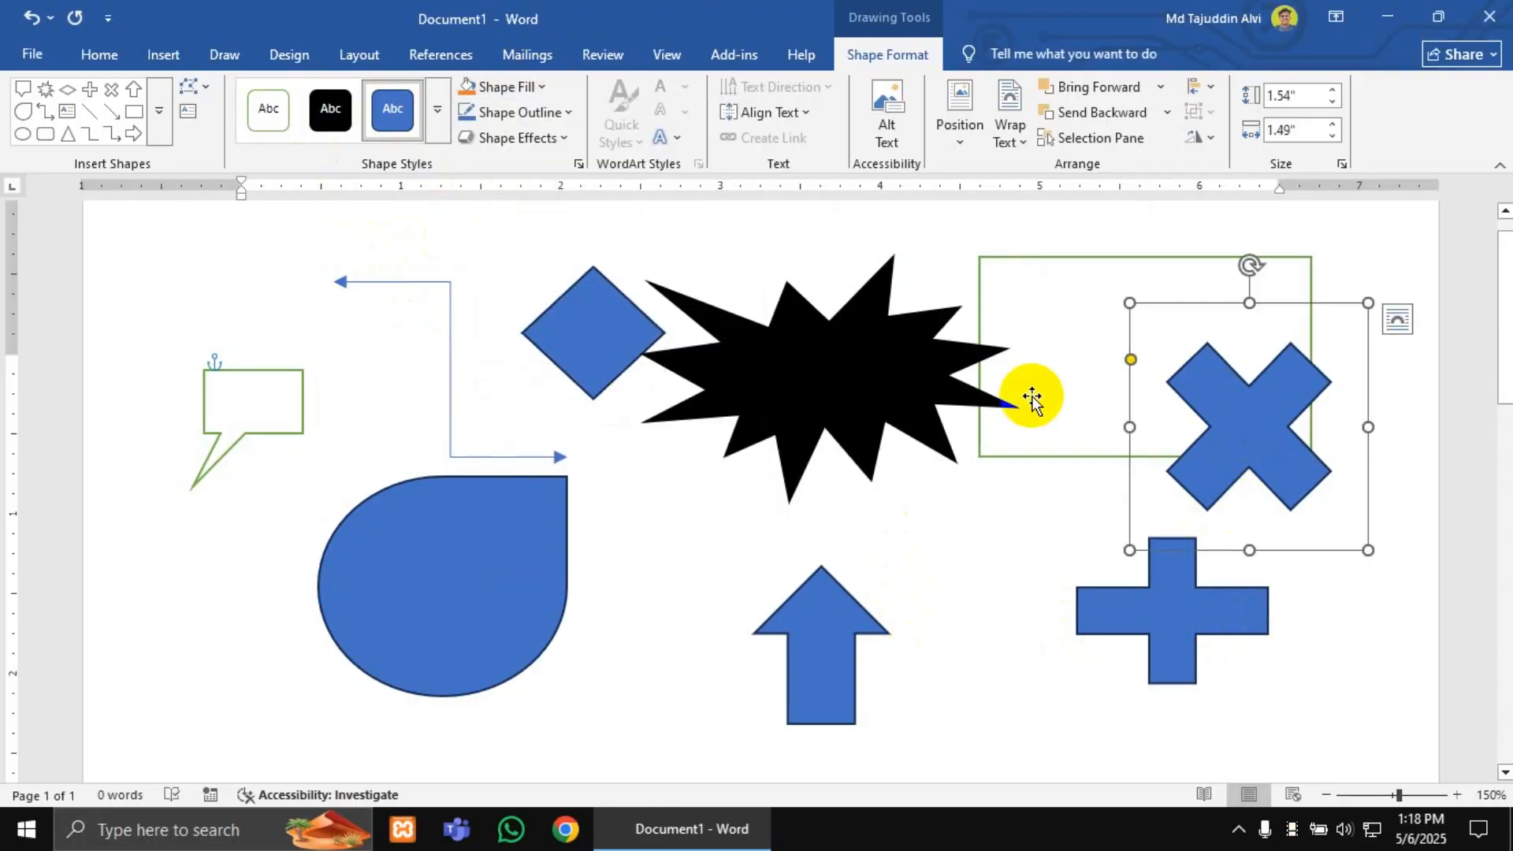
click(516, 87)
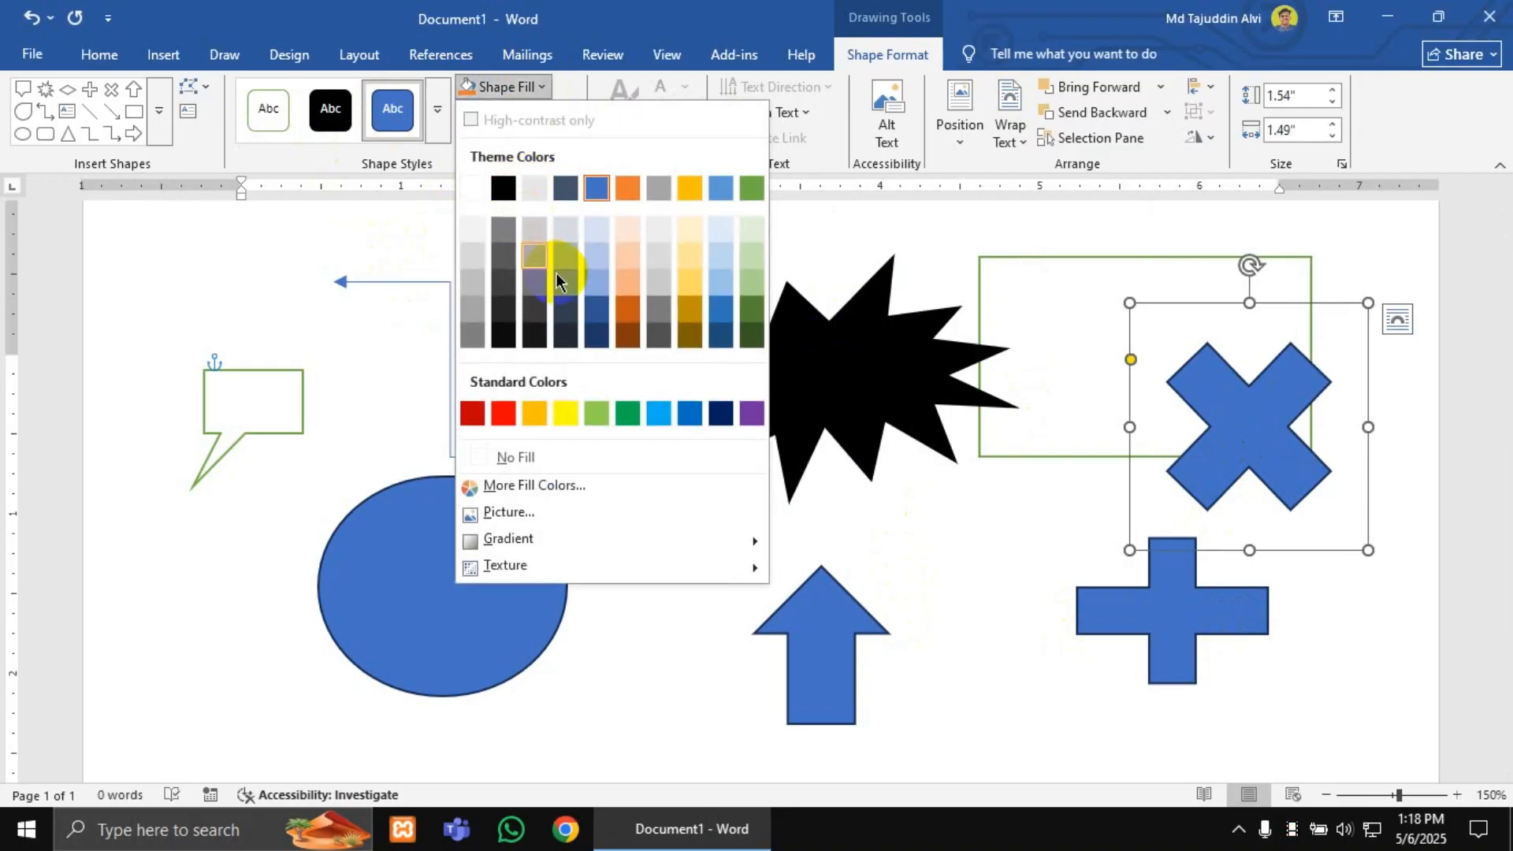
click(749, 293)
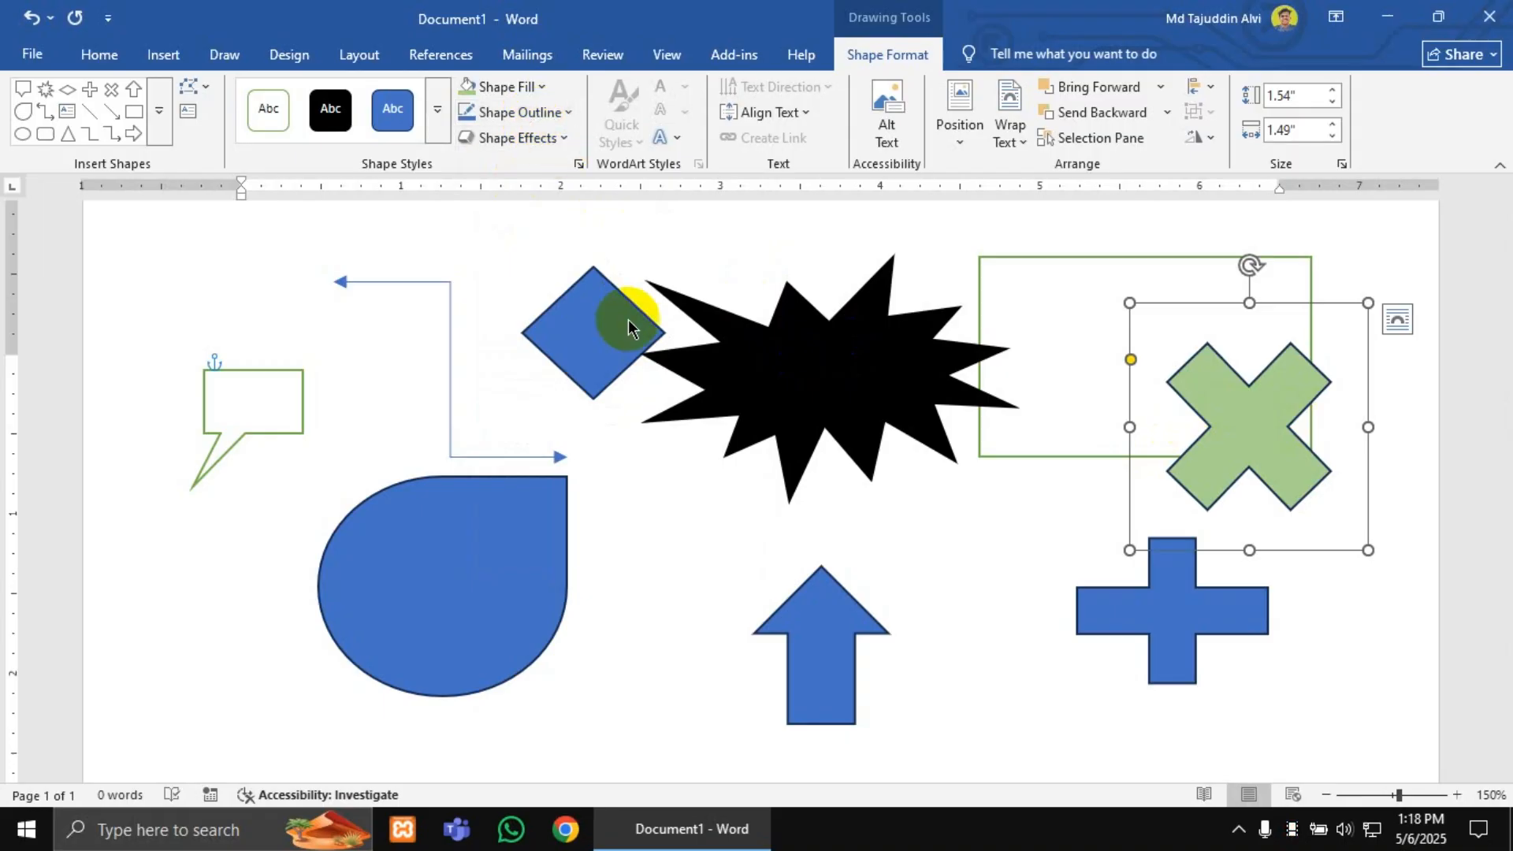
Step: Change the outline colour of the teardrop shape to the standard Red
click(488, 541)
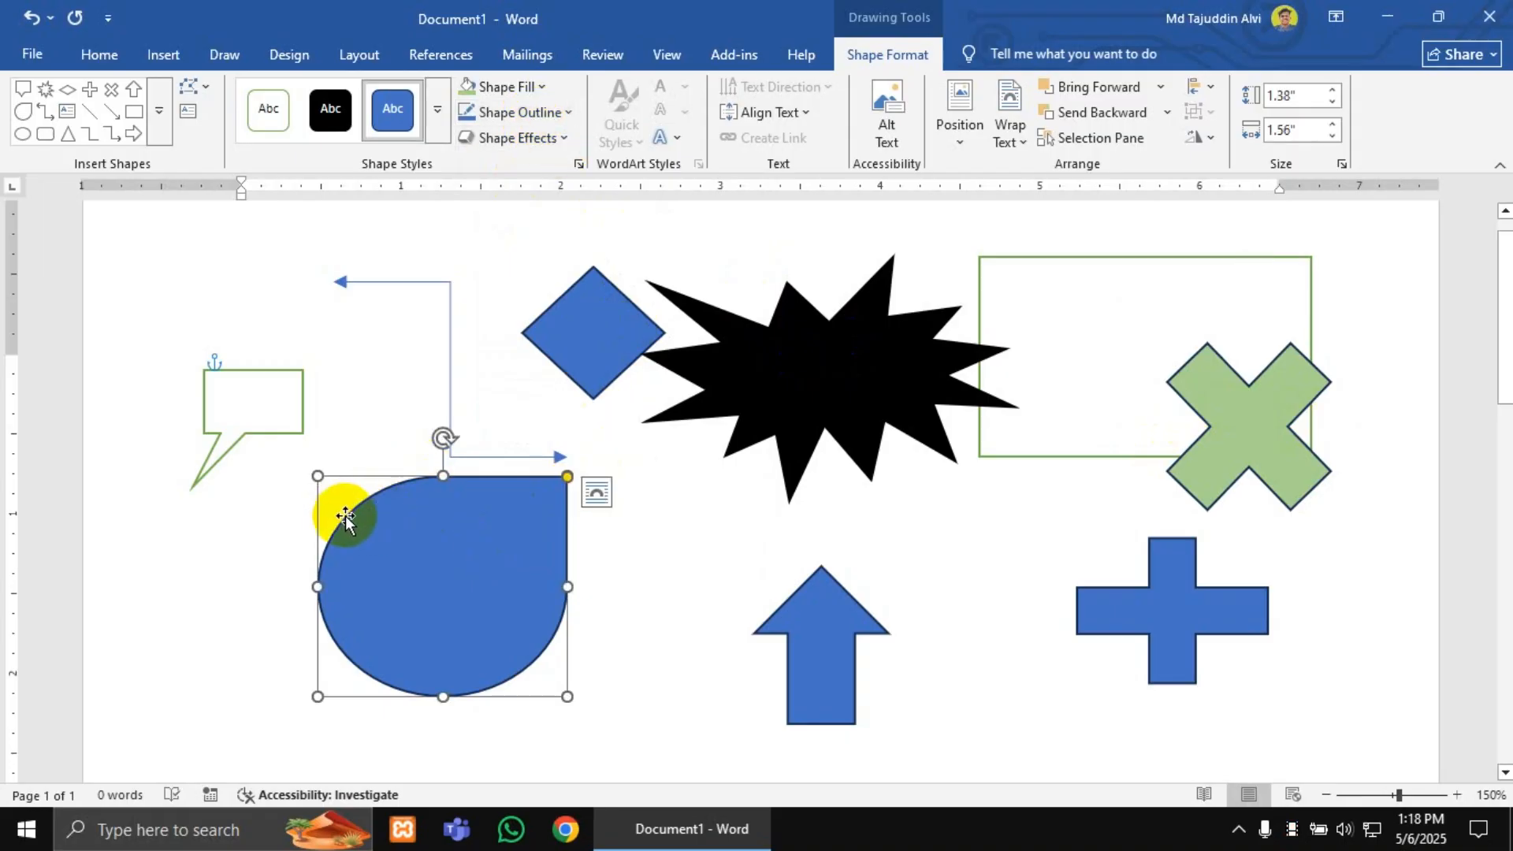
ctrl+scroll(356, 532, up, 9)
ctrl+scroll(356, 532, up, 3)
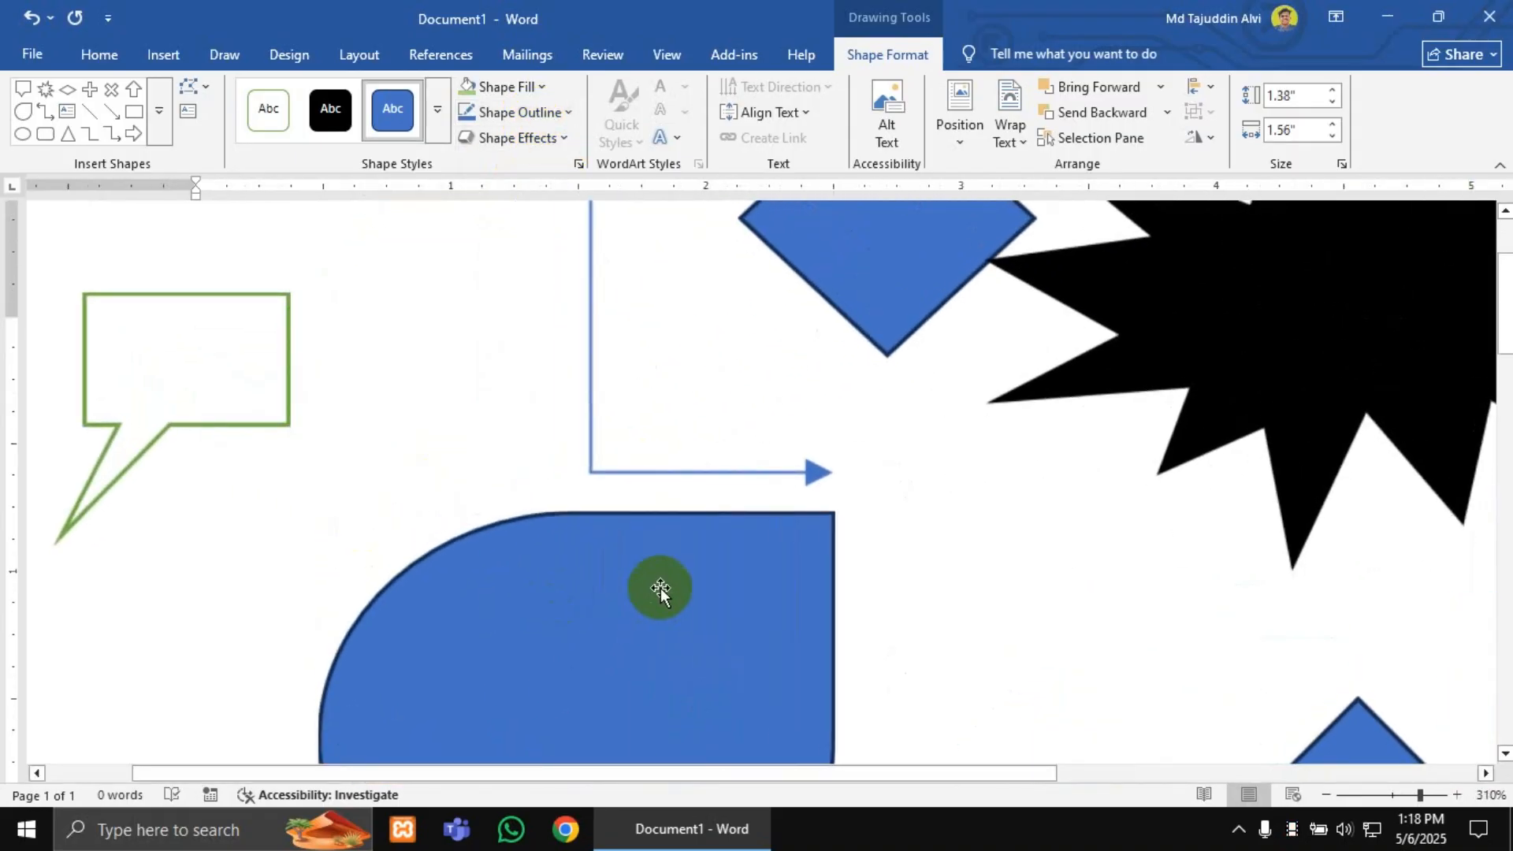
click(659, 587)
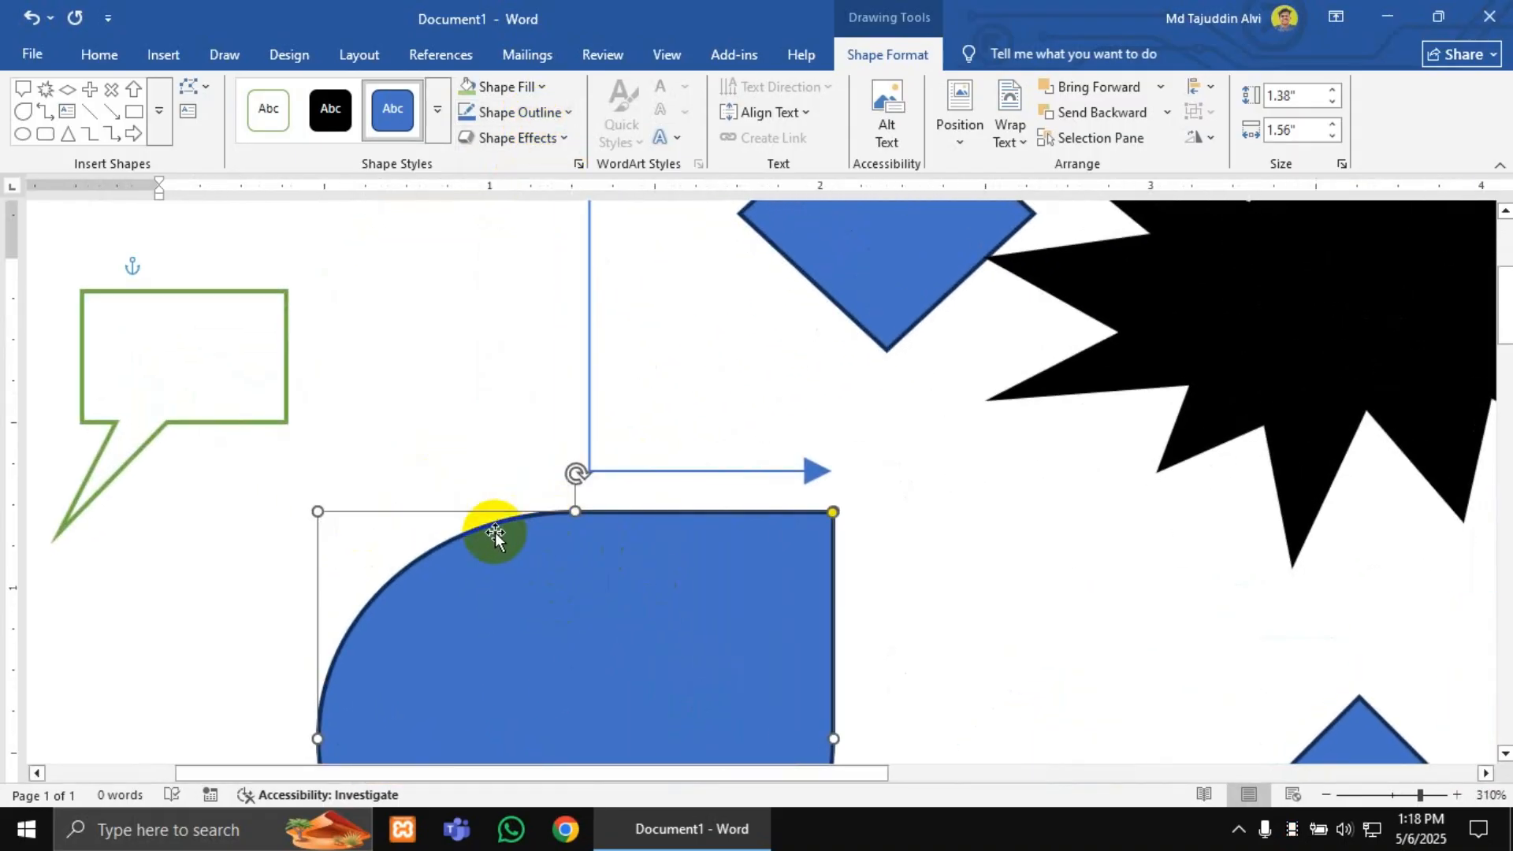
click(550, 118)
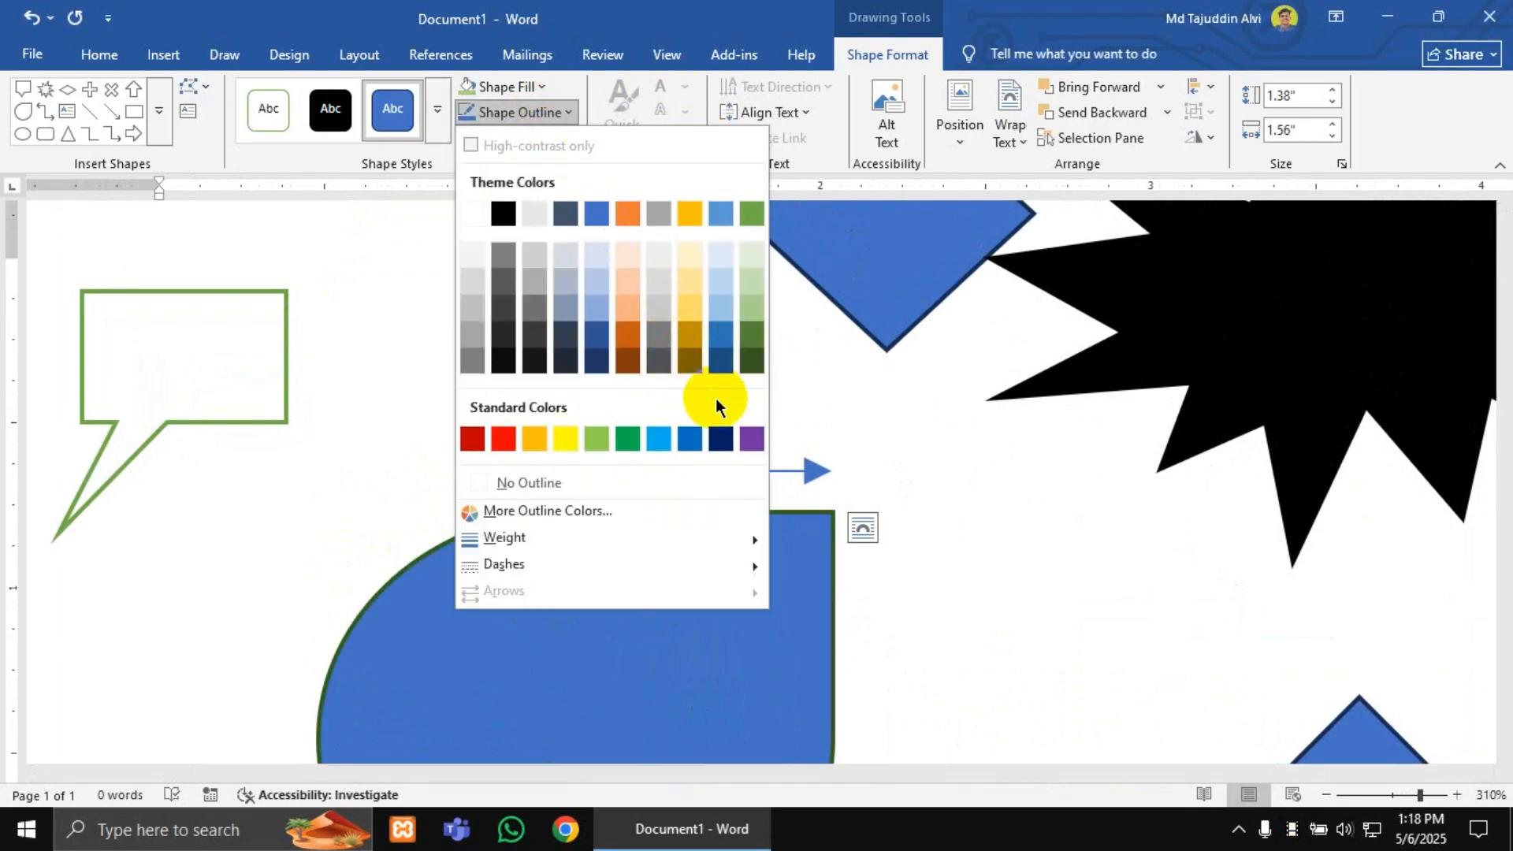
click(504, 441)
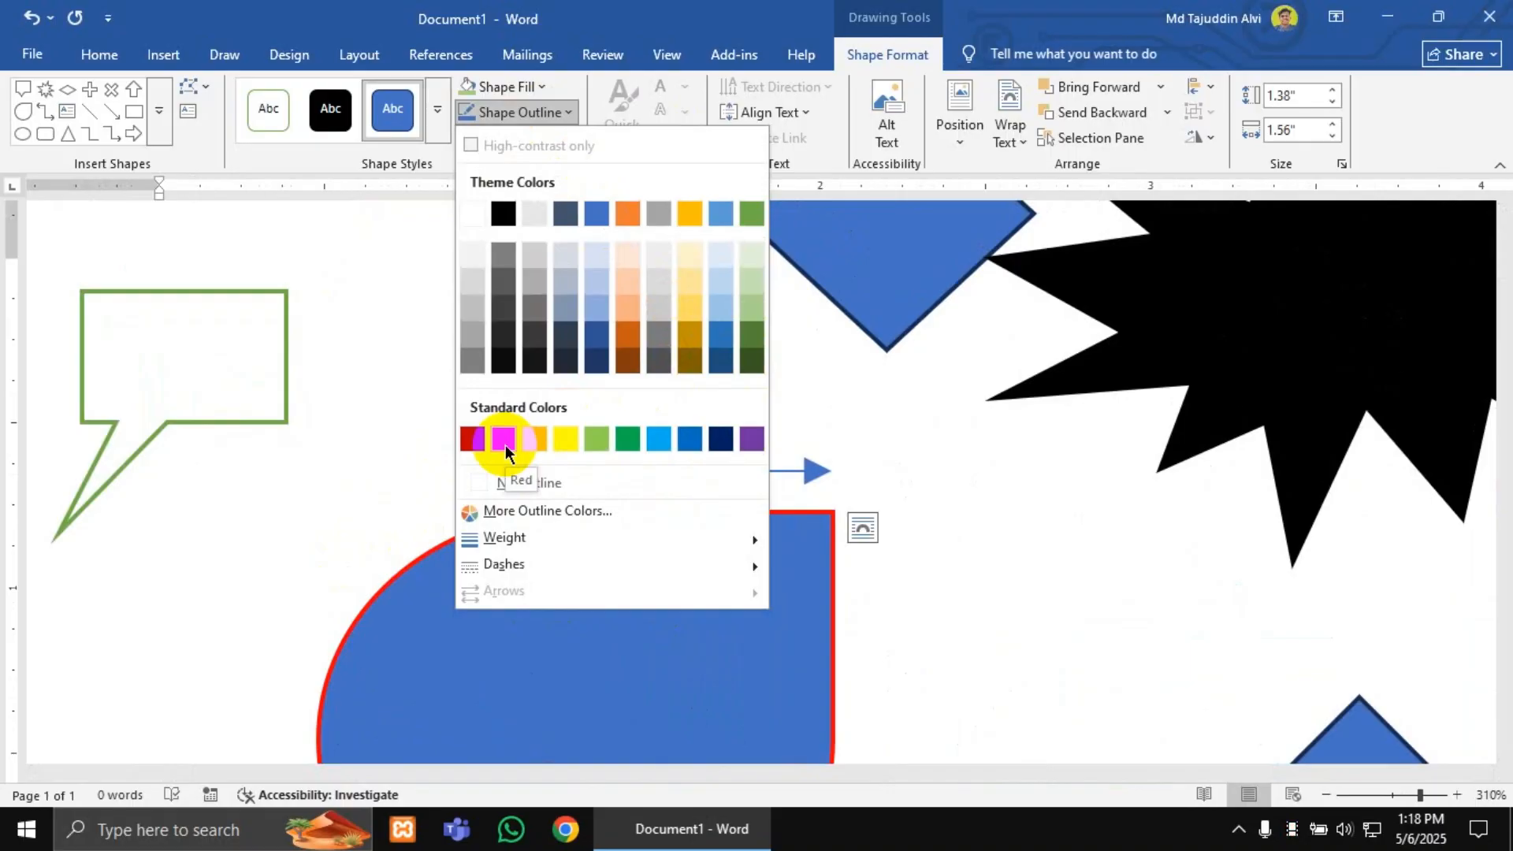
click(505, 446)
scroll(958, 448, down, 3)
scroll(958, 448, up, 2)
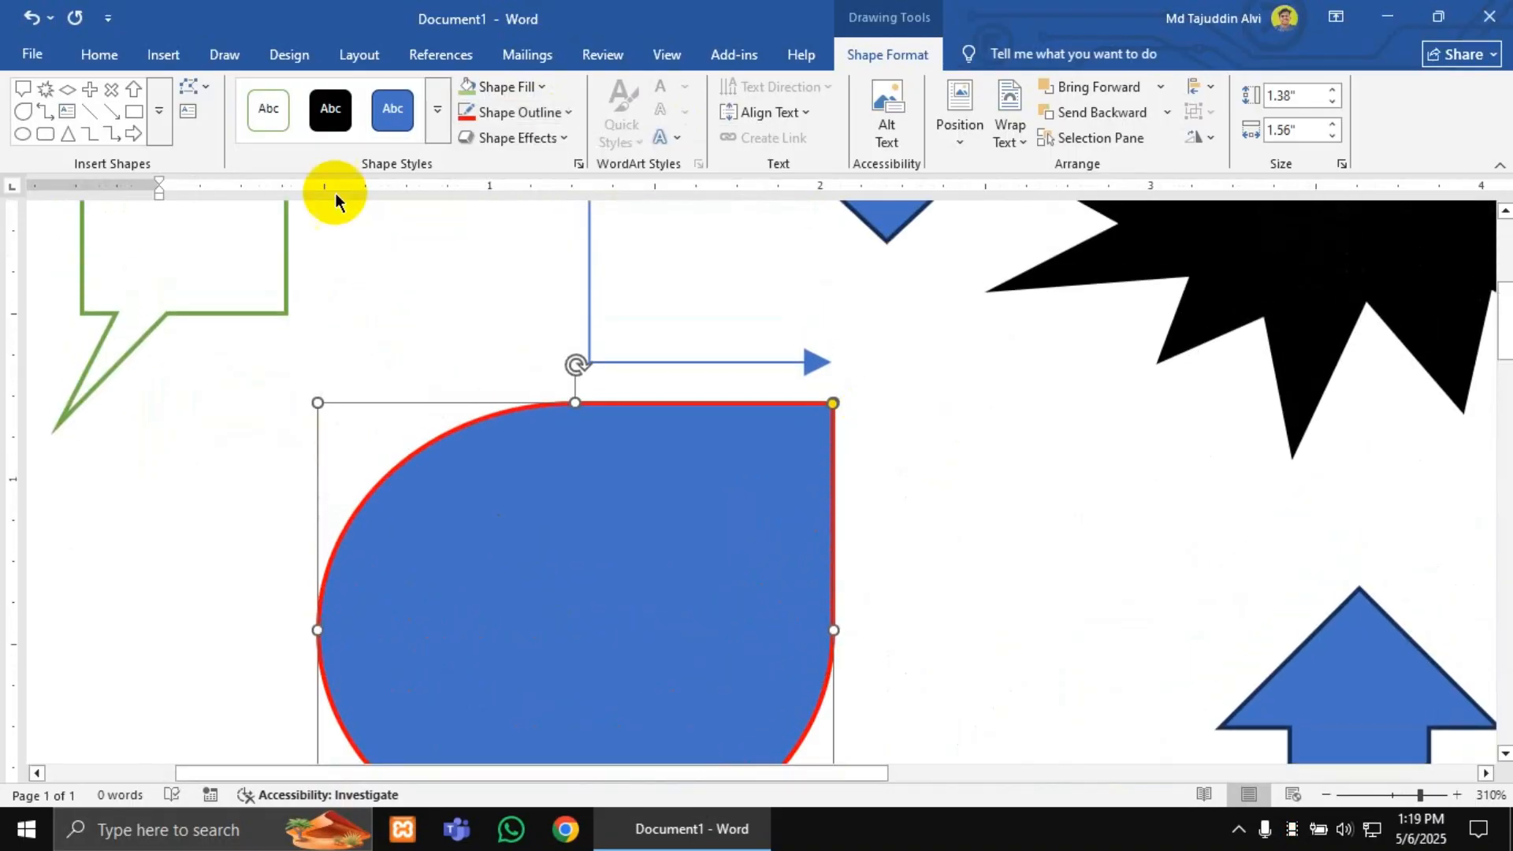
Step: Examine the shape effects available for the teardrop, including the Shadow, Soft Edges and 3-D Rotation variations
click(1018, 447)
scroll(1023, 444, down, 1)
scroll(1018, 437, down, 3)
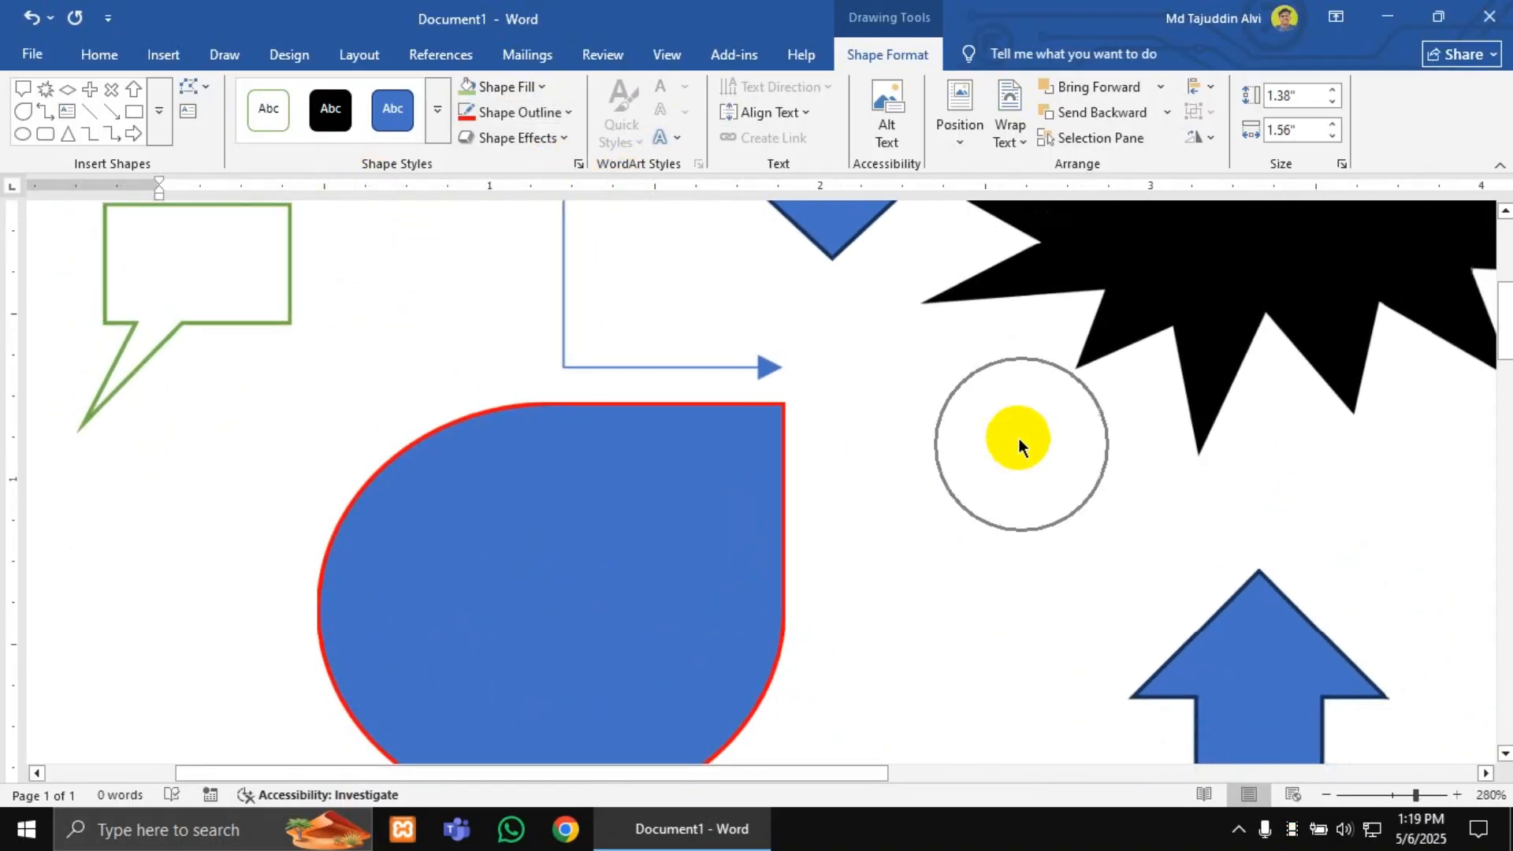
scroll(1018, 436, down, 2)
scroll(772, 433, down, 3)
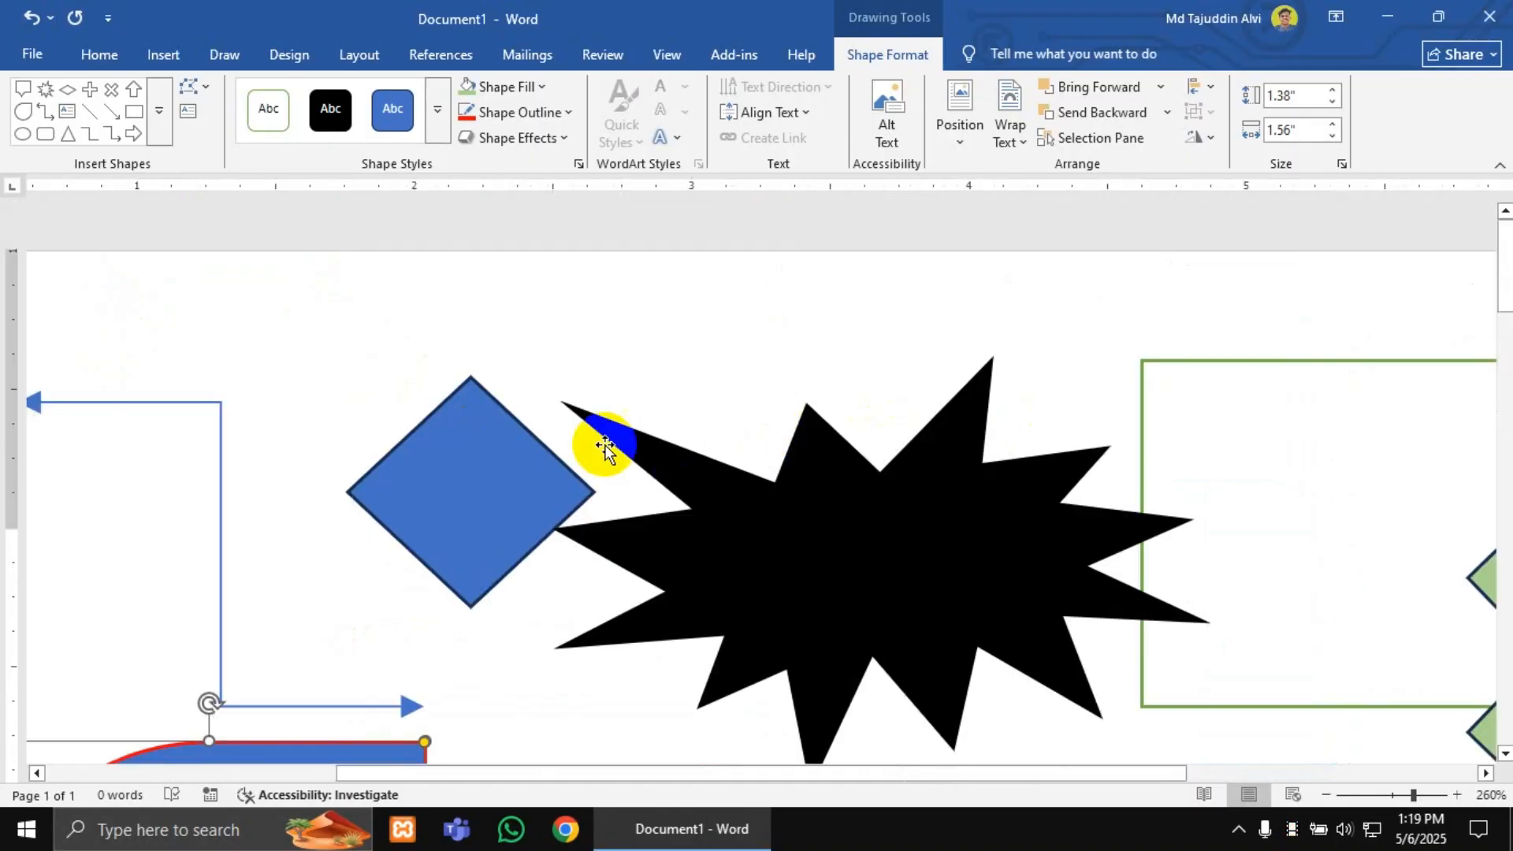
scroll(593, 446, down, 10)
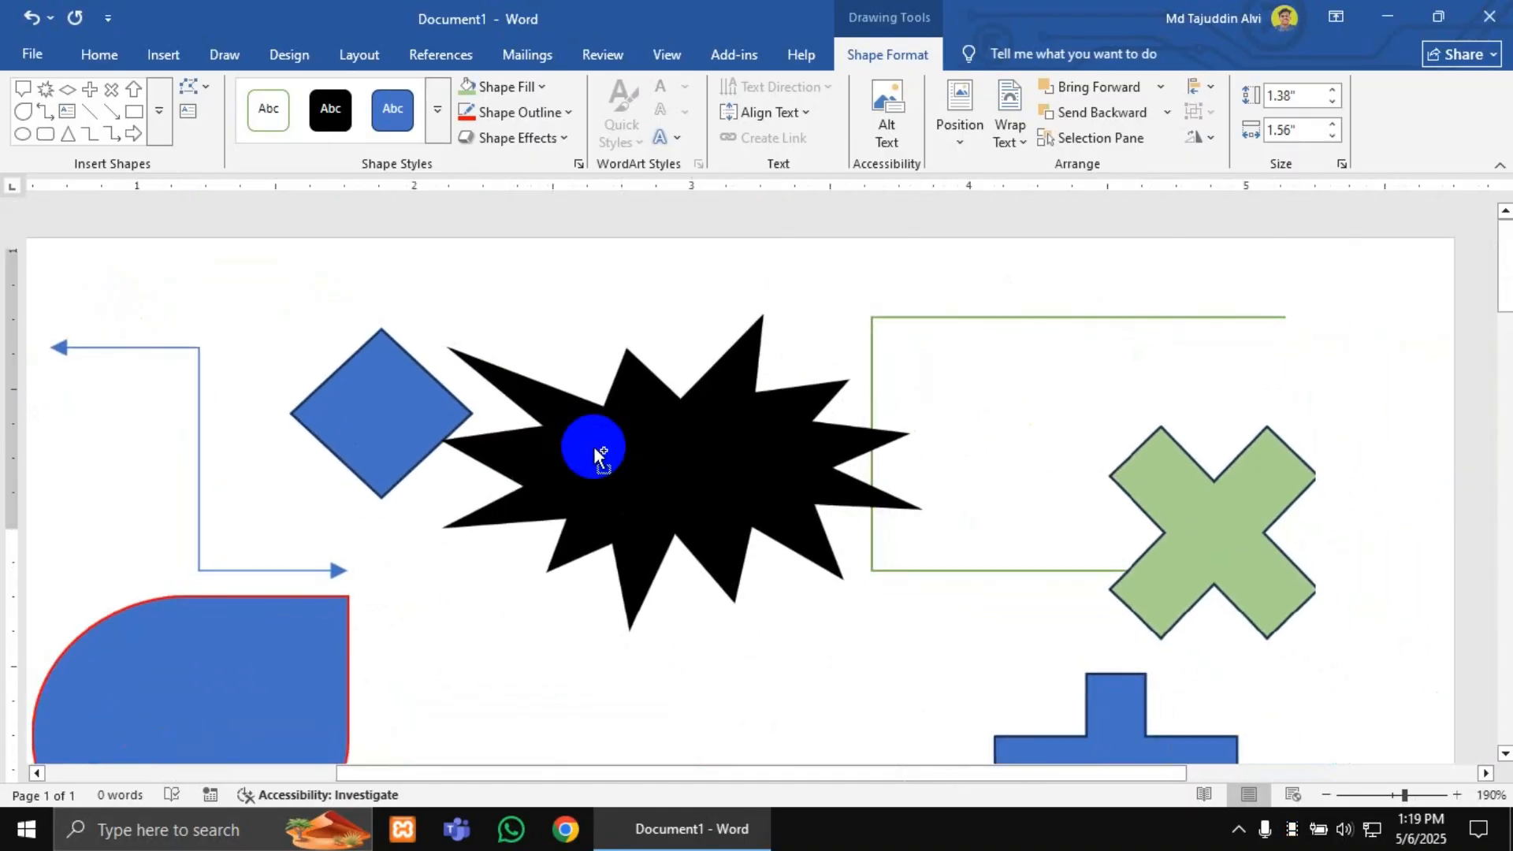
click(446, 532)
scroll(442, 473, down, 2)
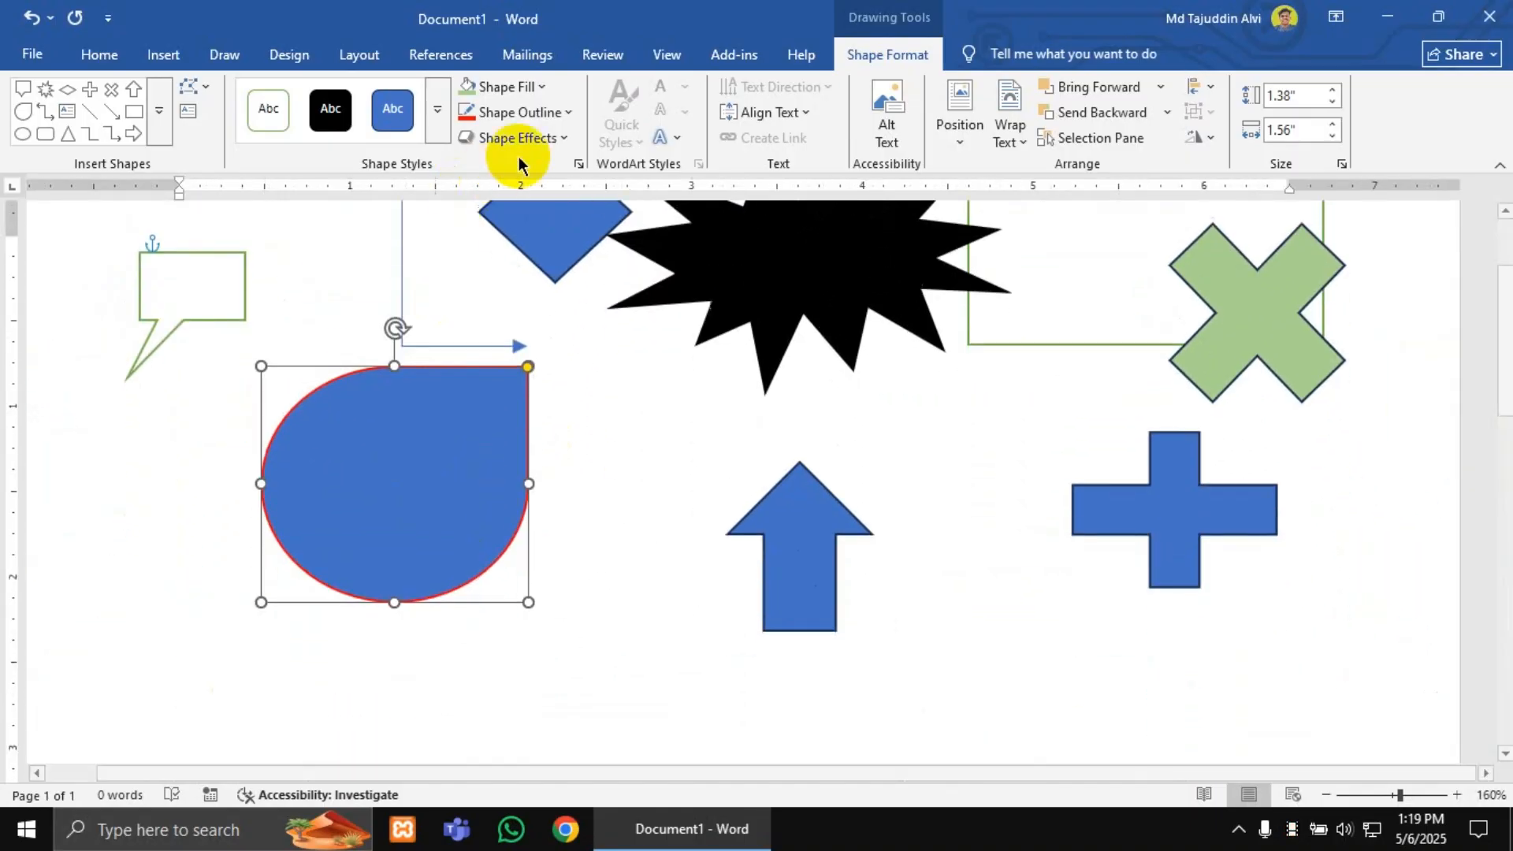
click(527, 148)
mouse_move(550, 175)
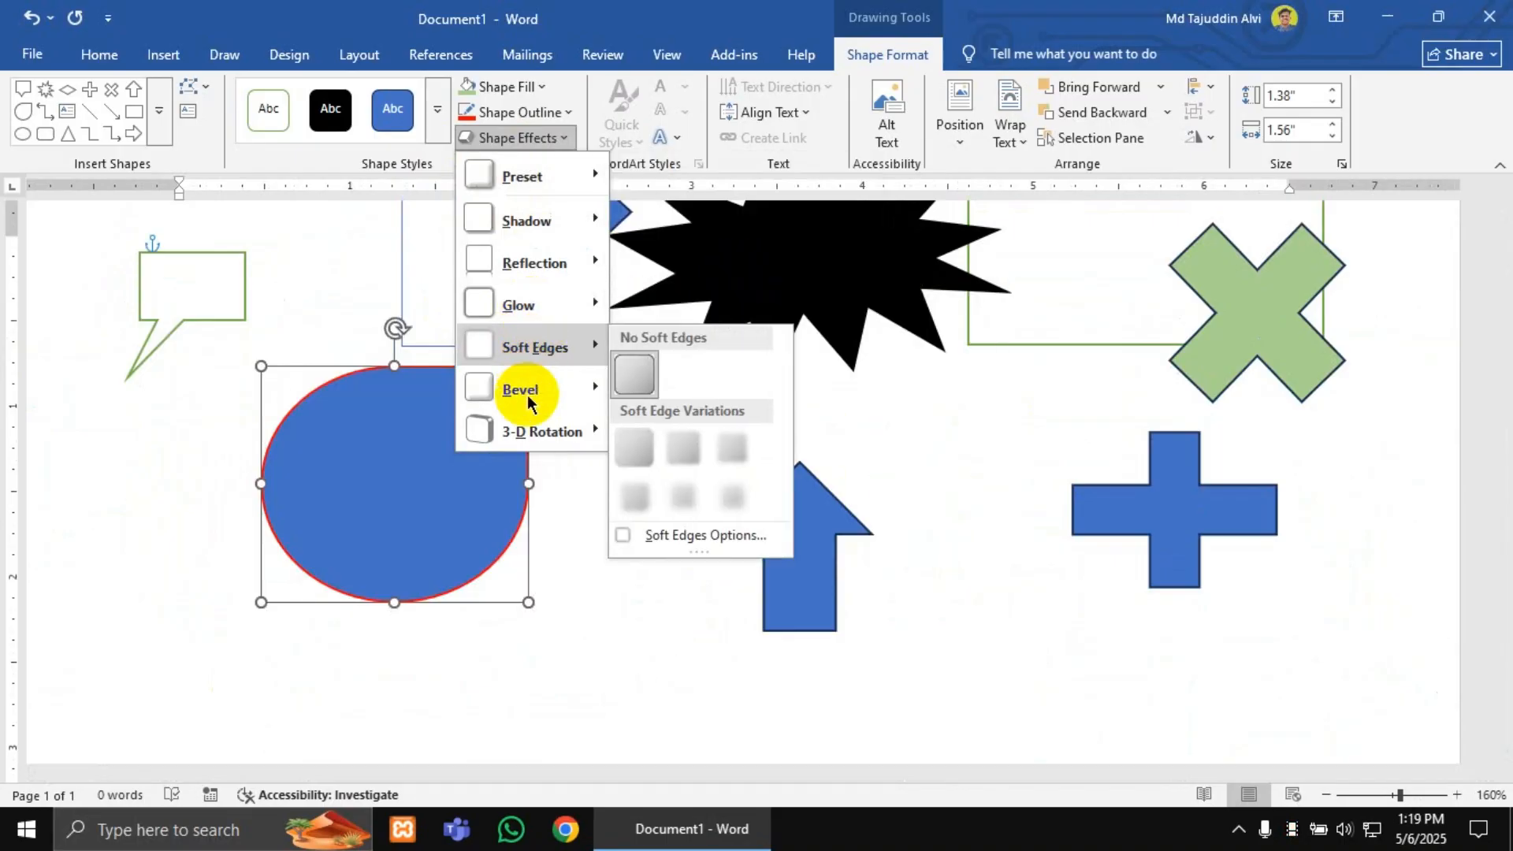
mouse_move(596, 217)
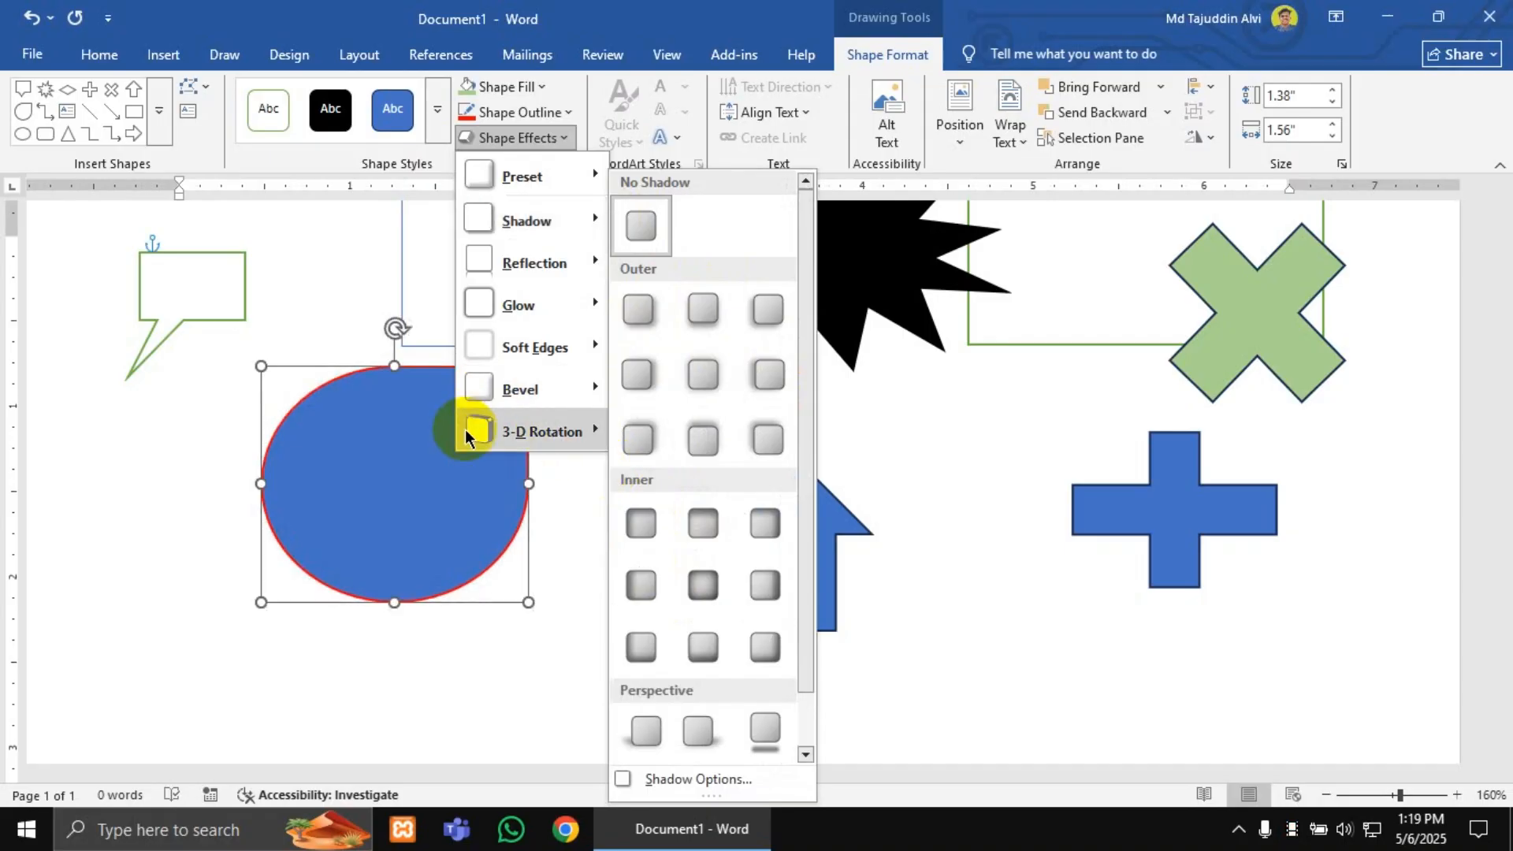
mouse_move(485, 437)
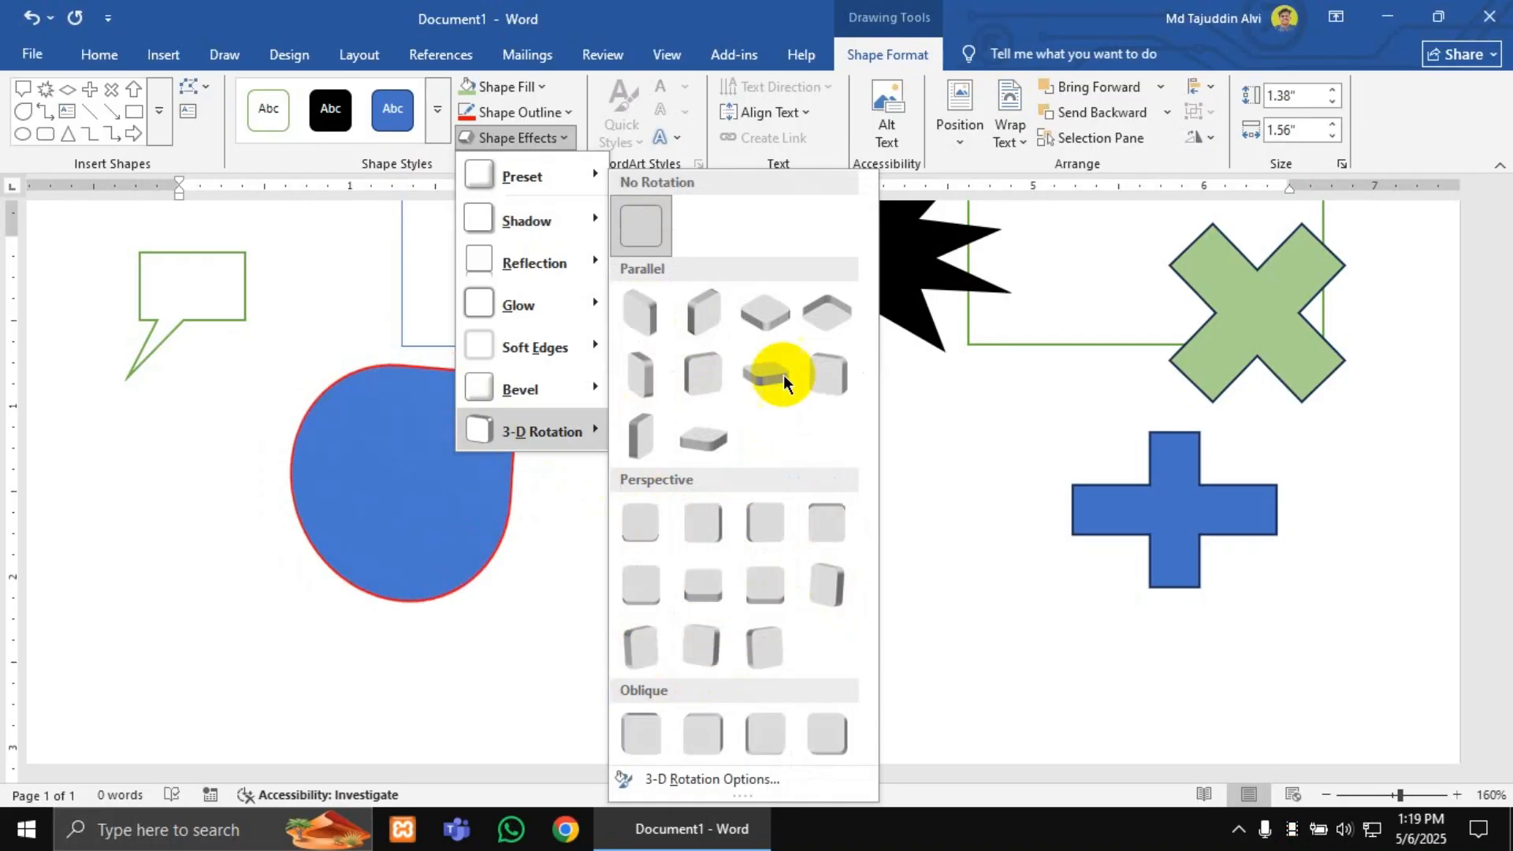
click(1010, 666)
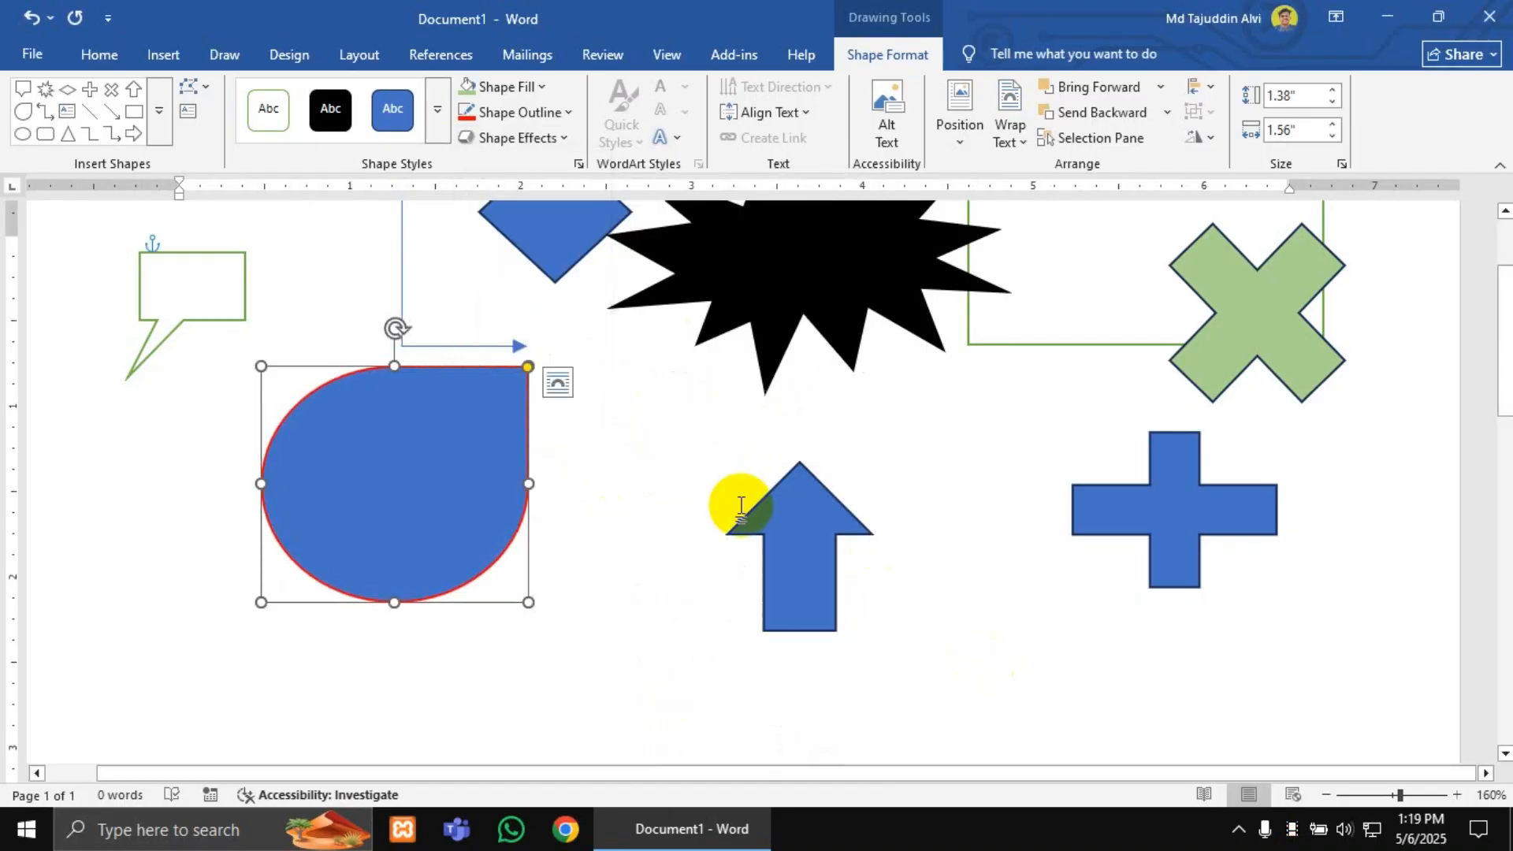
click(713, 471)
Step: Examine the WordArt text effects available for the teardrop, including the Transform variations
scroll(713, 471, up, 3)
scroll(574, 530, down, 4)
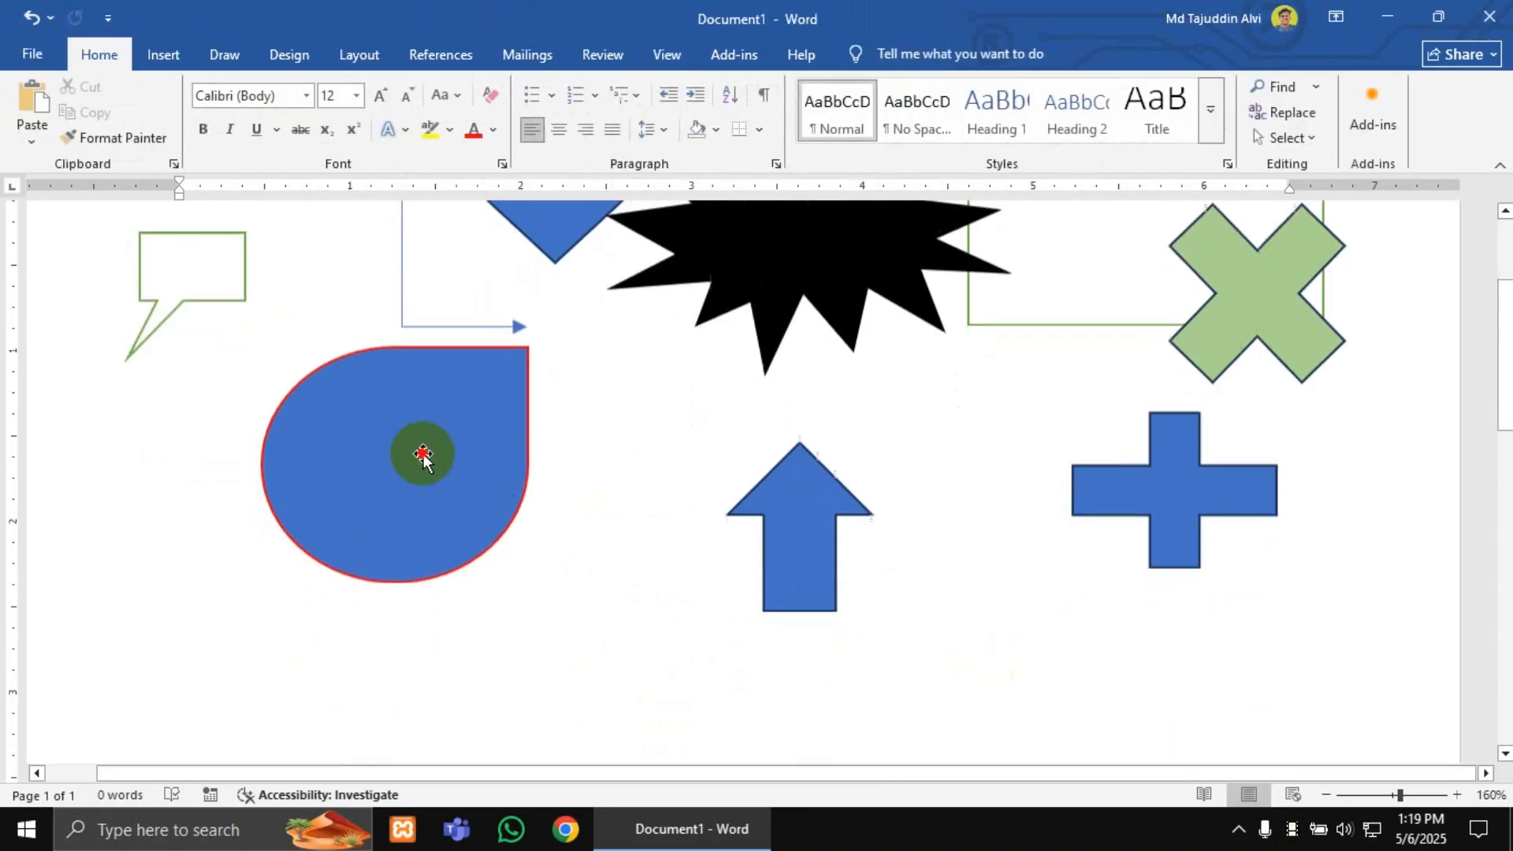
click(422, 454)
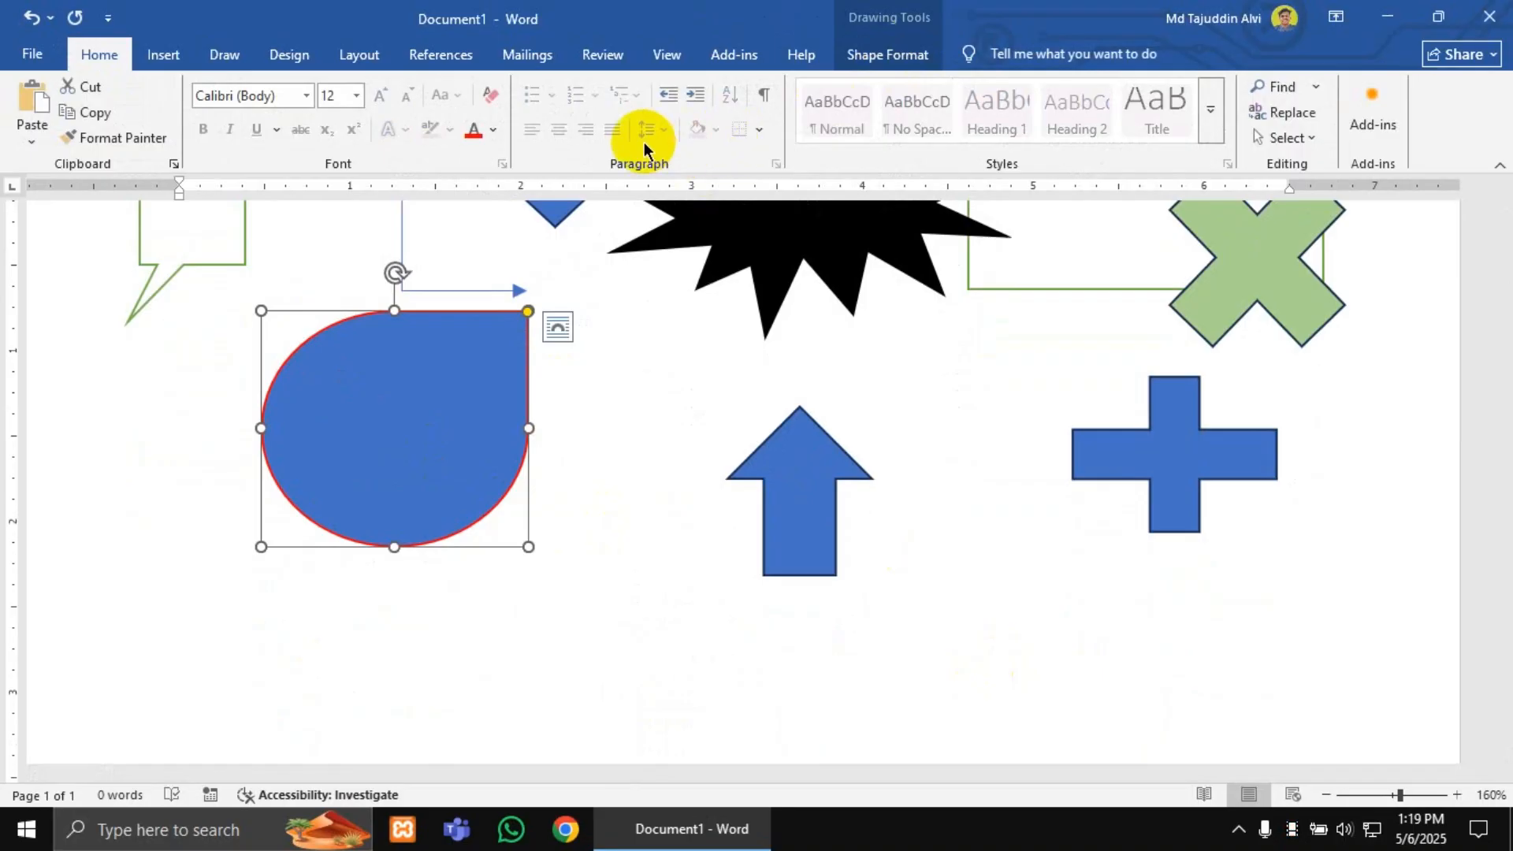
click(869, 57)
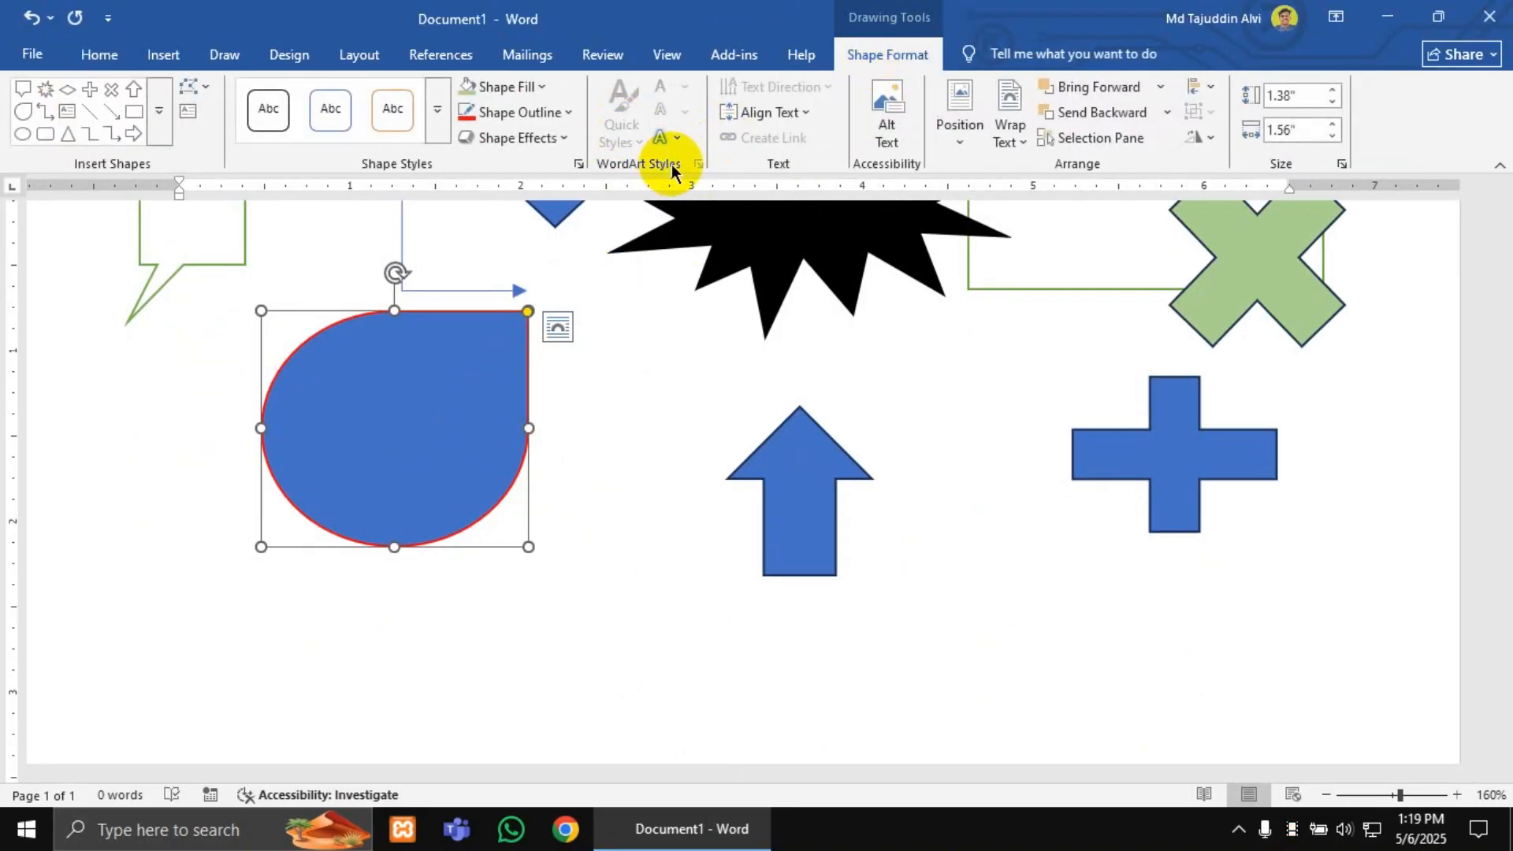
scroll(677, 136, up, 1)
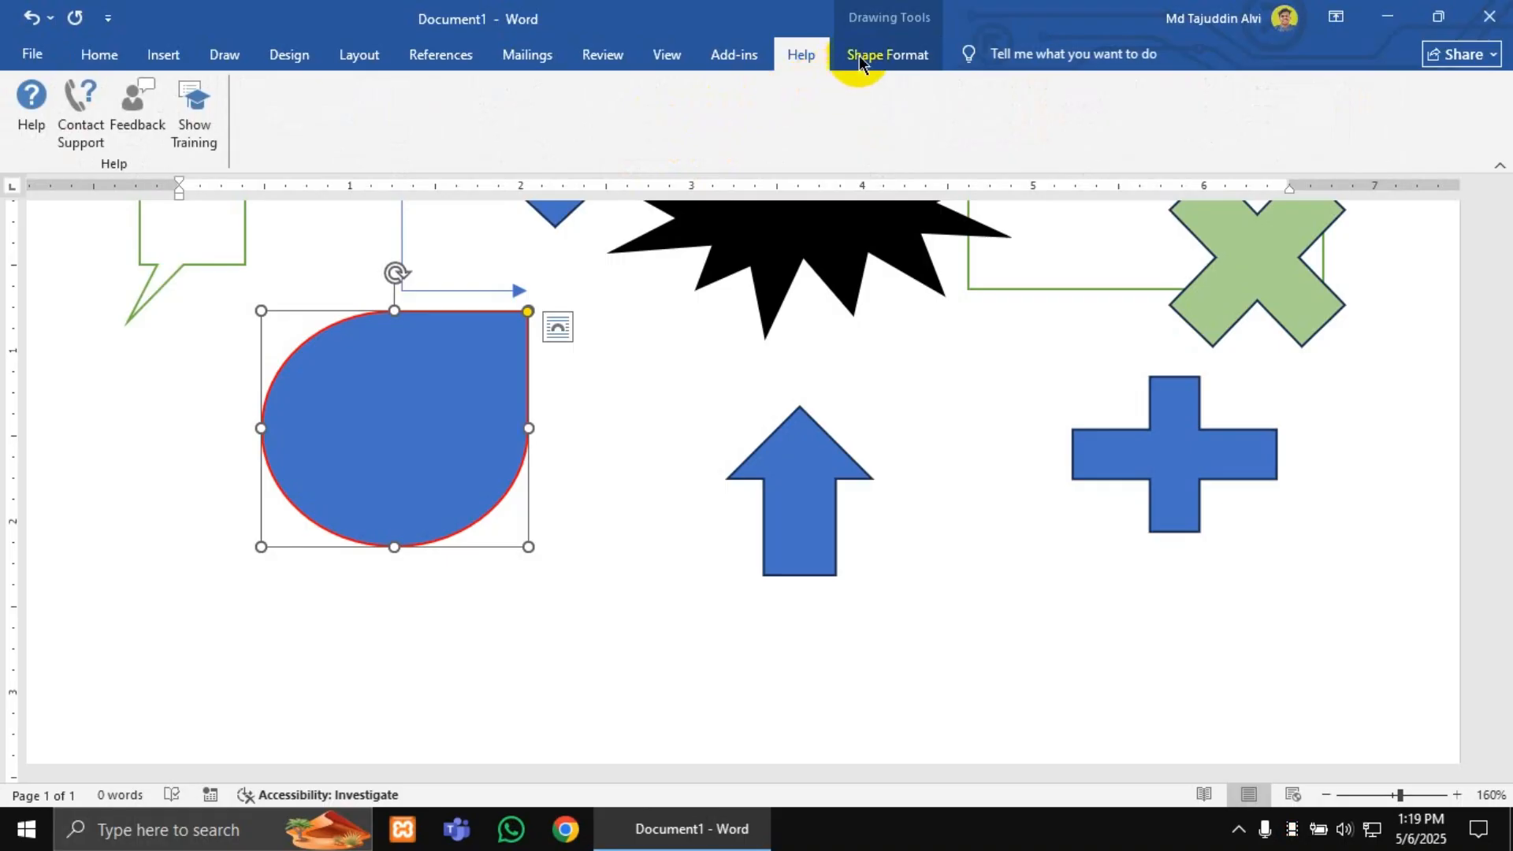
click(859, 55)
click(668, 137)
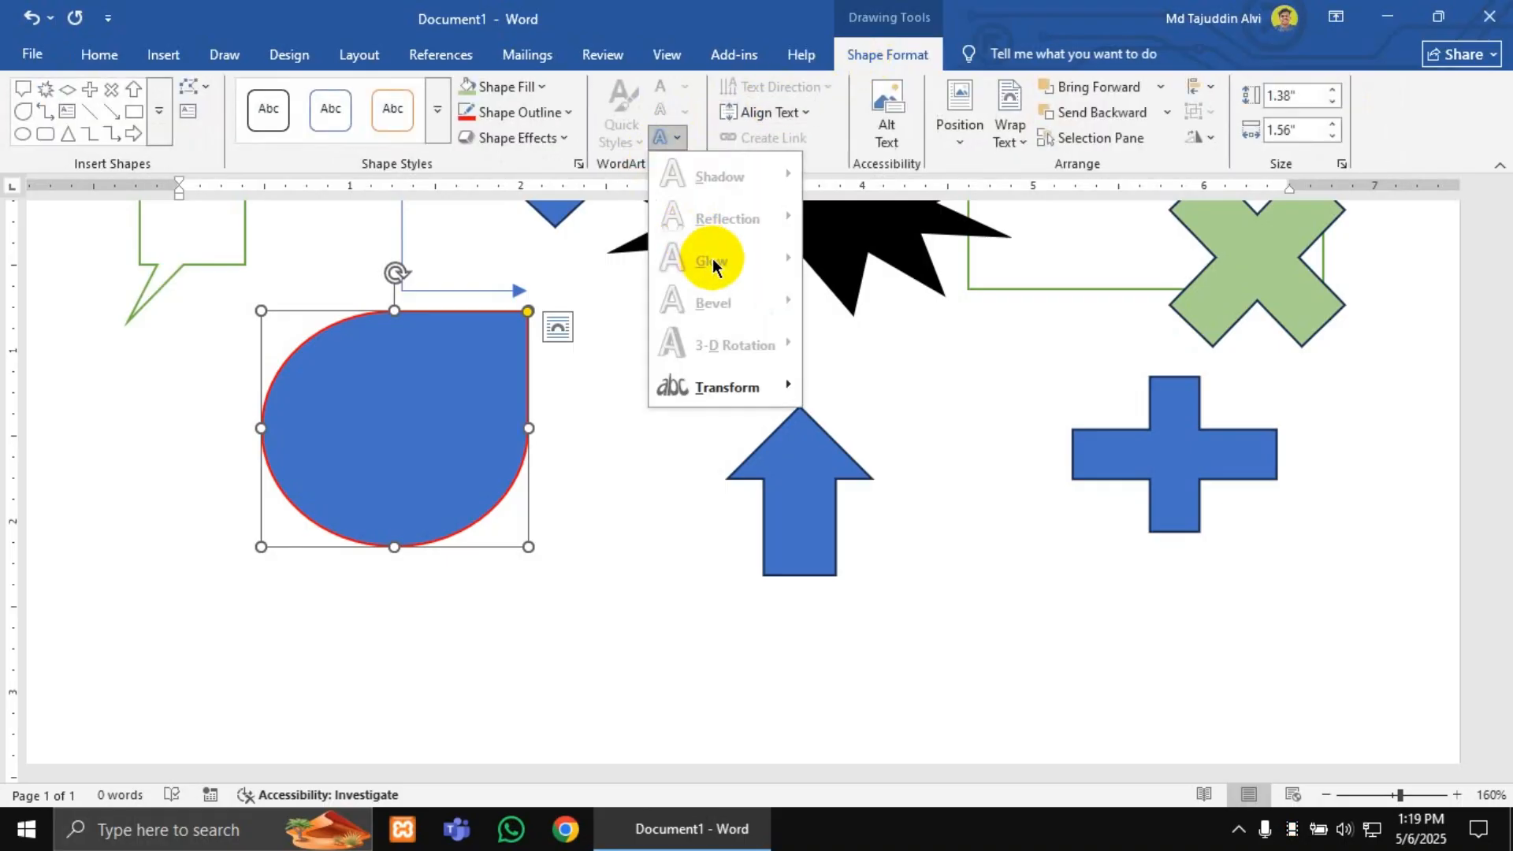
mouse_move(717, 394)
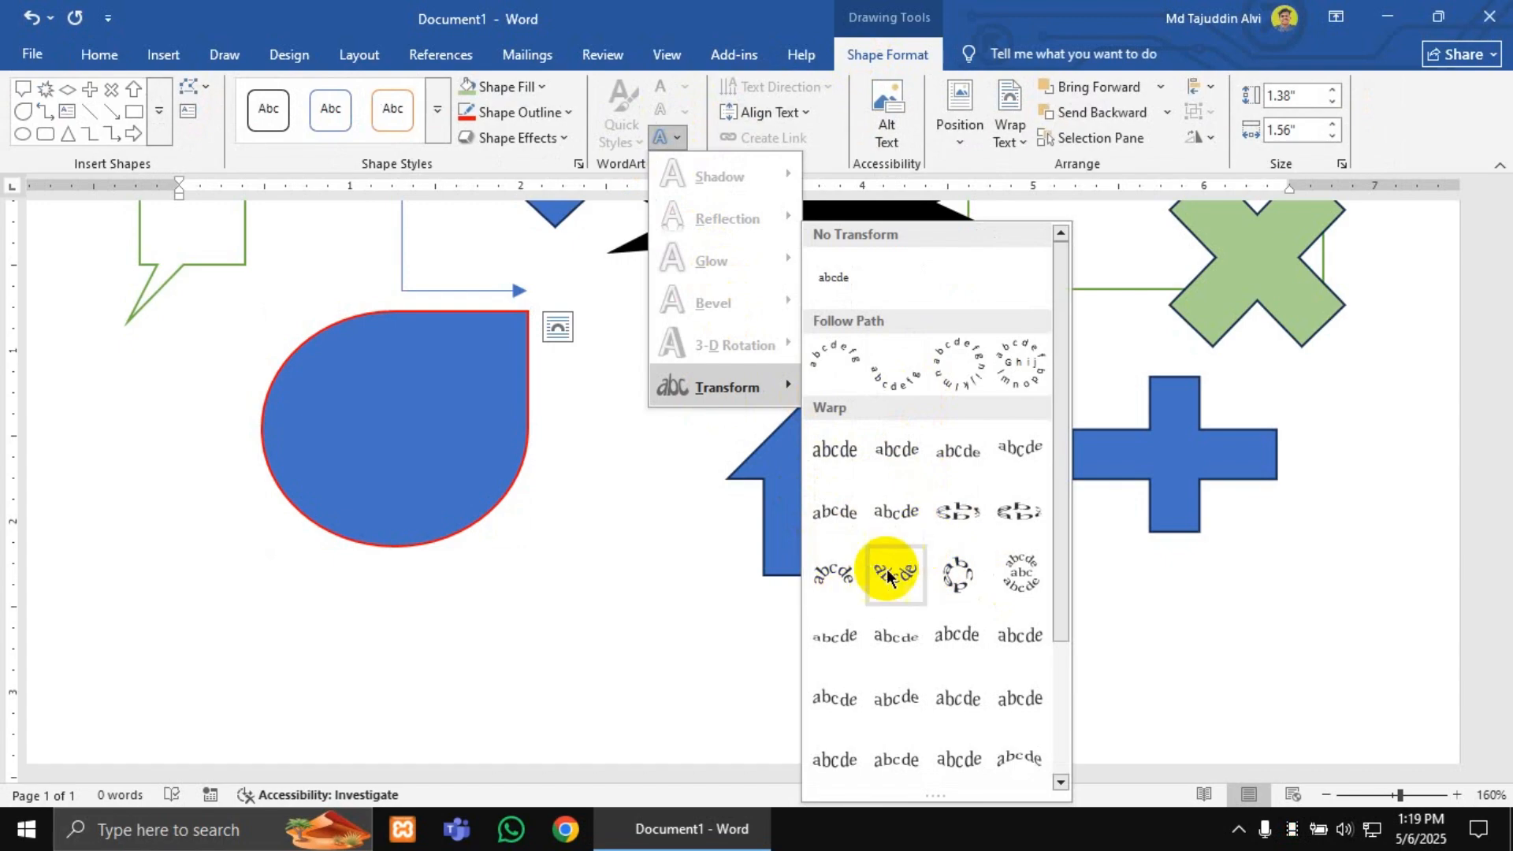
click(605, 553)
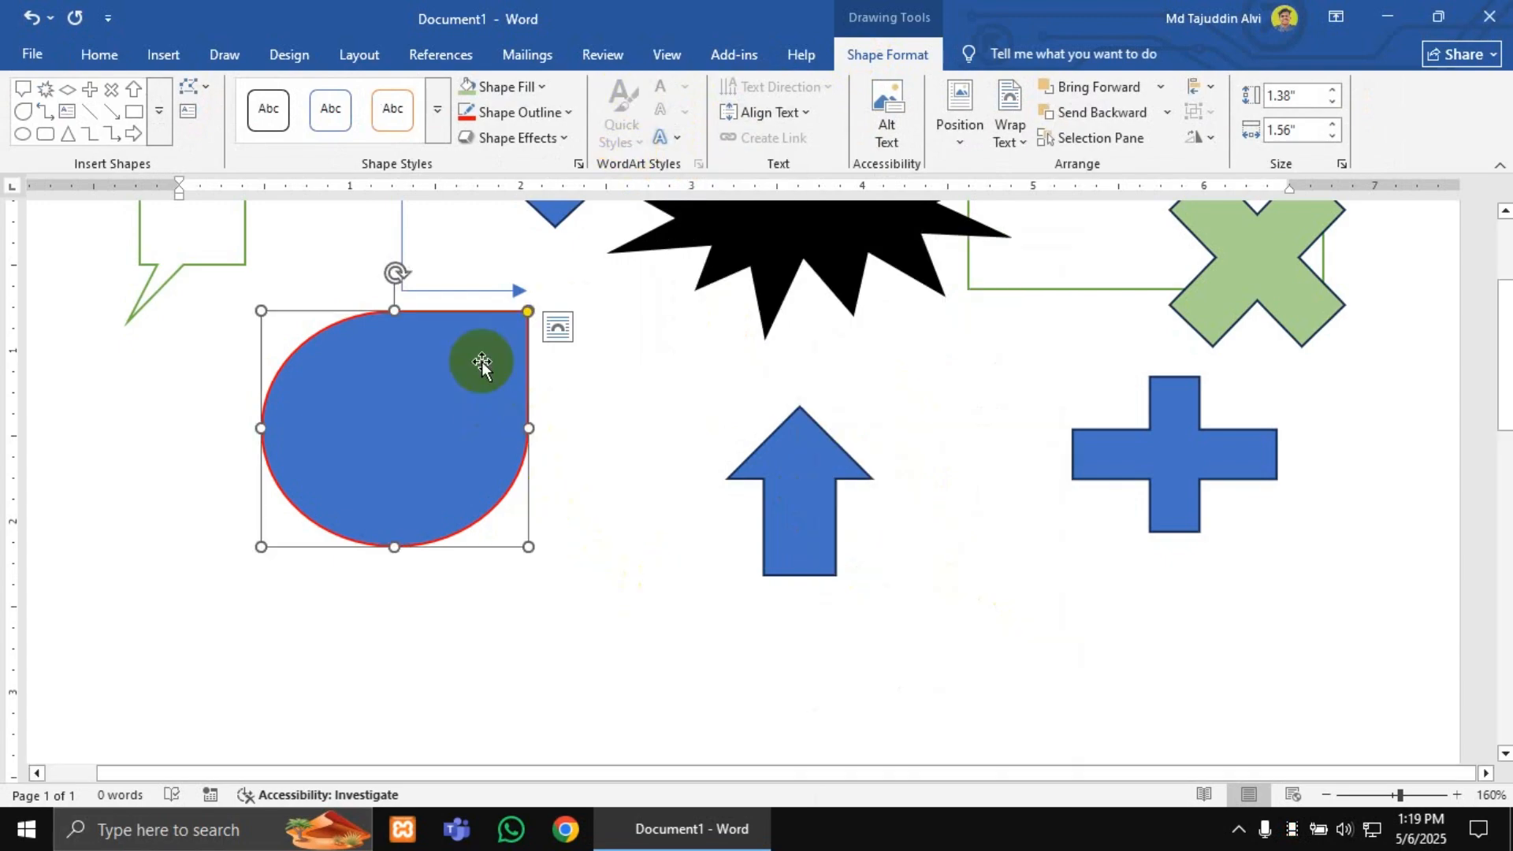
Step: Set the vertical text alignment of the teardrop to Top
click(778, 112)
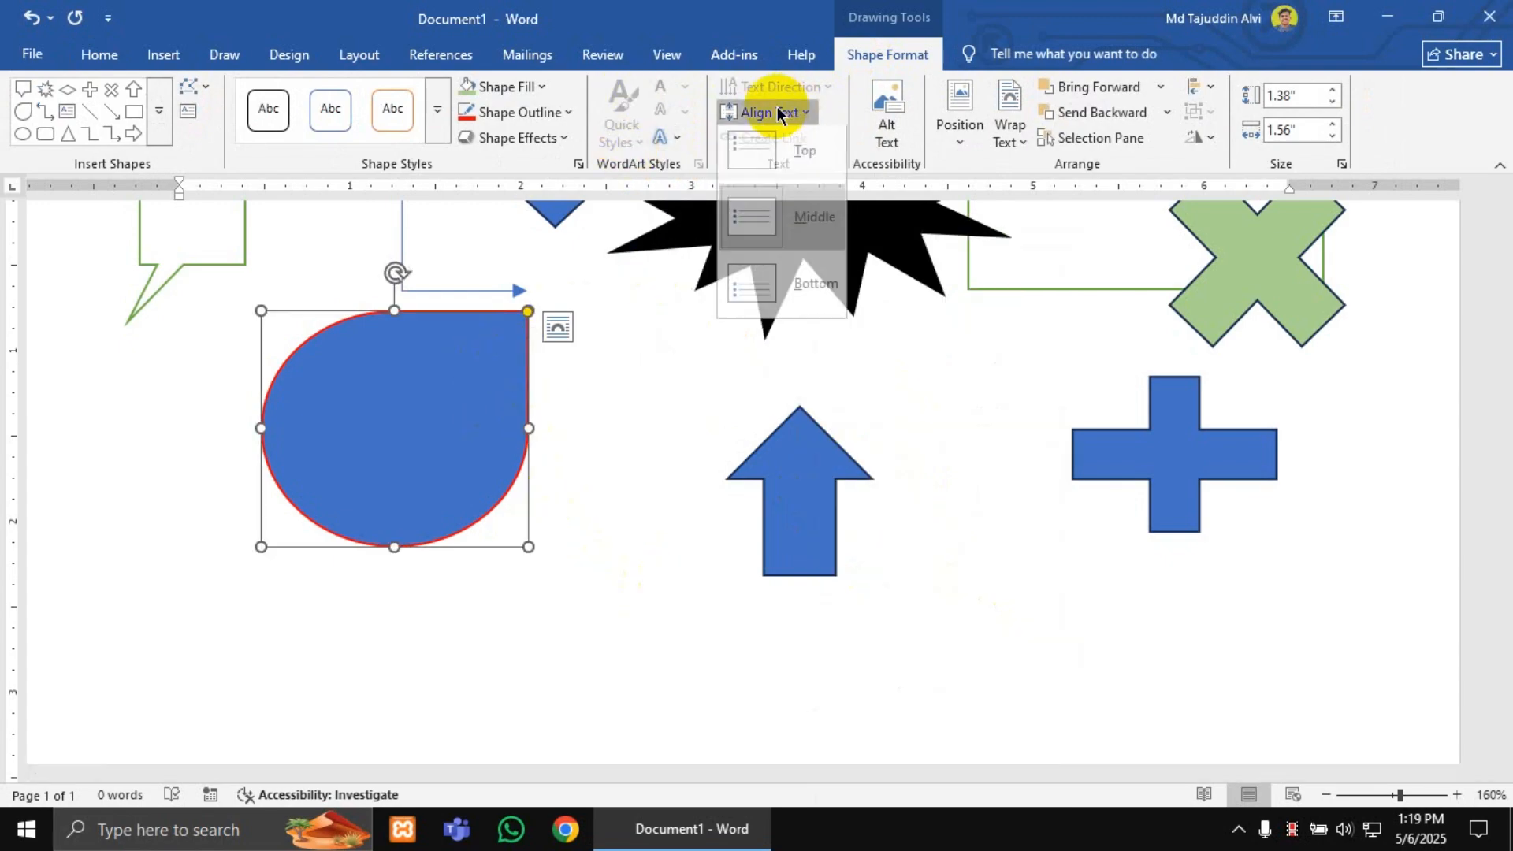
scroll(832, 366, down, 4)
click(792, 158)
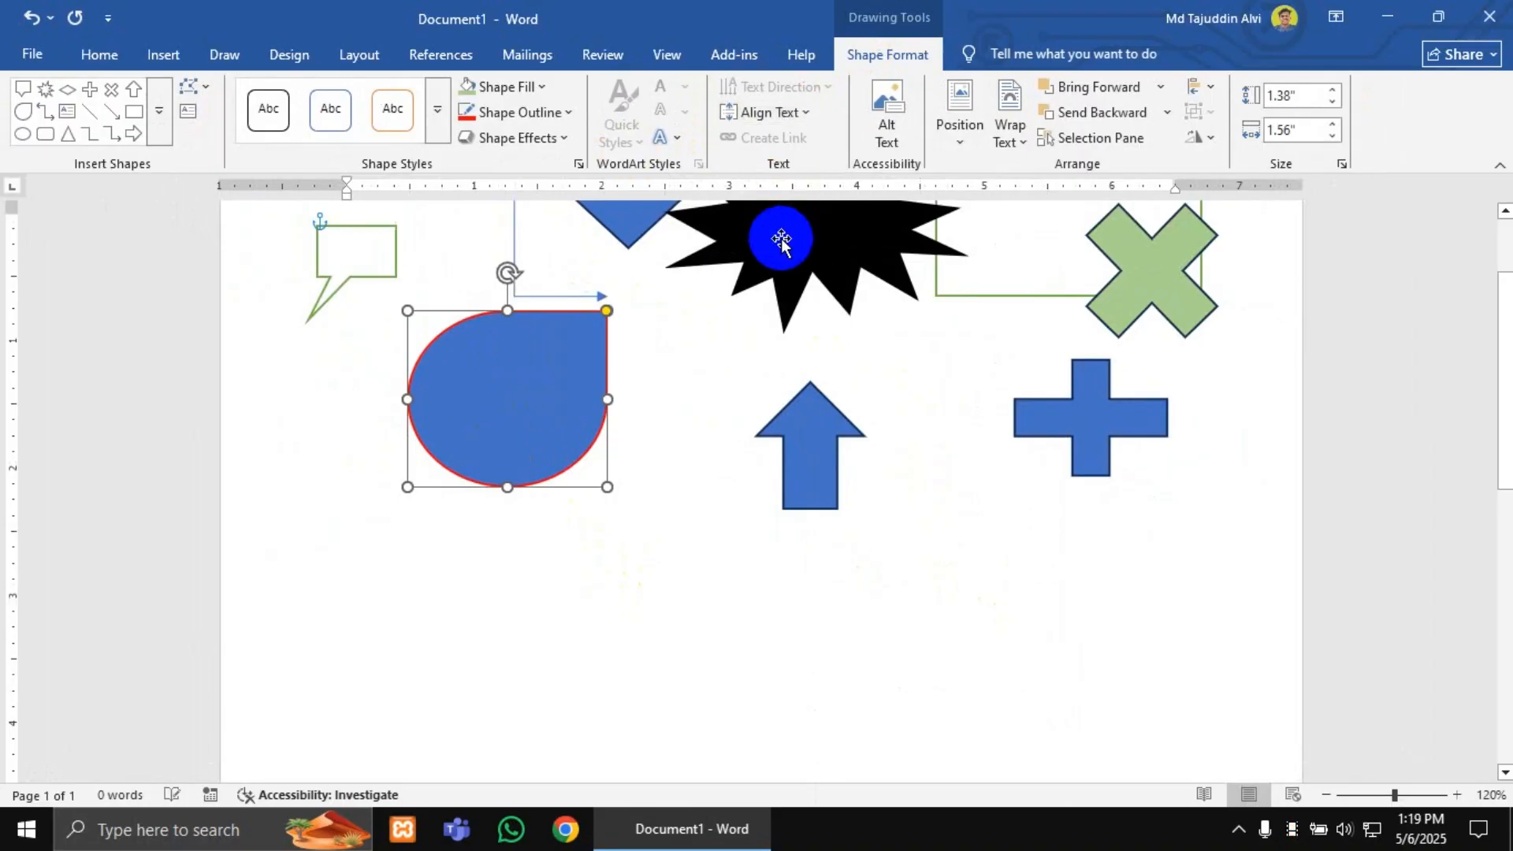
scroll(807, 387, down, 3)
scroll(807, 387, down, 7)
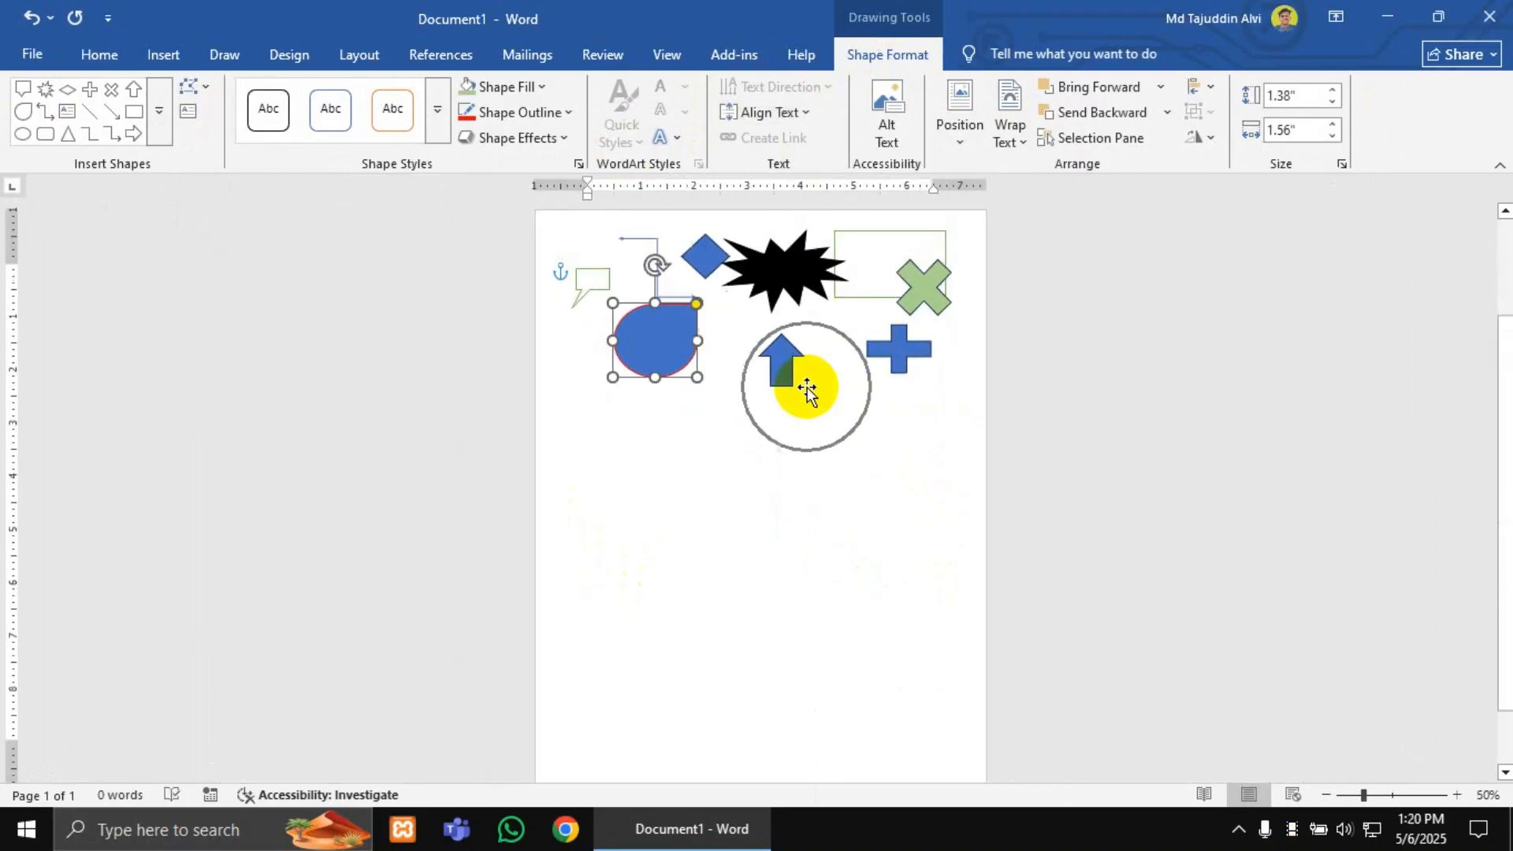
Step: Set the vertical text alignment of the teardrop to Middle
click(772, 113)
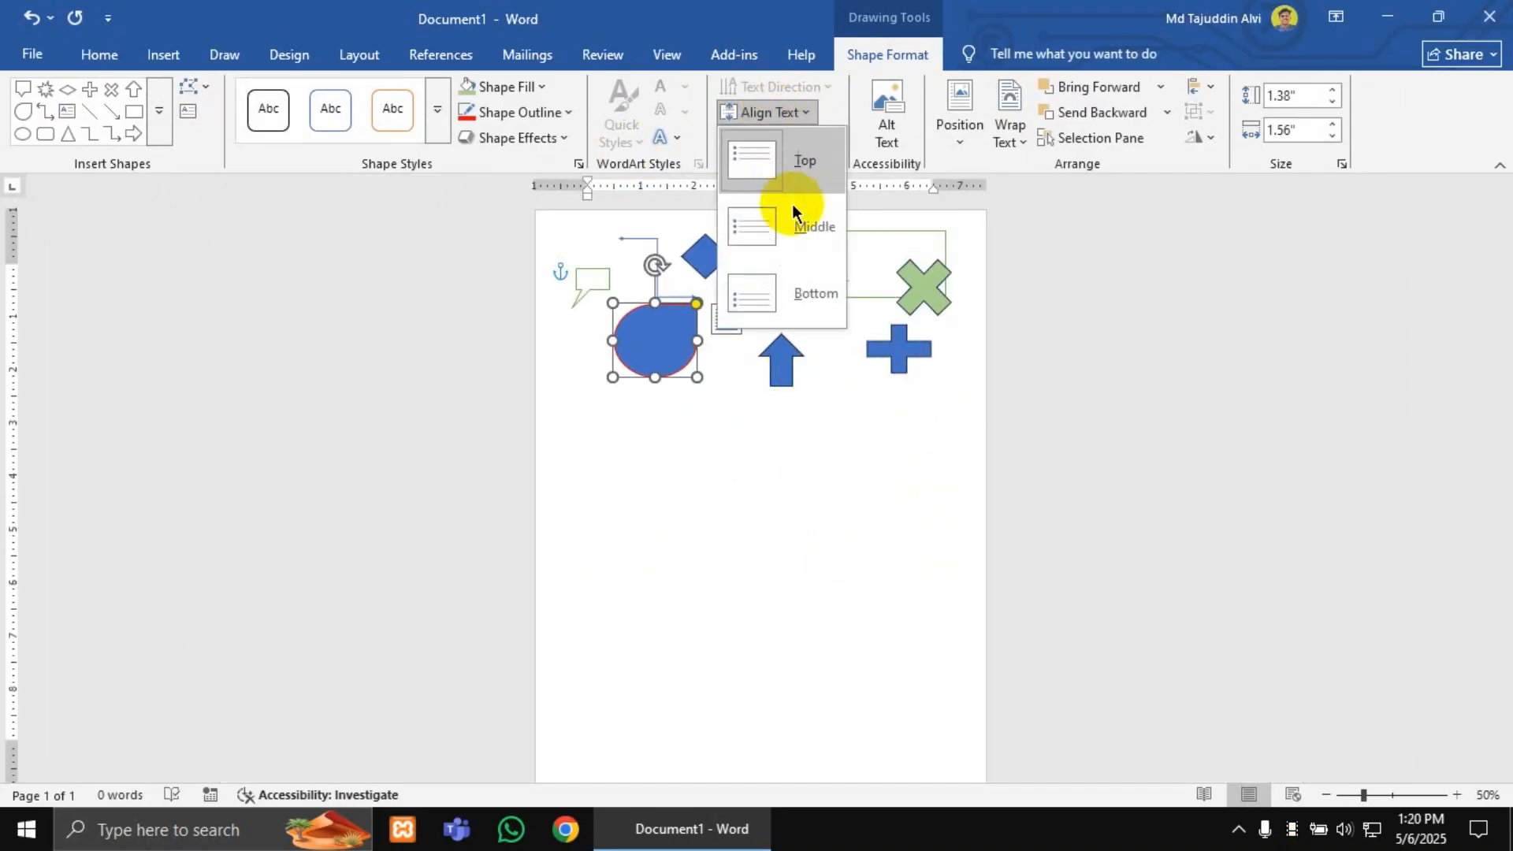
click(792, 212)
click(788, 115)
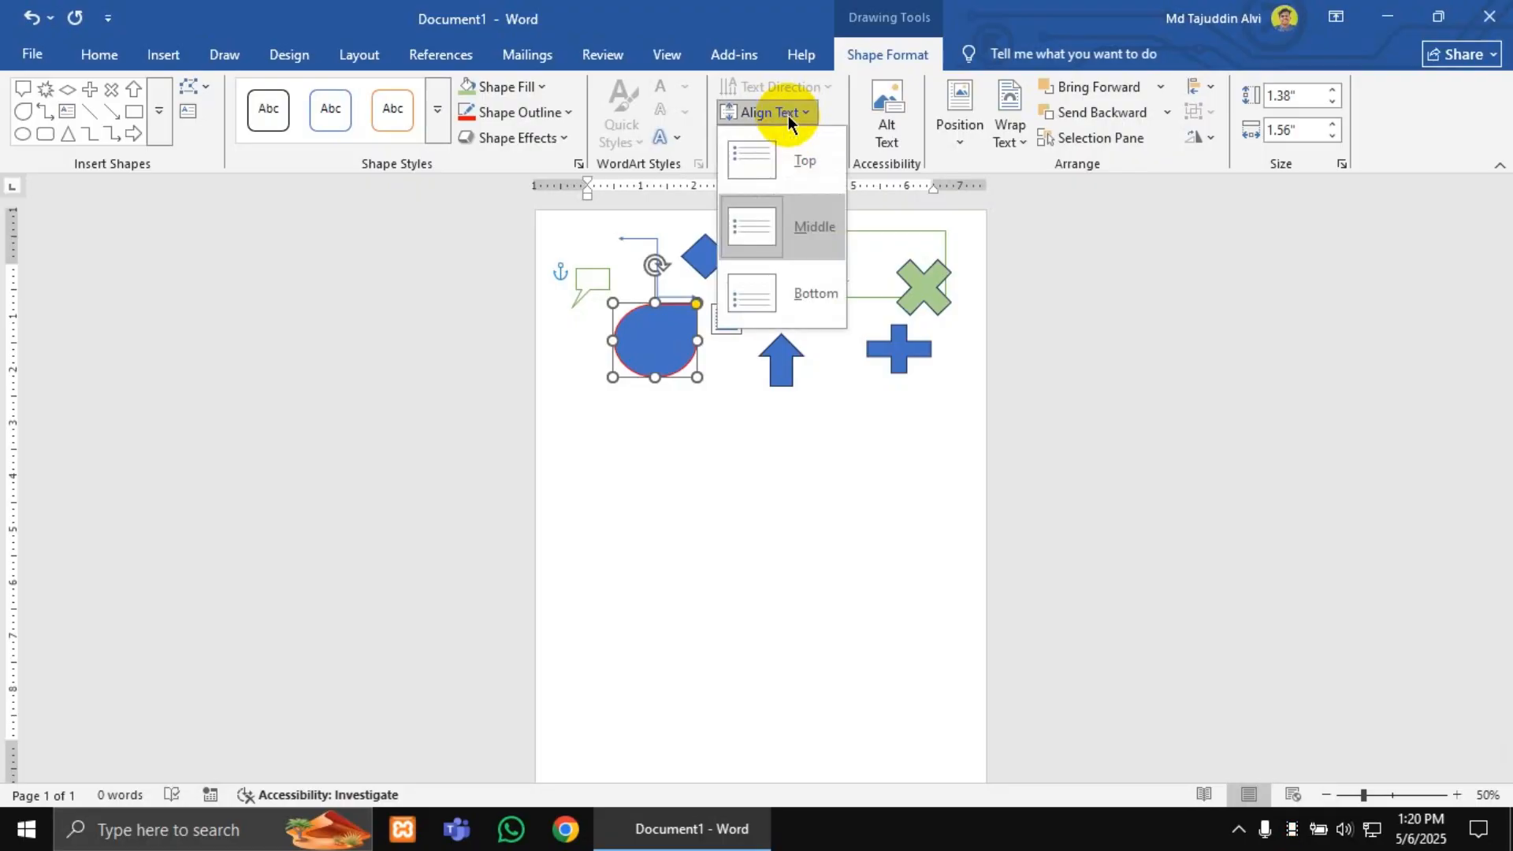
click(783, 546)
Step: Move the teardrop into the empty area of the page, below and slightly left of the up arrow
drag(663, 347, 735, 487)
click(833, 215)
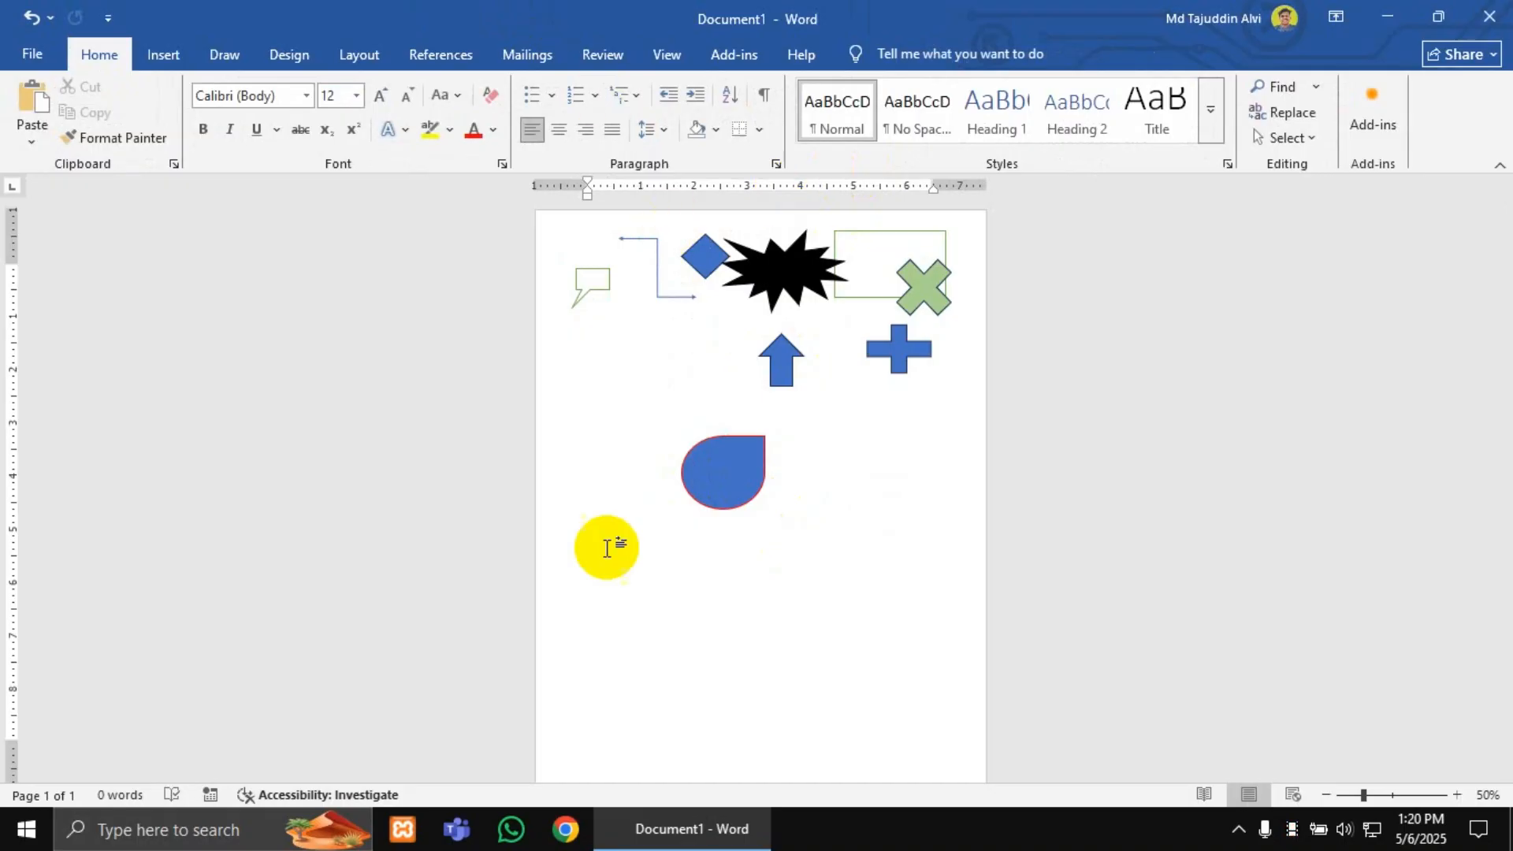
Step: Review the alt text description settings for the teardrop without entering a description
click(710, 490)
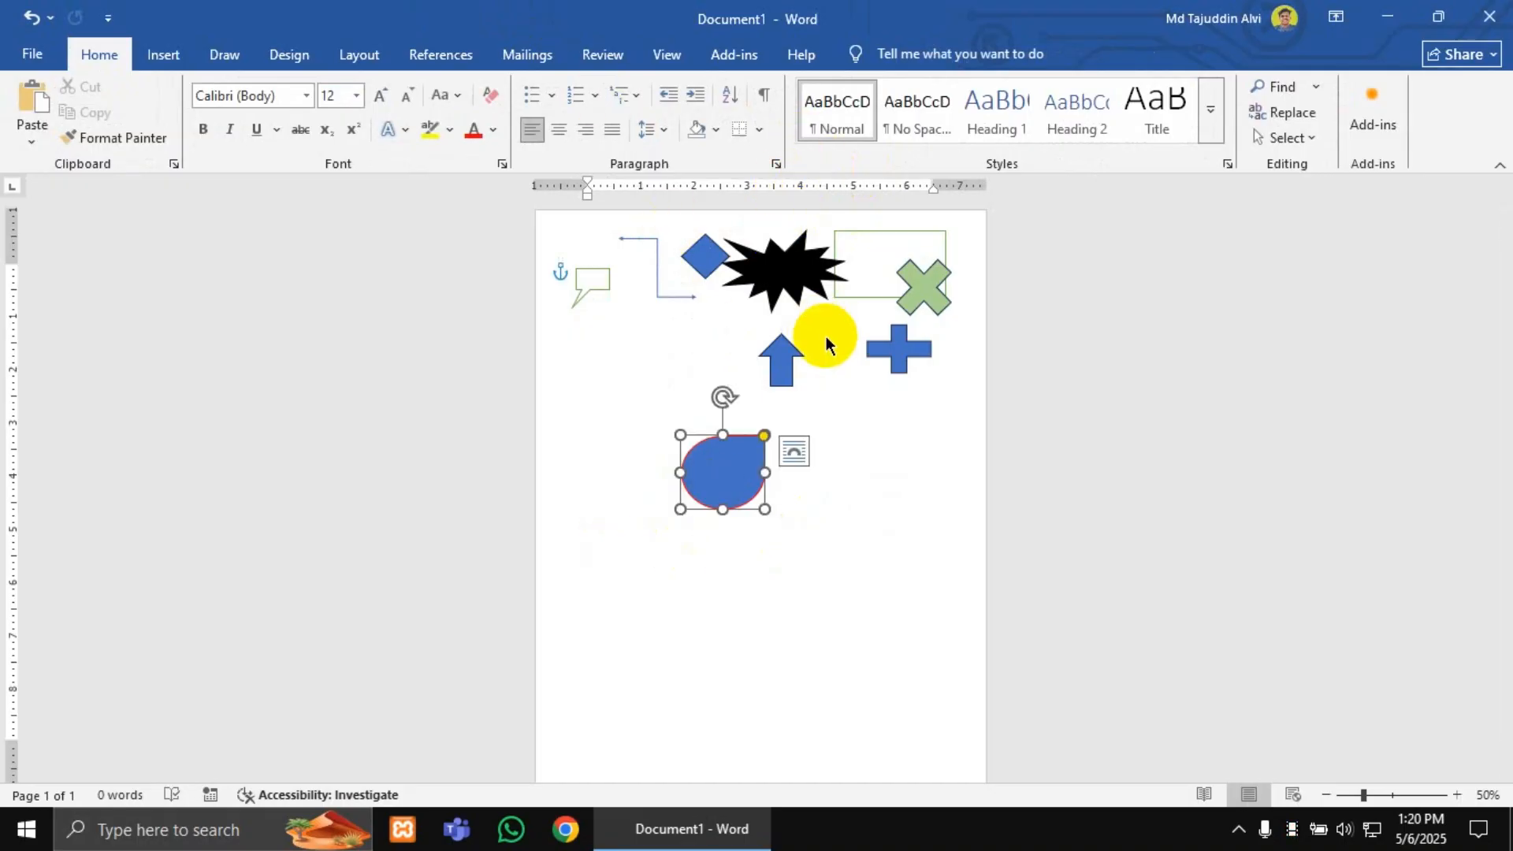
scroll(825, 336, up, 7)
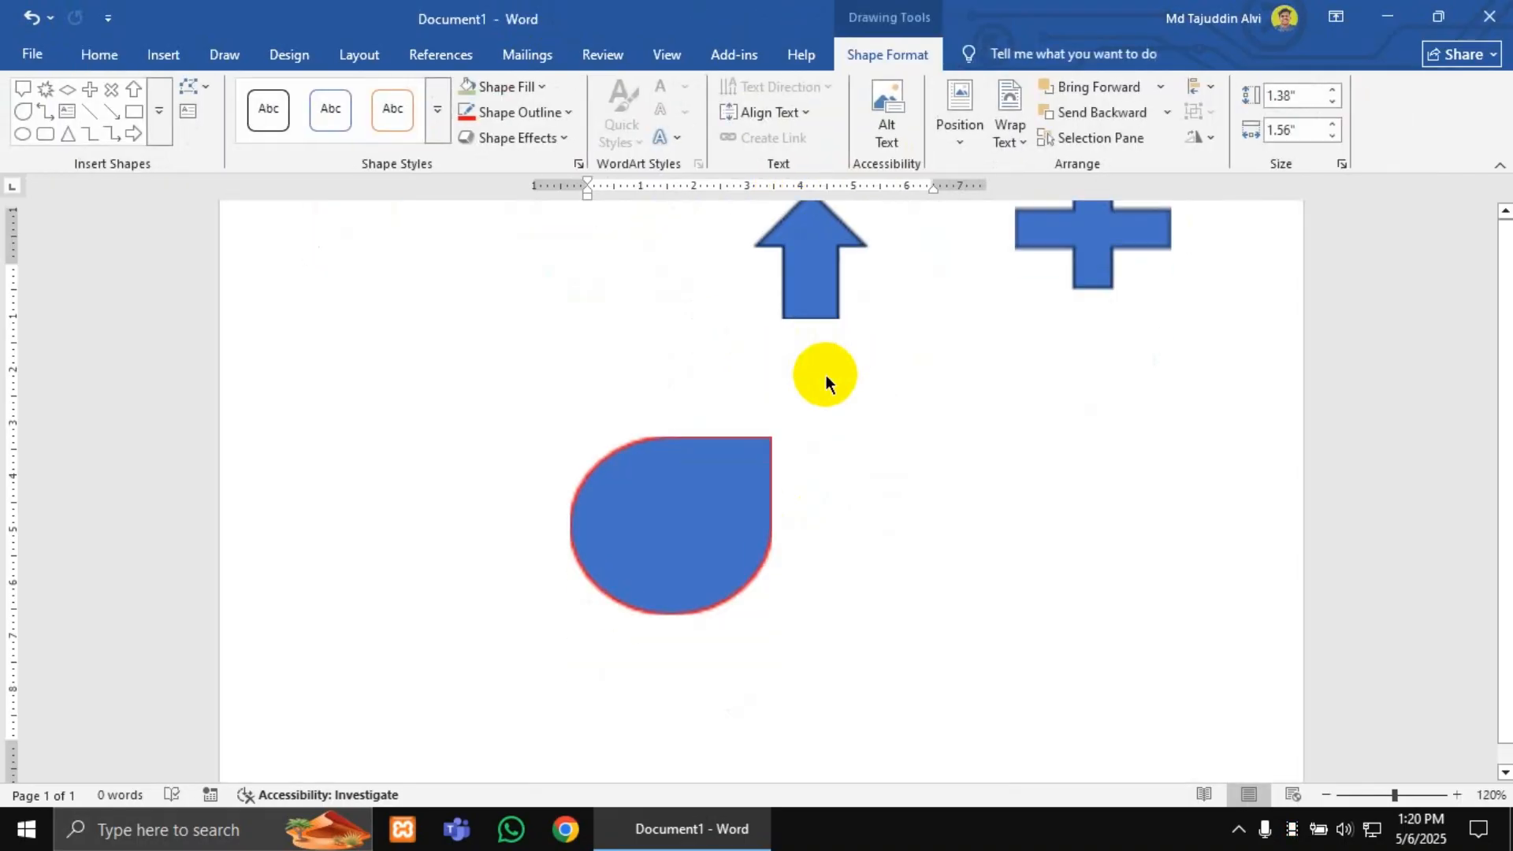
click(887, 124)
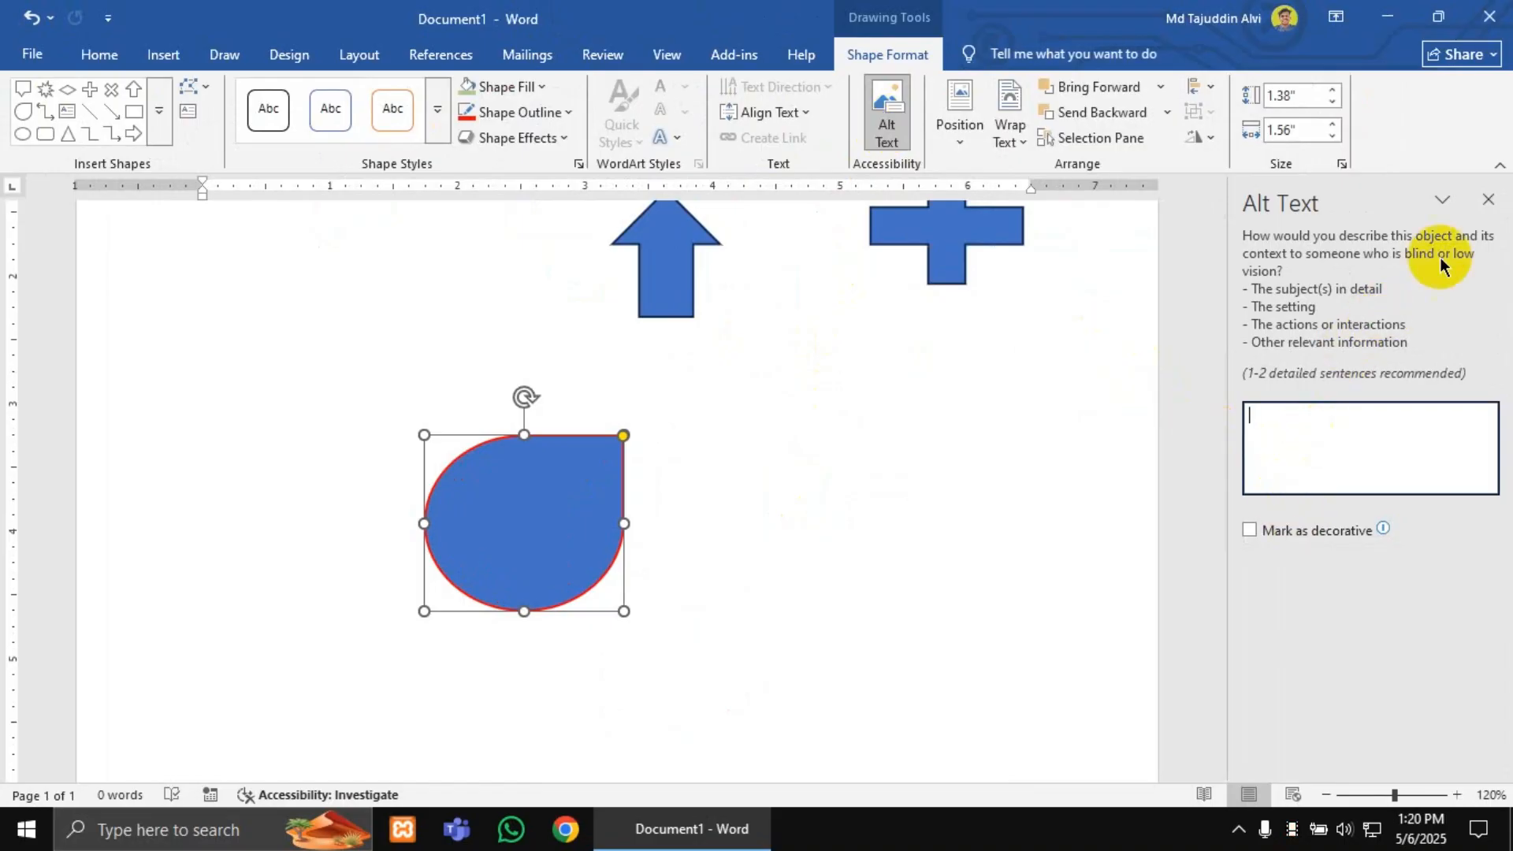
click(1487, 199)
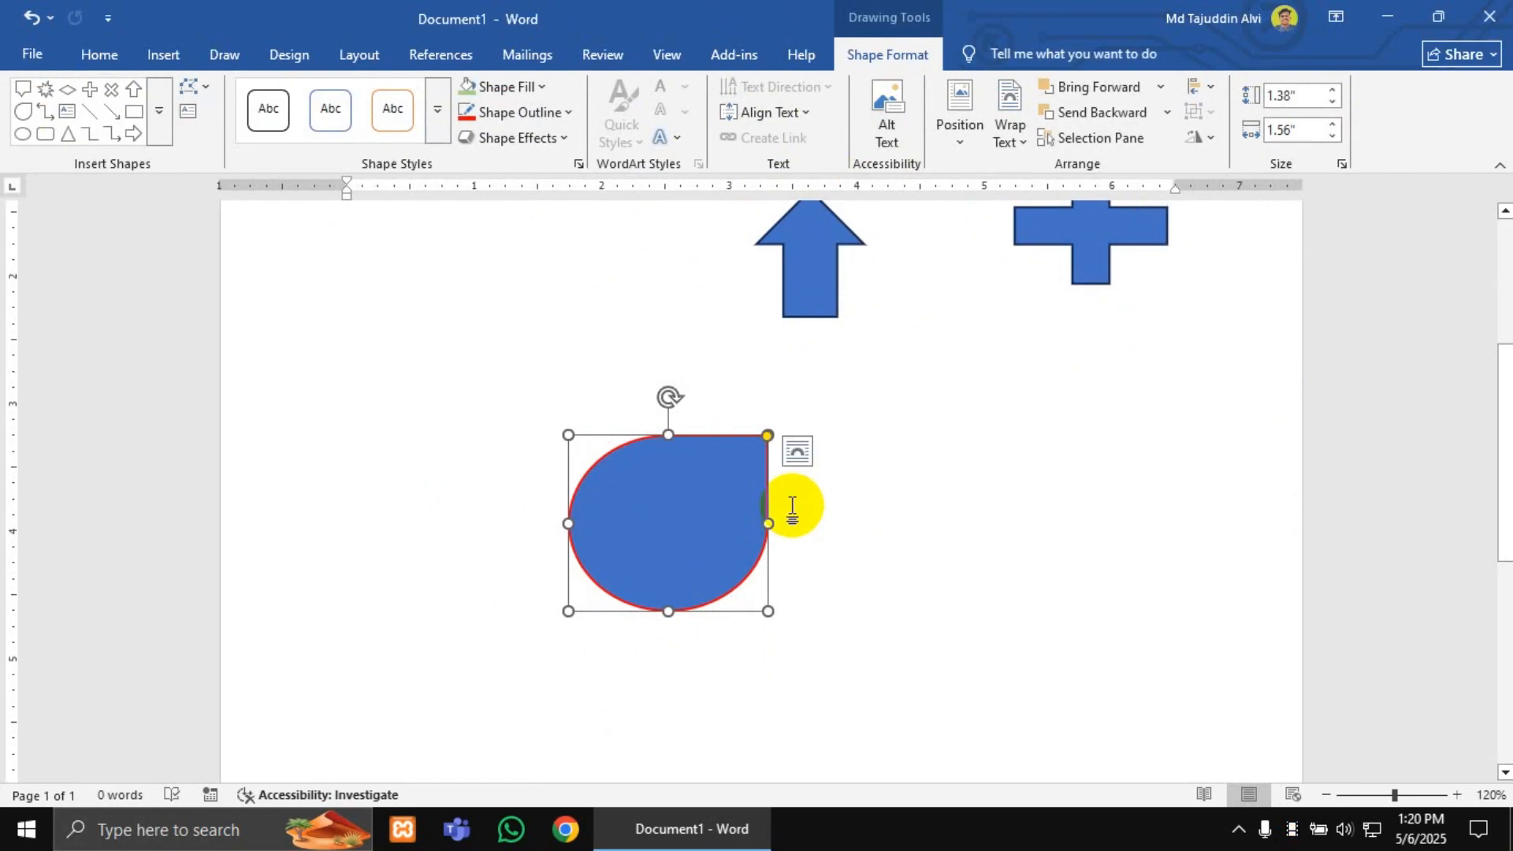